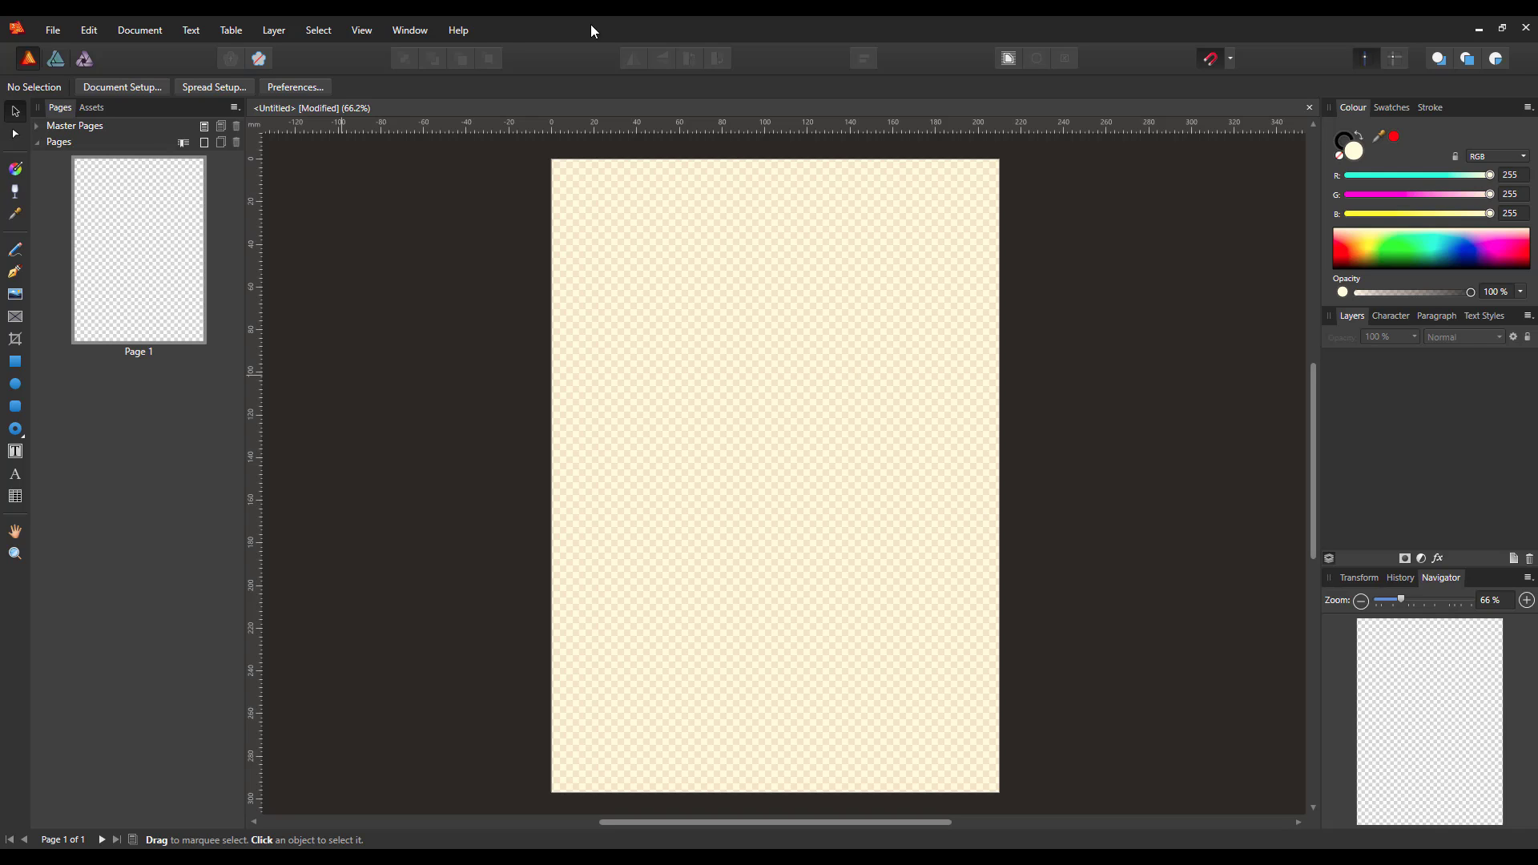
# - Check the program's version information from the Help menu, then dismiss the splash
pyautogui.click(455, 30)
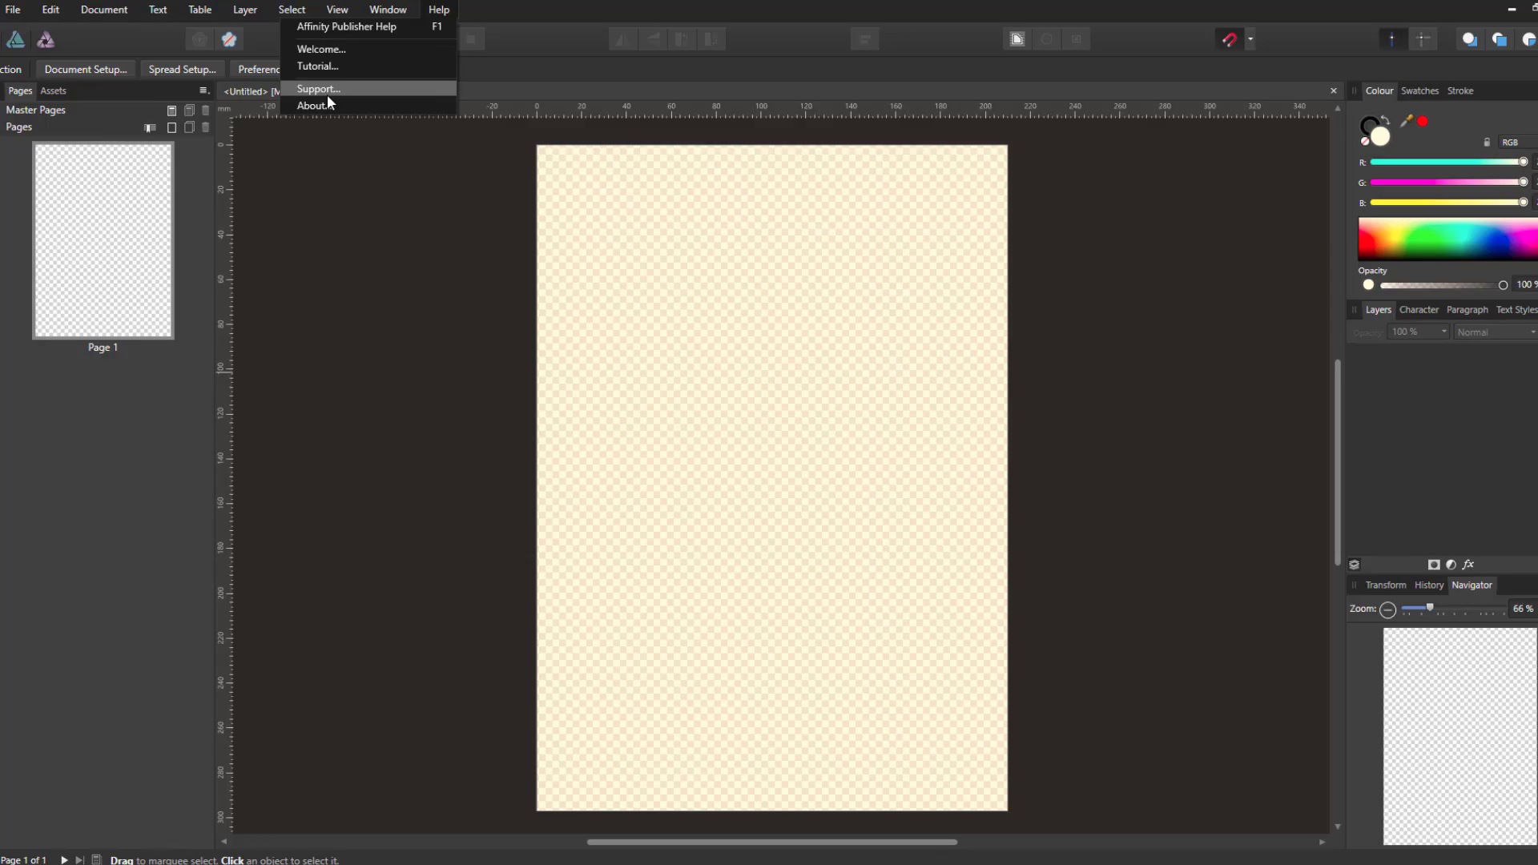
pyautogui.click(339, 121)
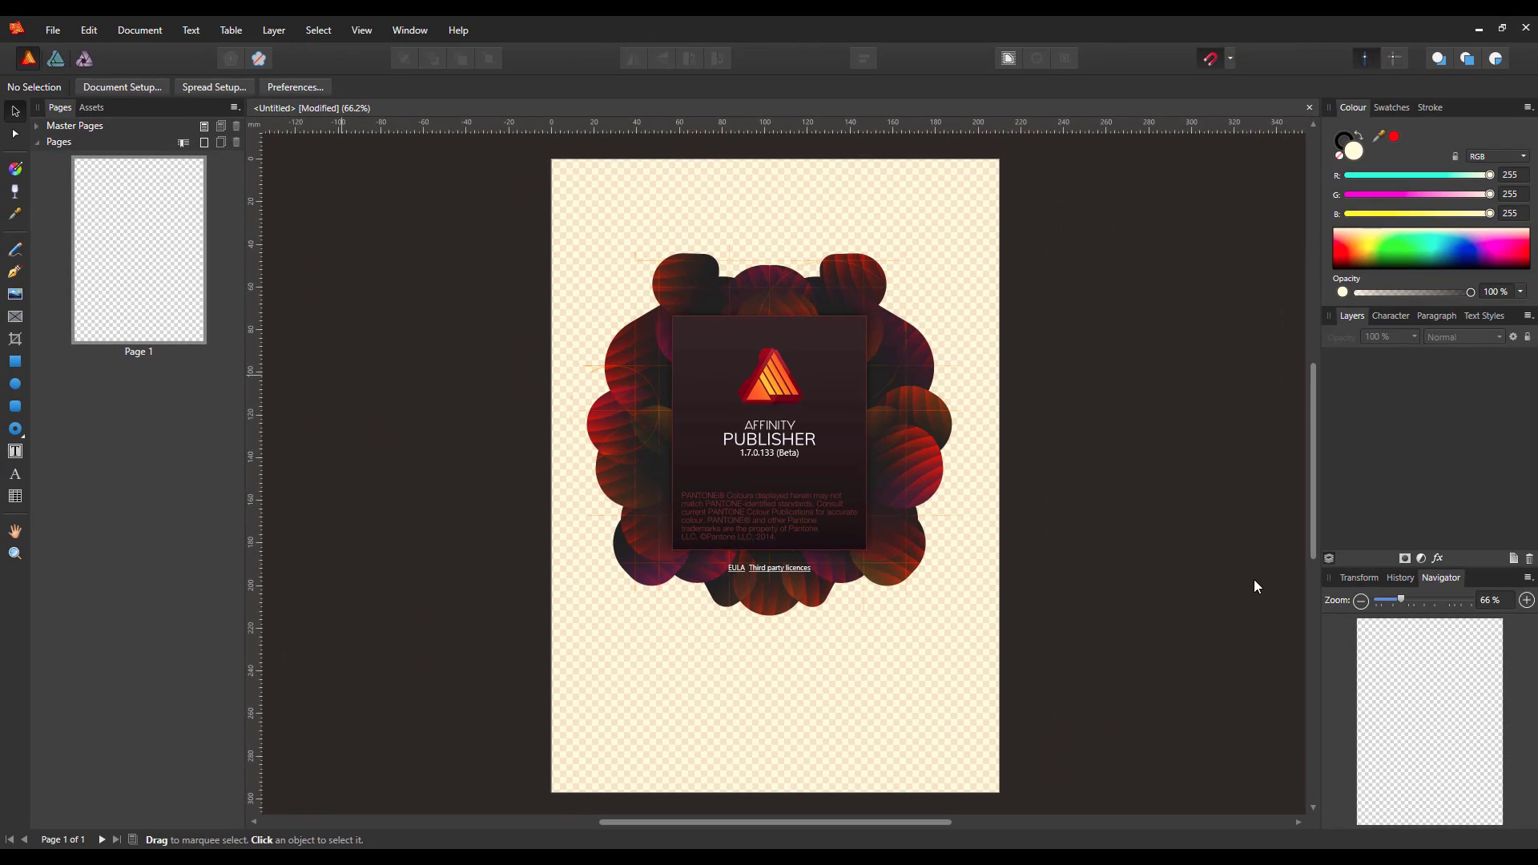
pyautogui.click(1232, 581)
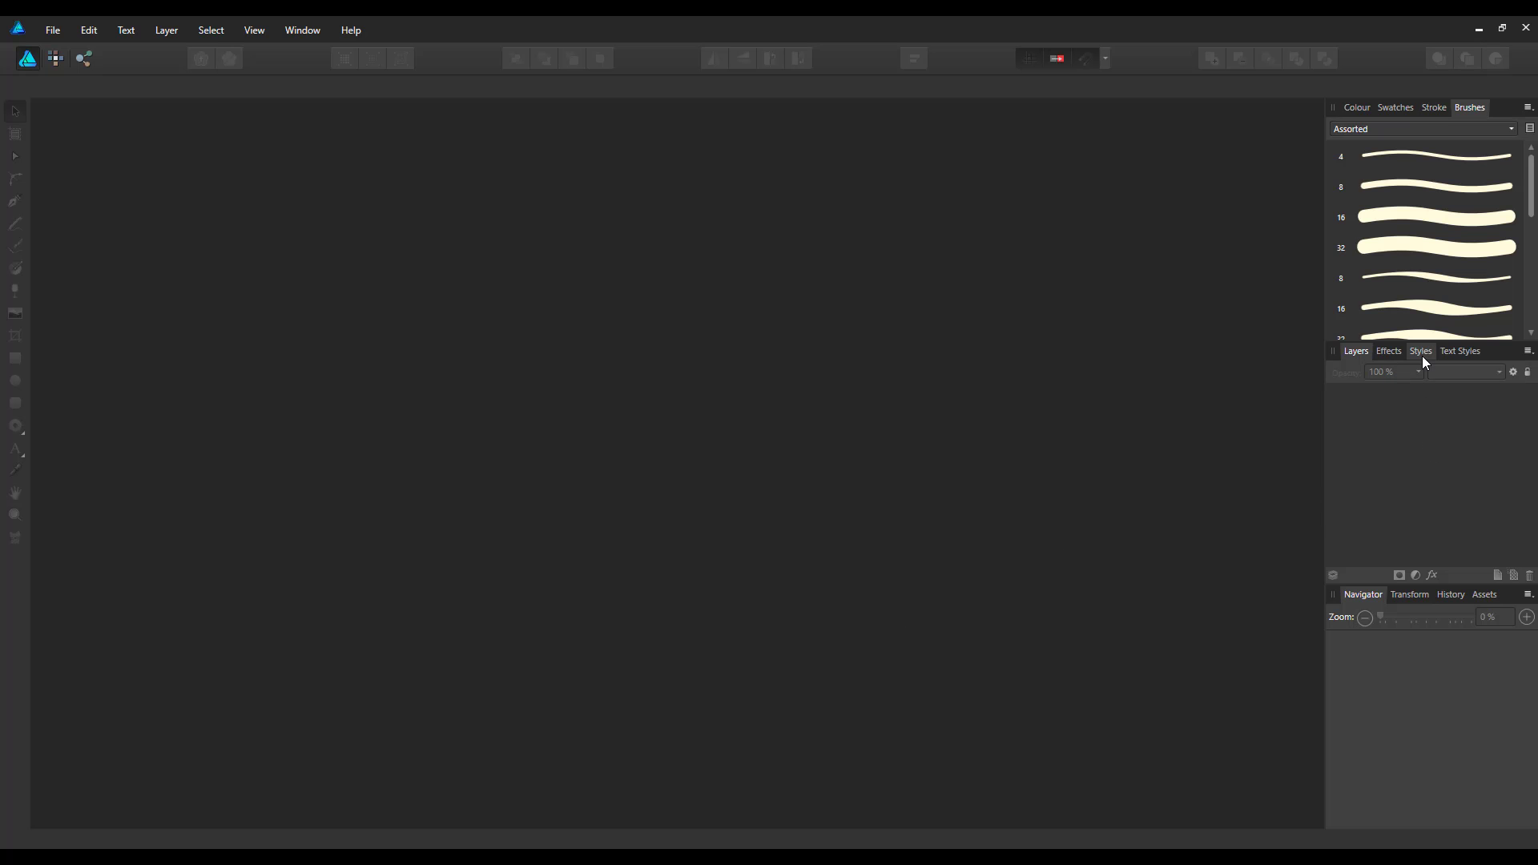
# - Show the Styles tabs in Designer and Photo, then close both windows from the taskbar
pyautogui.click(1421, 353)
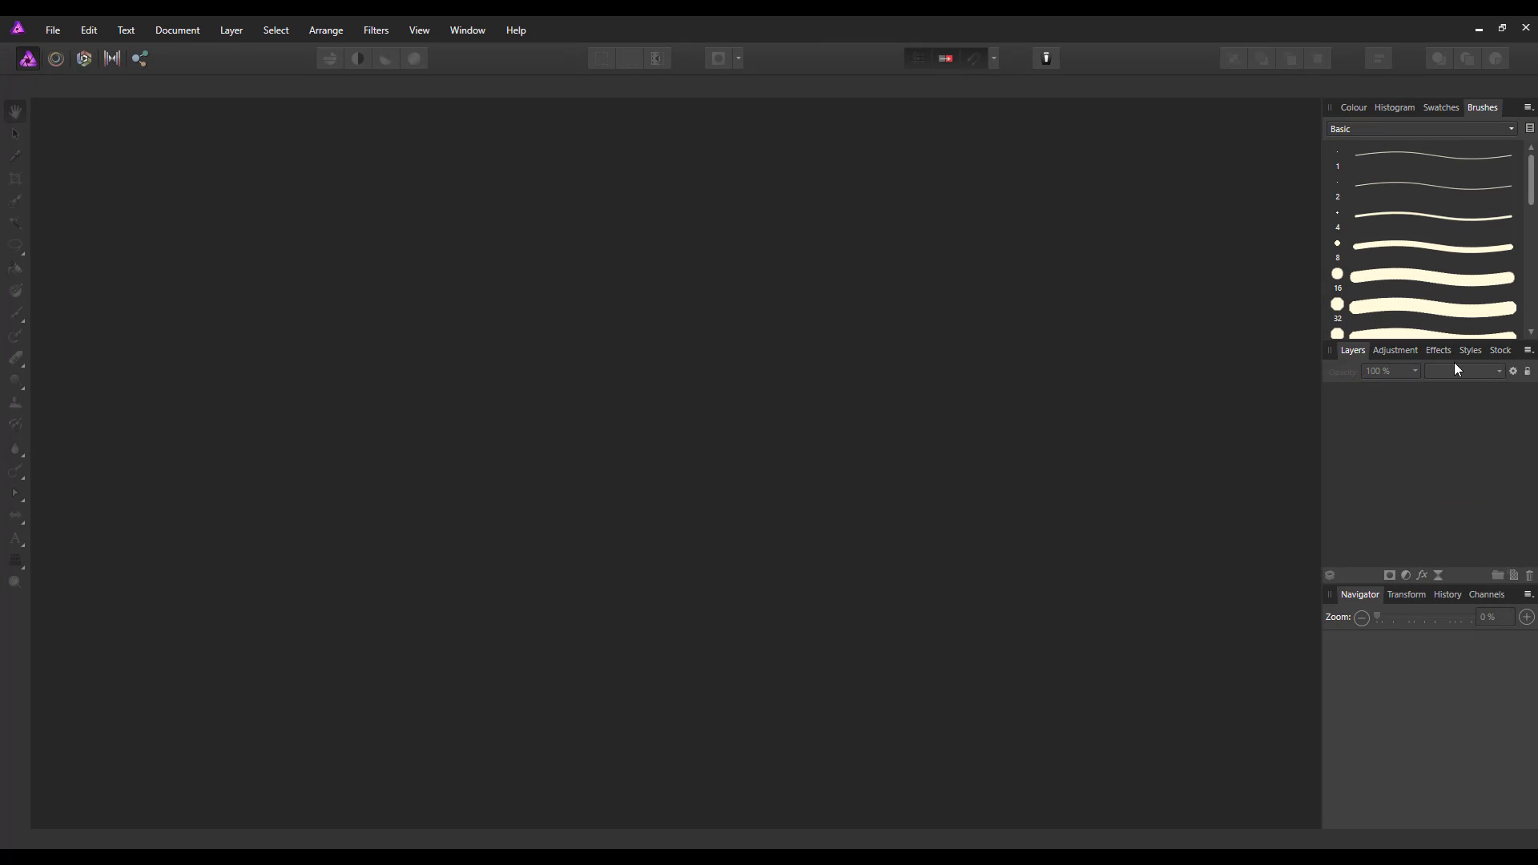
pyautogui.click(1470, 353)
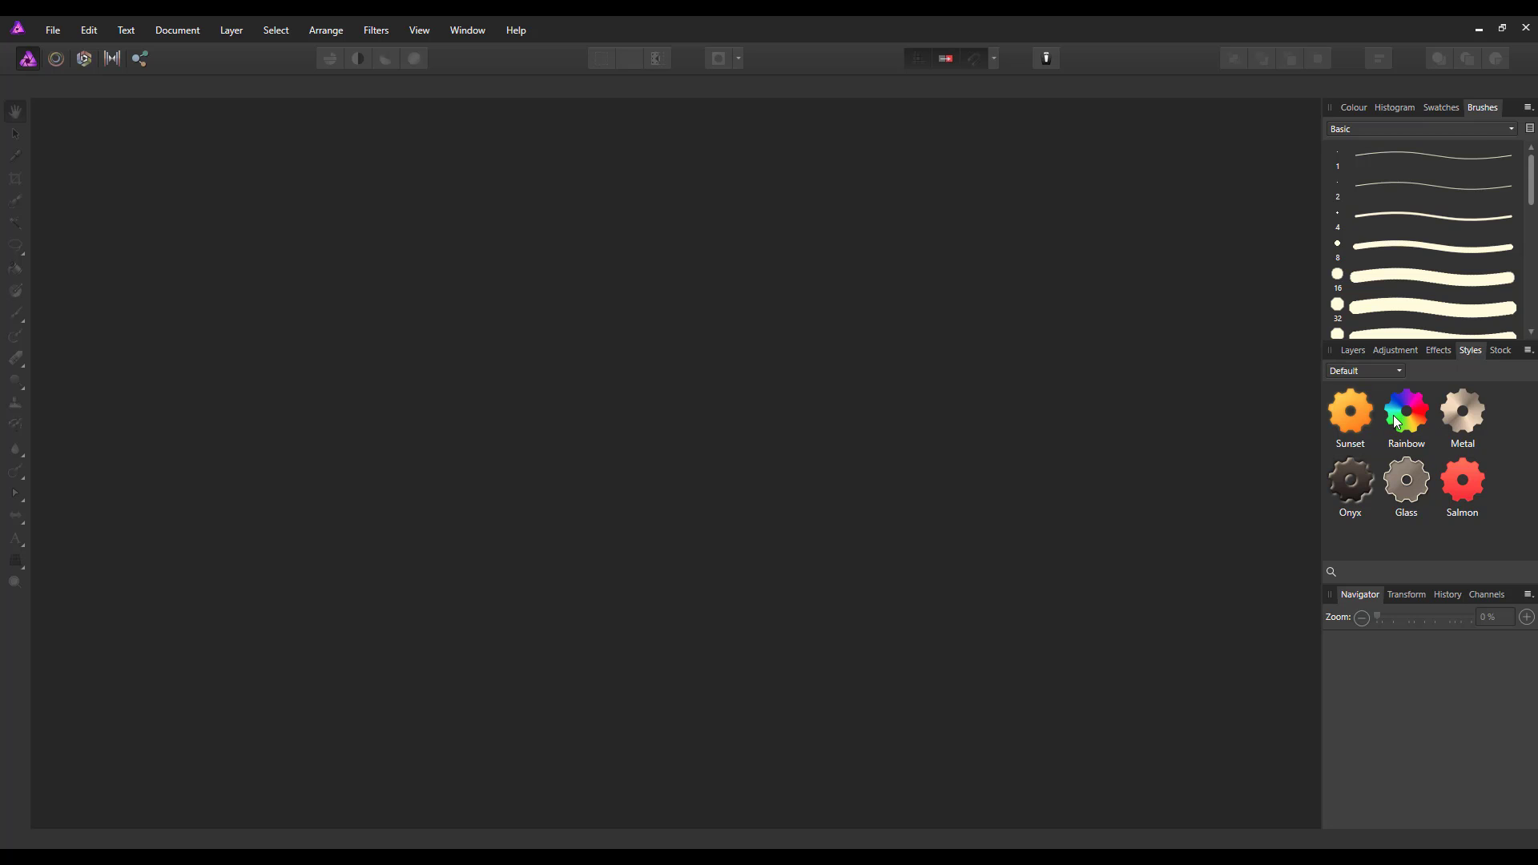
pyautogui.rightClick(611, 857)
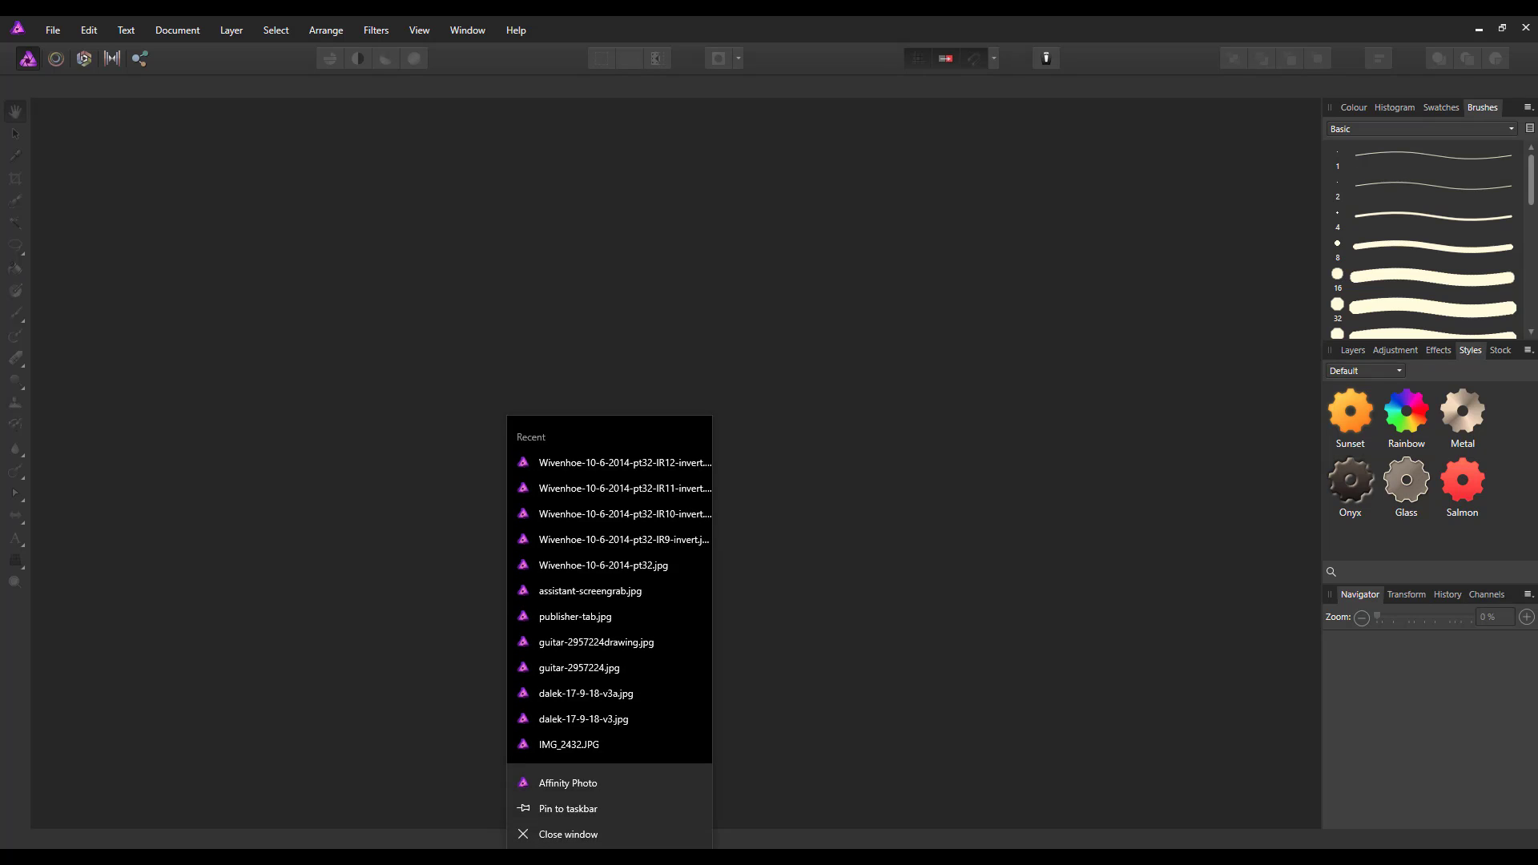
pyautogui.click(560, 830)
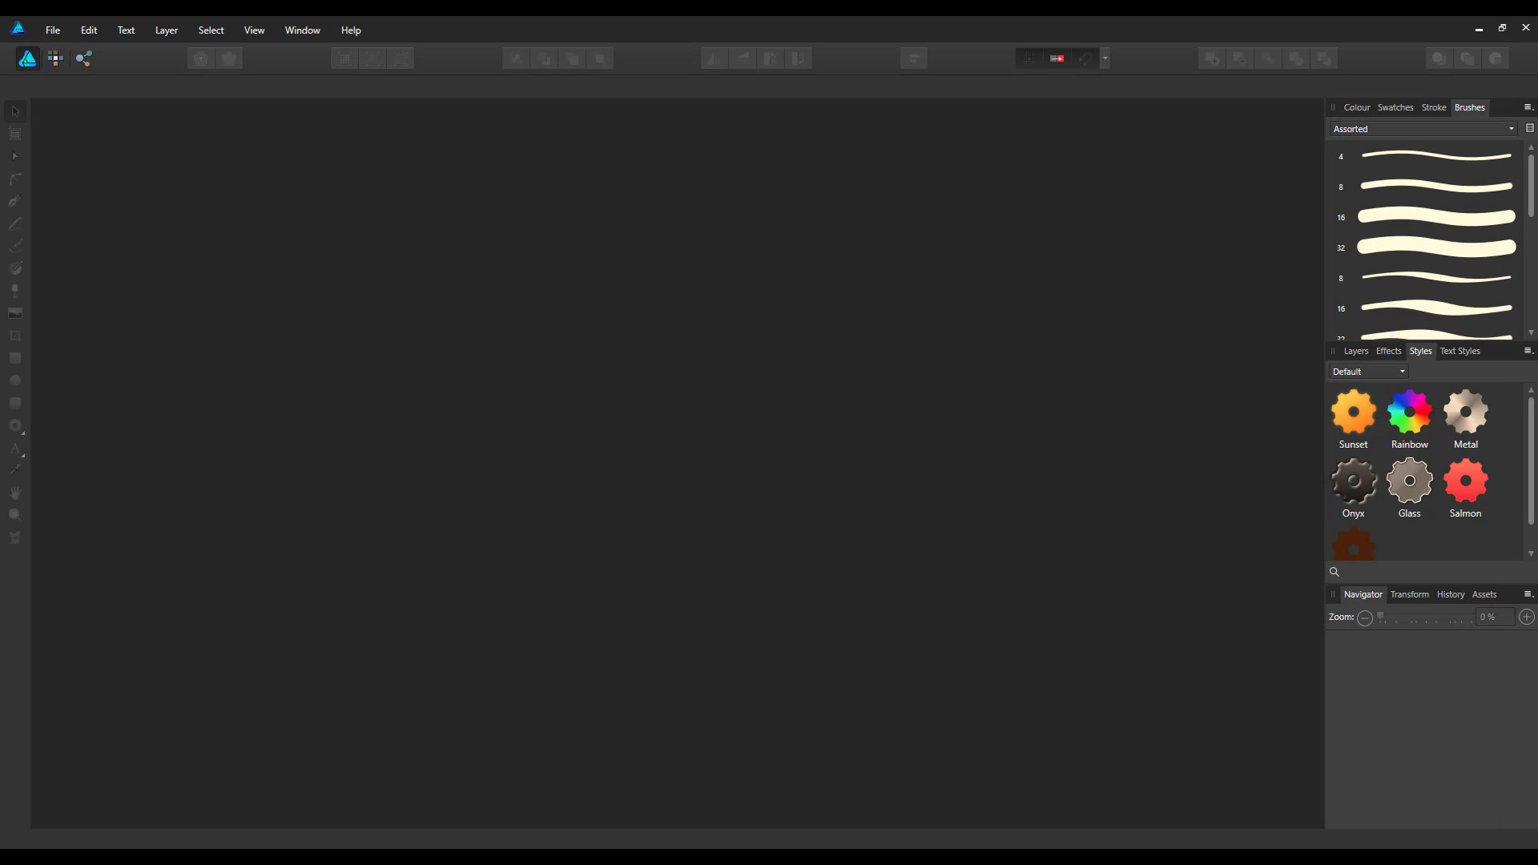
pyautogui.rightClick(610, 857)
pyautogui.click(590, 829)
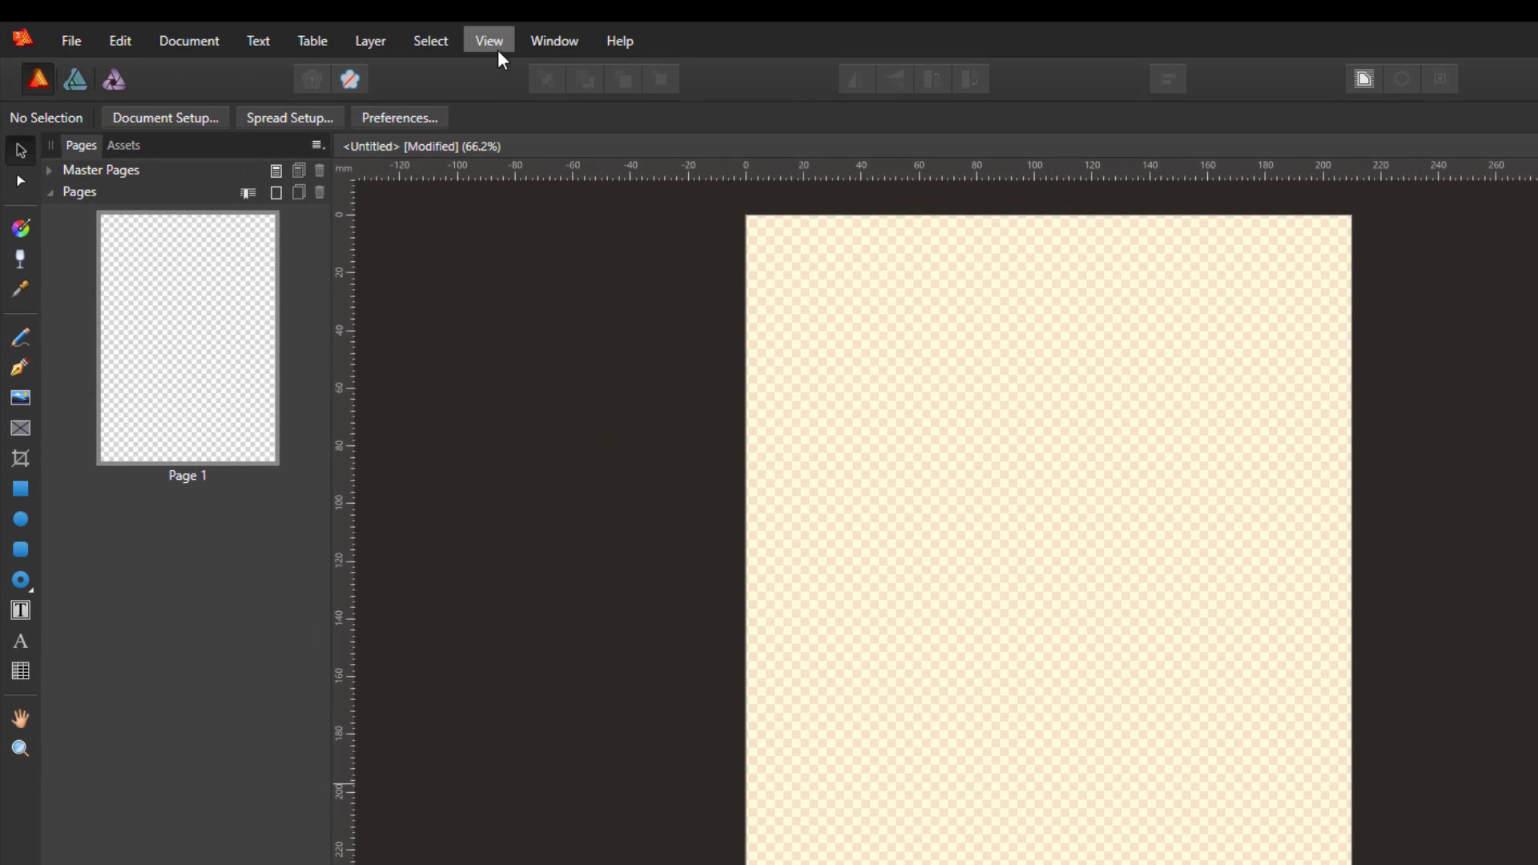
# - Add the Styles panel to the studio via View > Studio > Styles
pyautogui.click(498, 43)
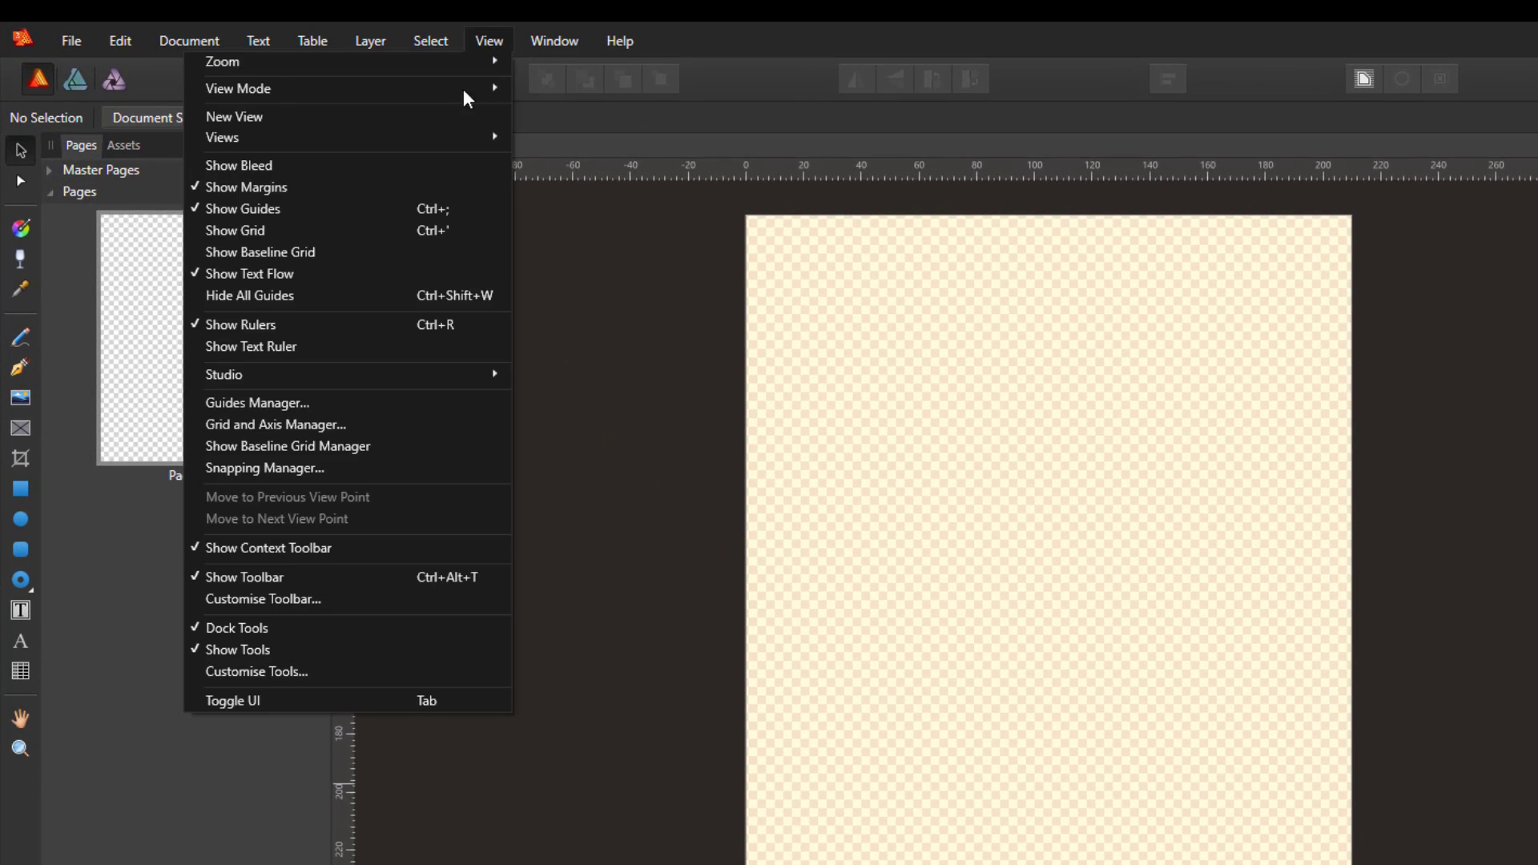
pyautogui.moveTo(421, 373)
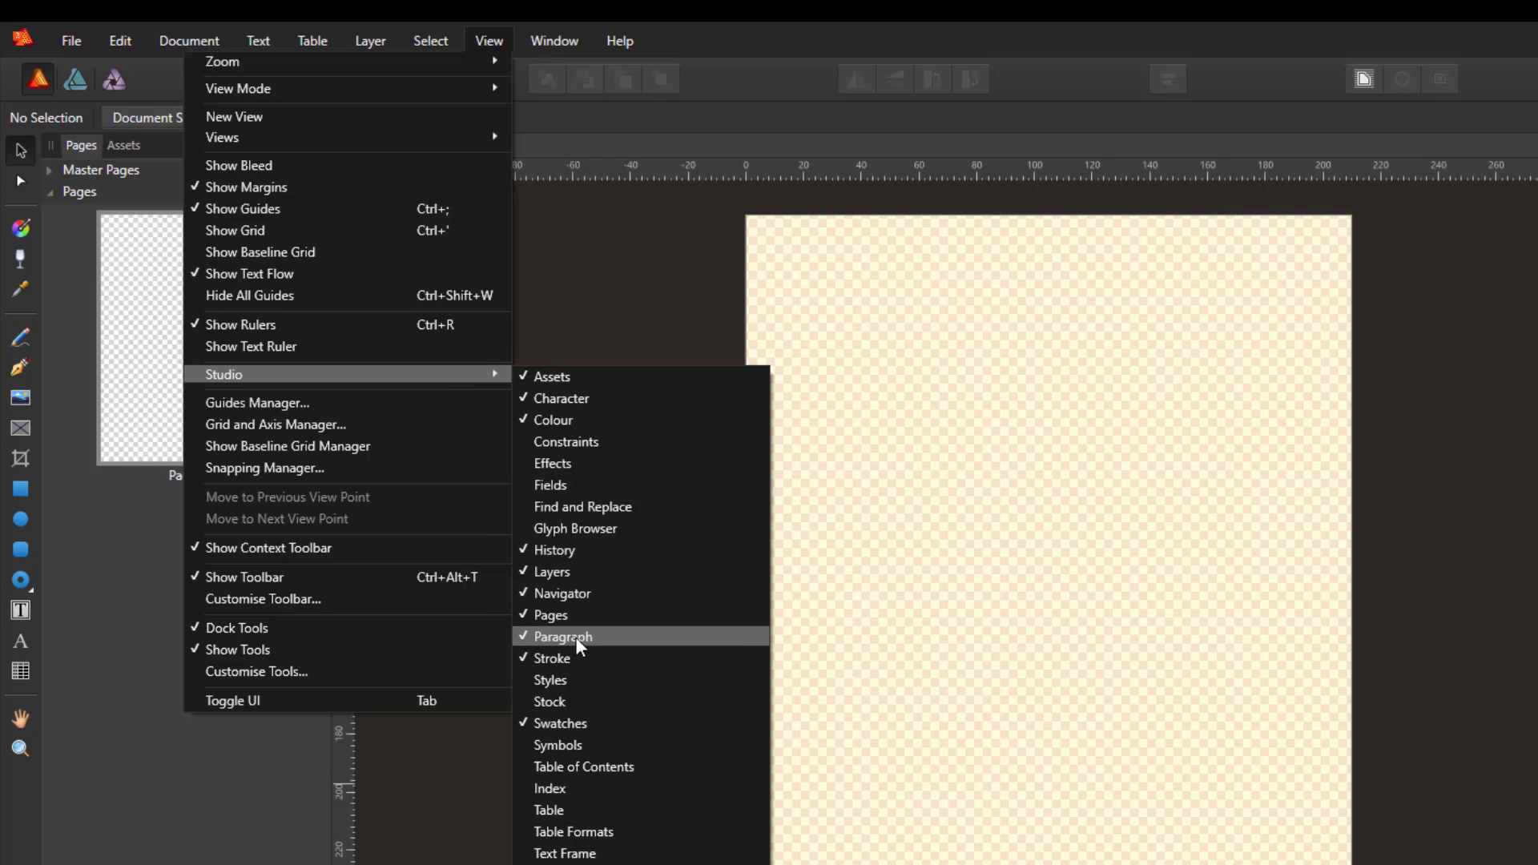
pyautogui.click(550, 681)
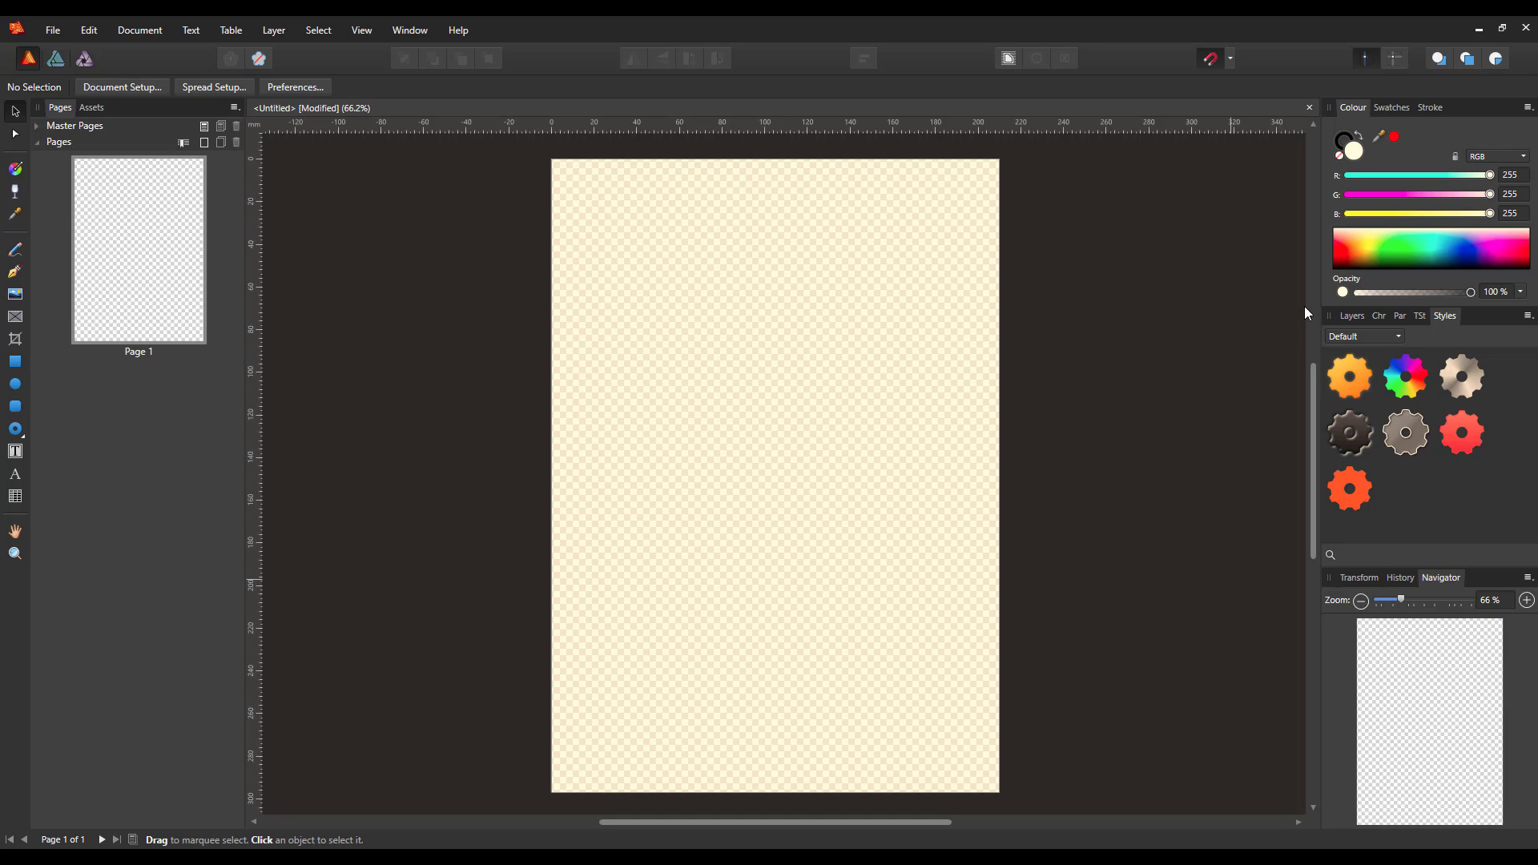
# - Add a new layer and draw a rectangle fitted exactly to the page edges
pyautogui.click(1350, 317)
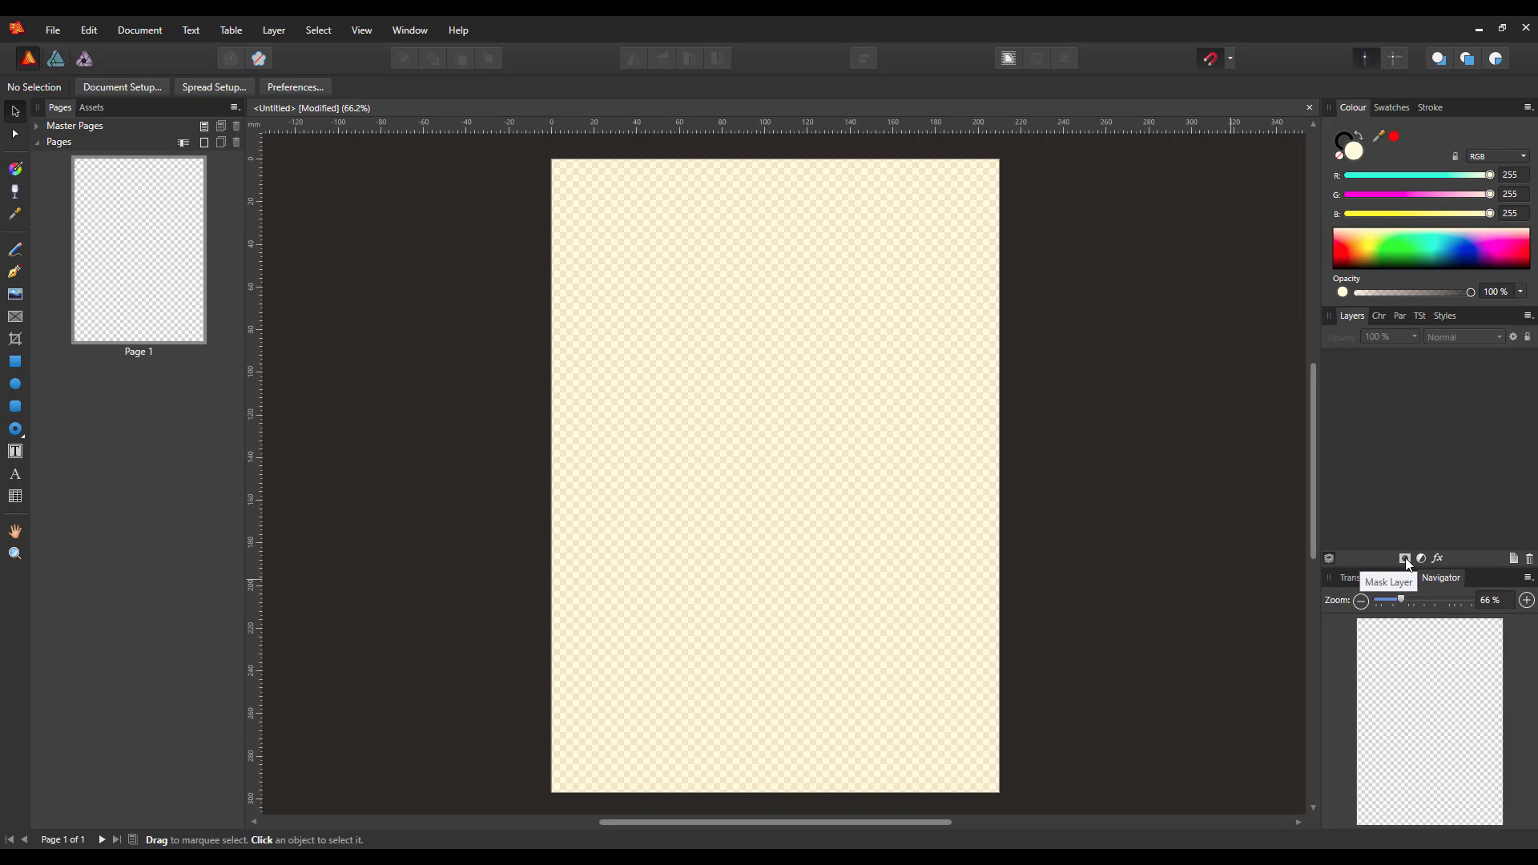
pyautogui.click(1513, 558)
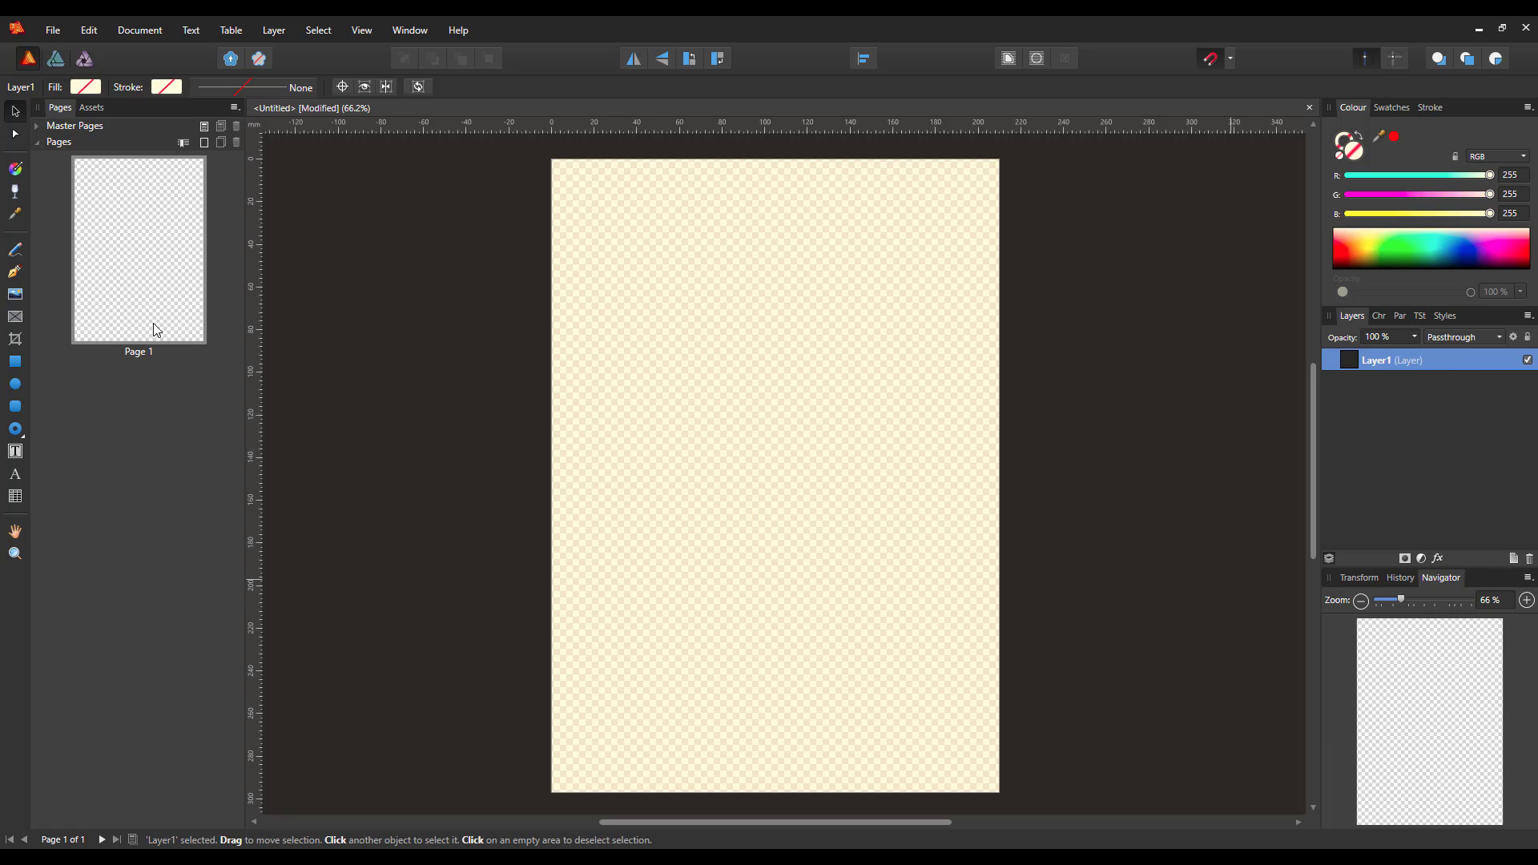
pyautogui.click(15, 362)
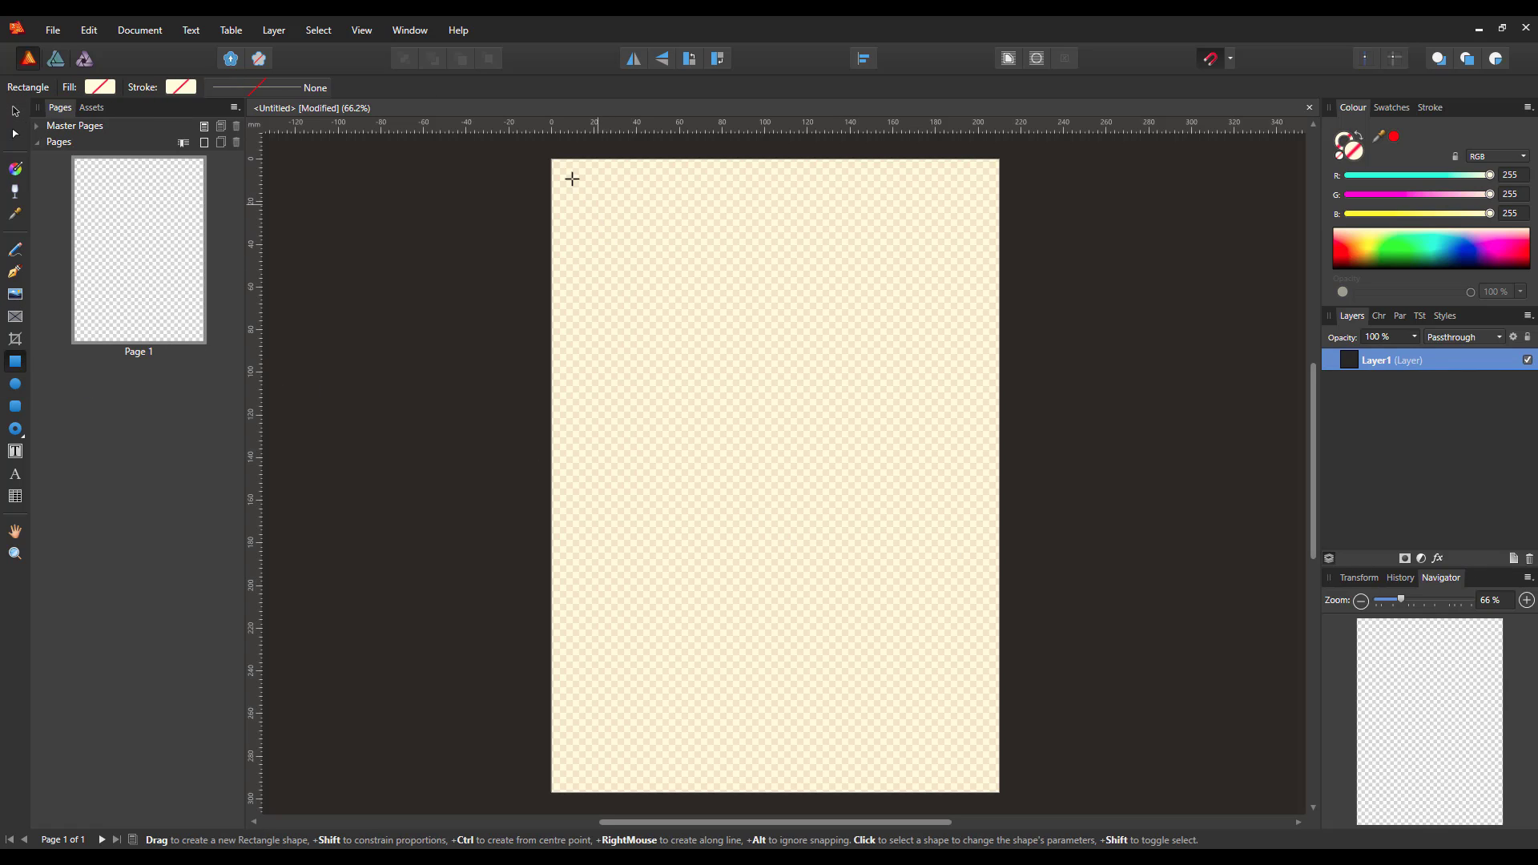
pyautogui.moveTo(575, 201); pyautogui.dragTo(999, 793)
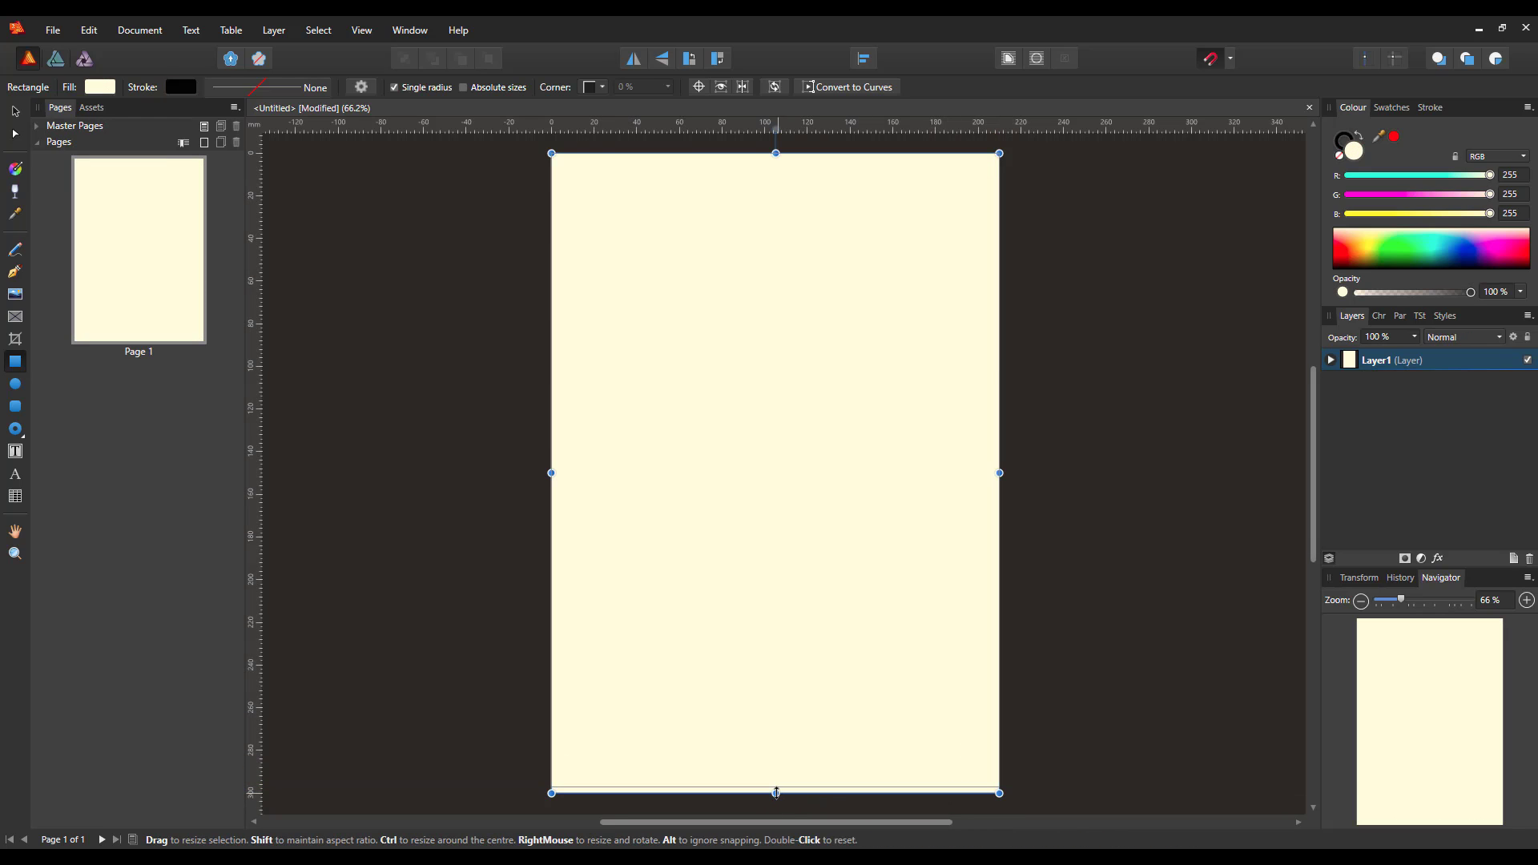
pyautogui.moveTo(776, 793); pyautogui.dragTo(775, 787)
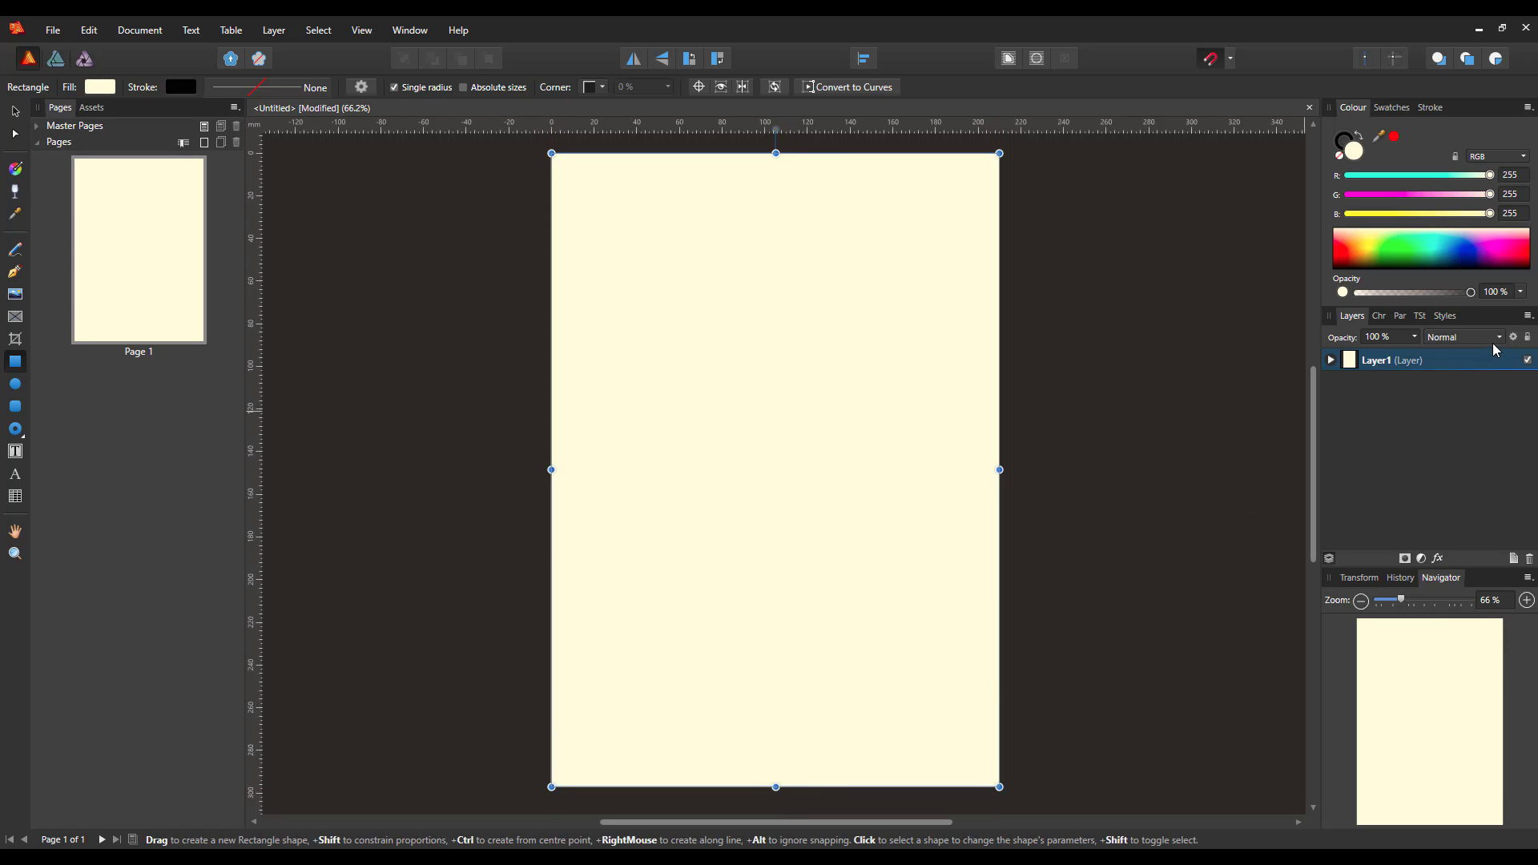
pyautogui.click(1445, 315)
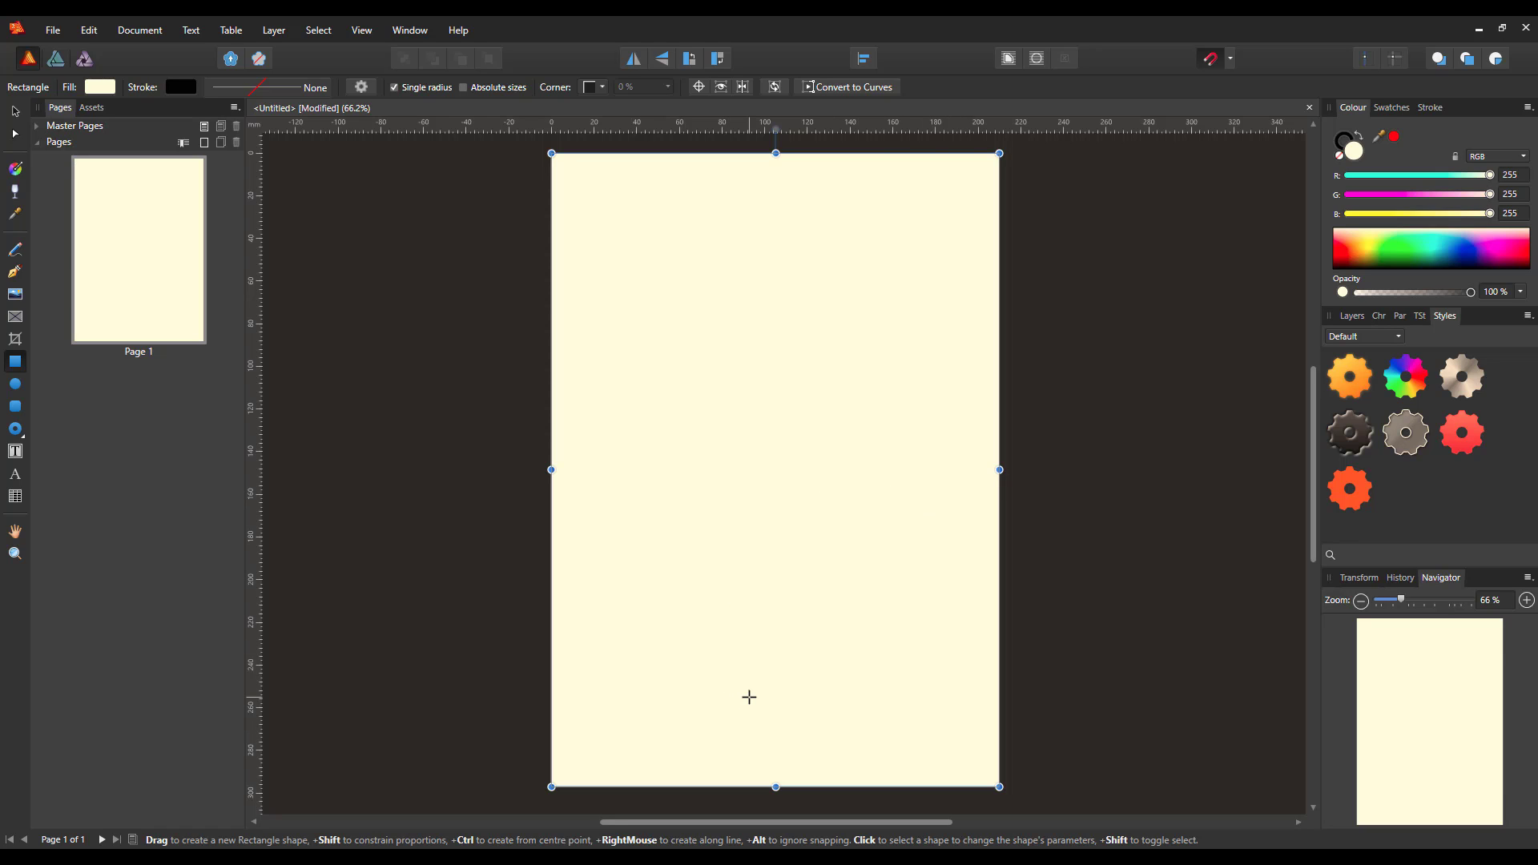
# - Preview rainbow, metallic, dark, grey and red styles, then apply the yellow-orange gradient style
pyautogui.click(1364, 391)
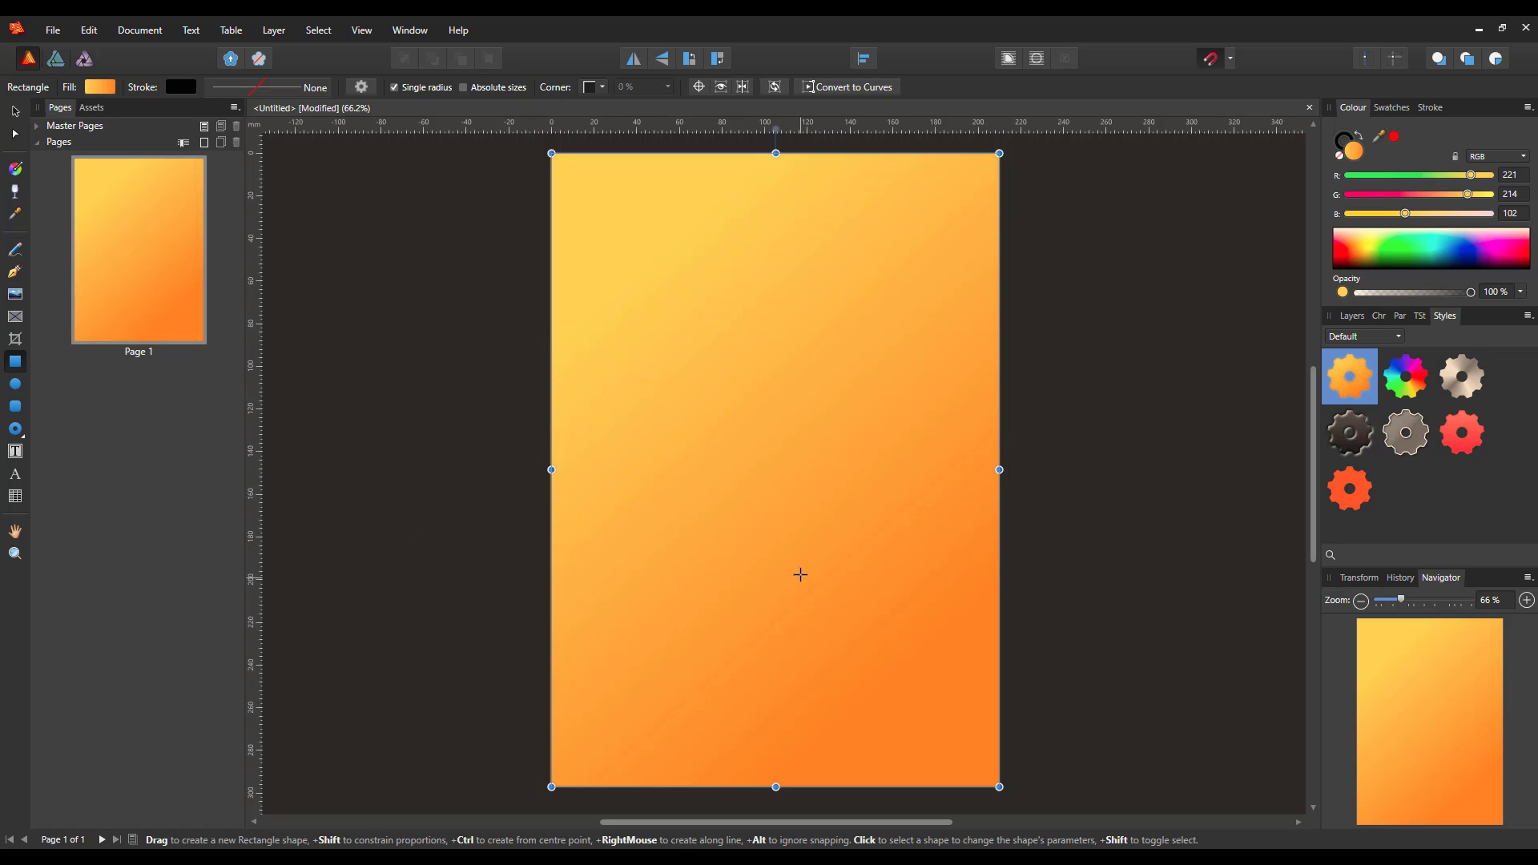
pyautogui.click(1414, 396)
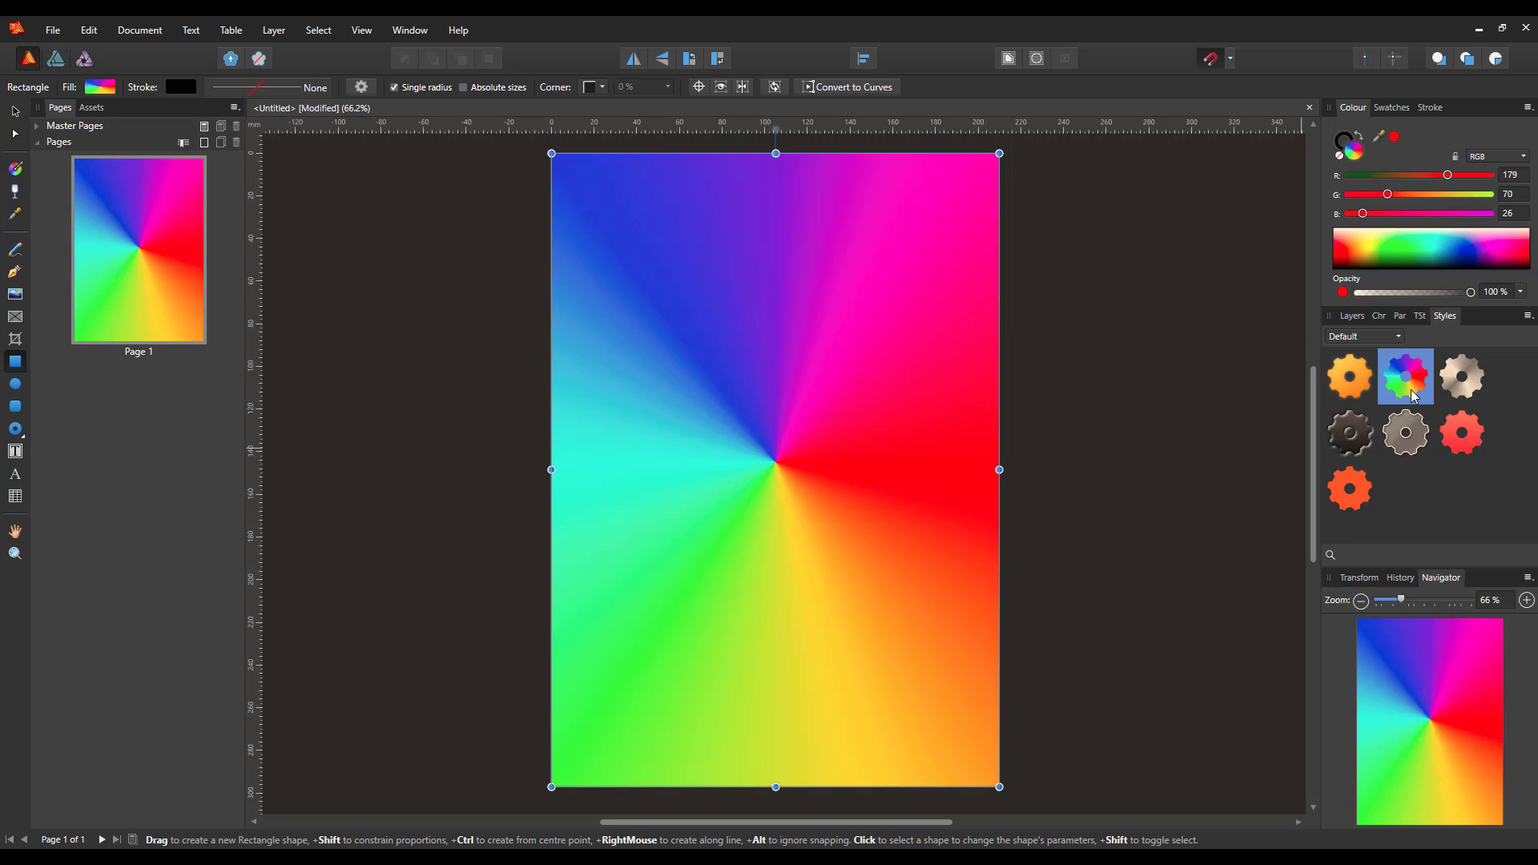
pyautogui.click(1465, 399)
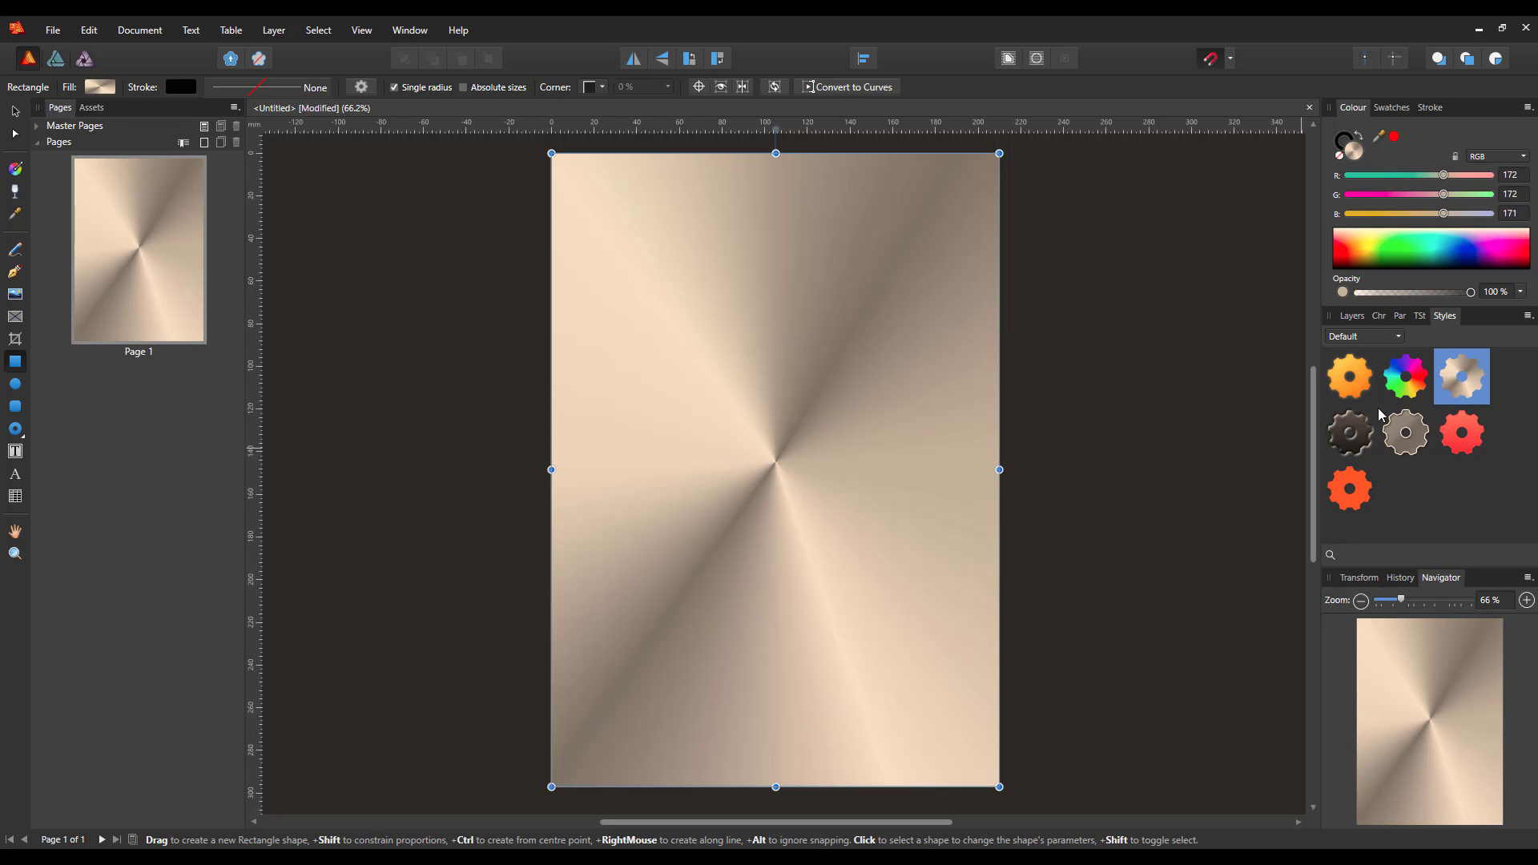
pyautogui.click(1371, 437)
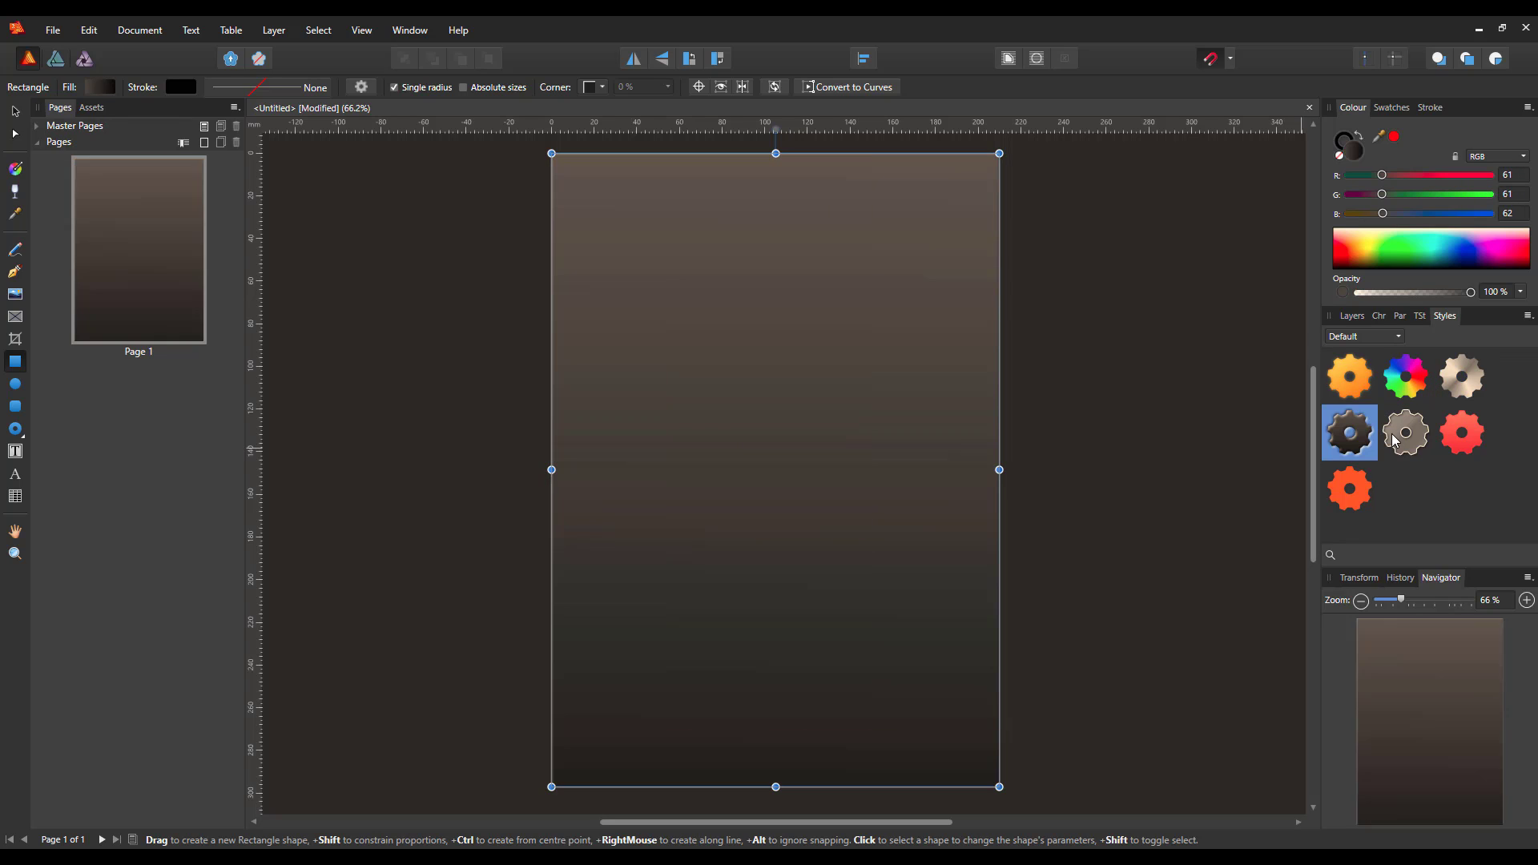
pyautogui.click(1392, 435)
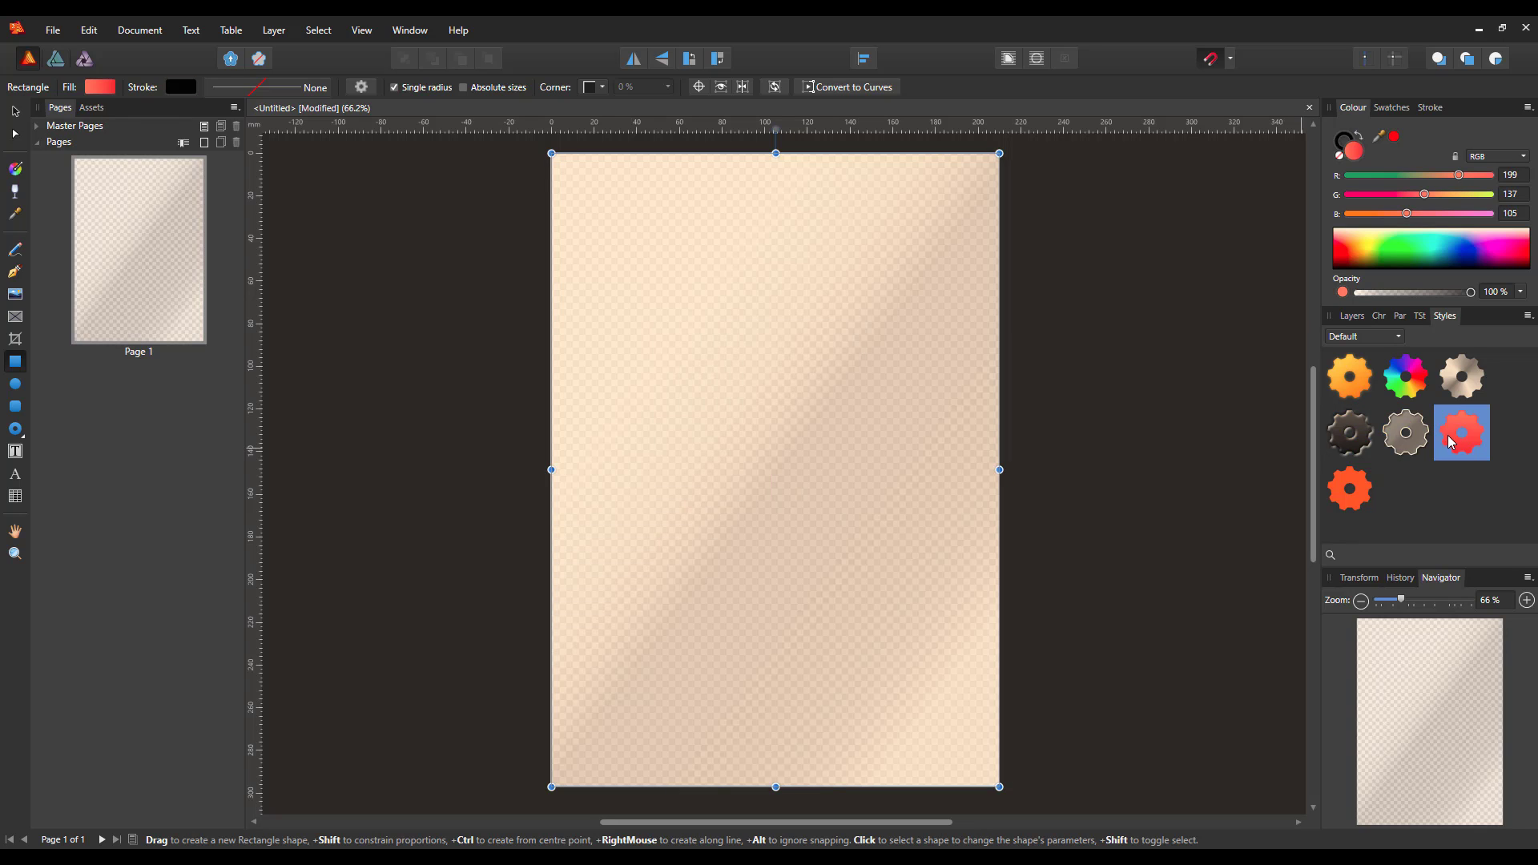
pyautogui.click(1447, 441)
pyautogui.click(1369, 487)
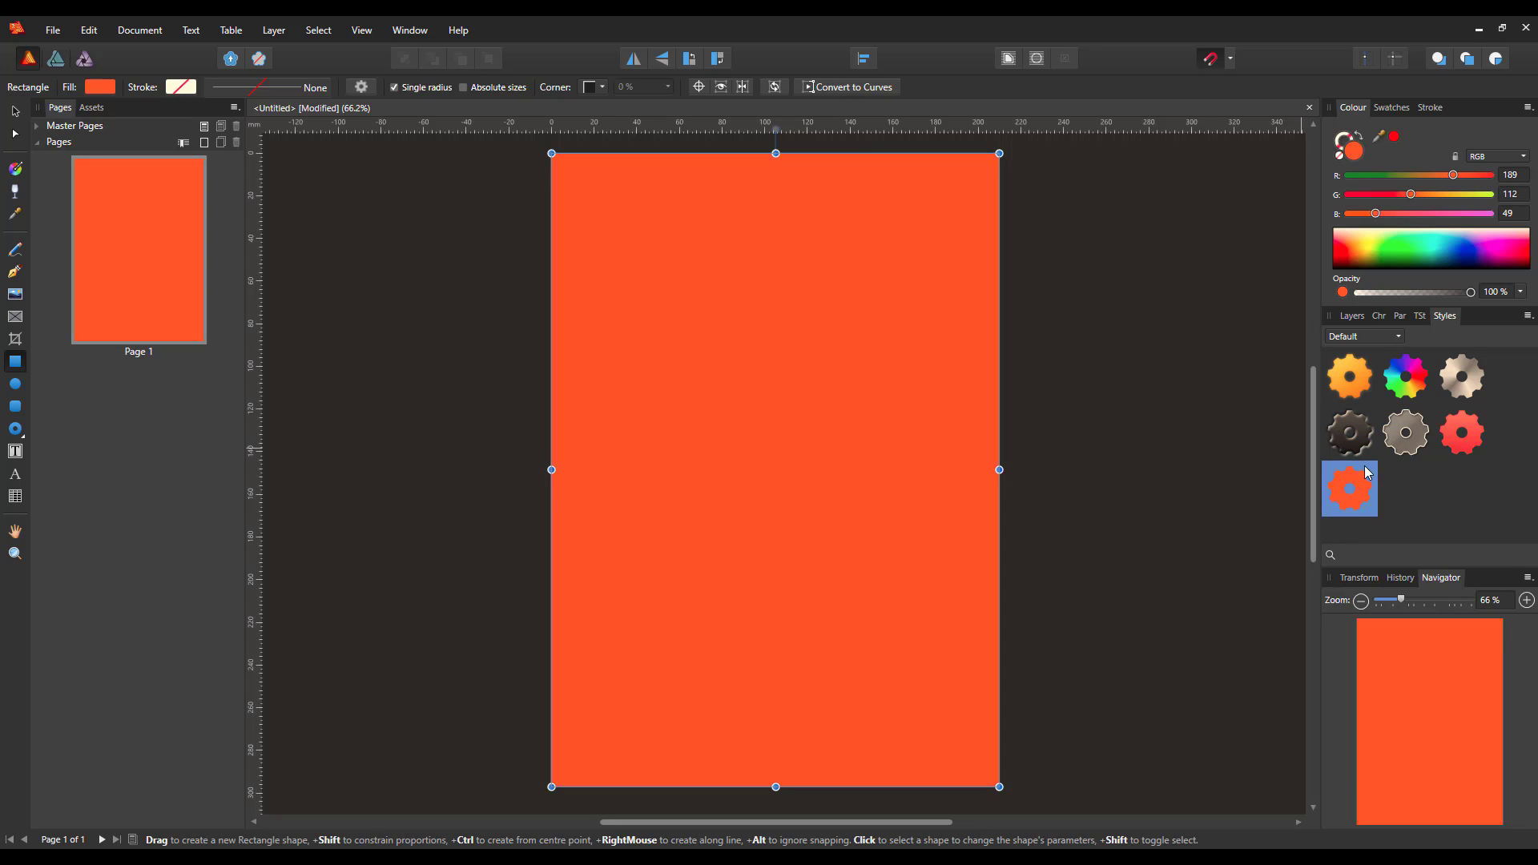
pyautogui.click(1351, 395)
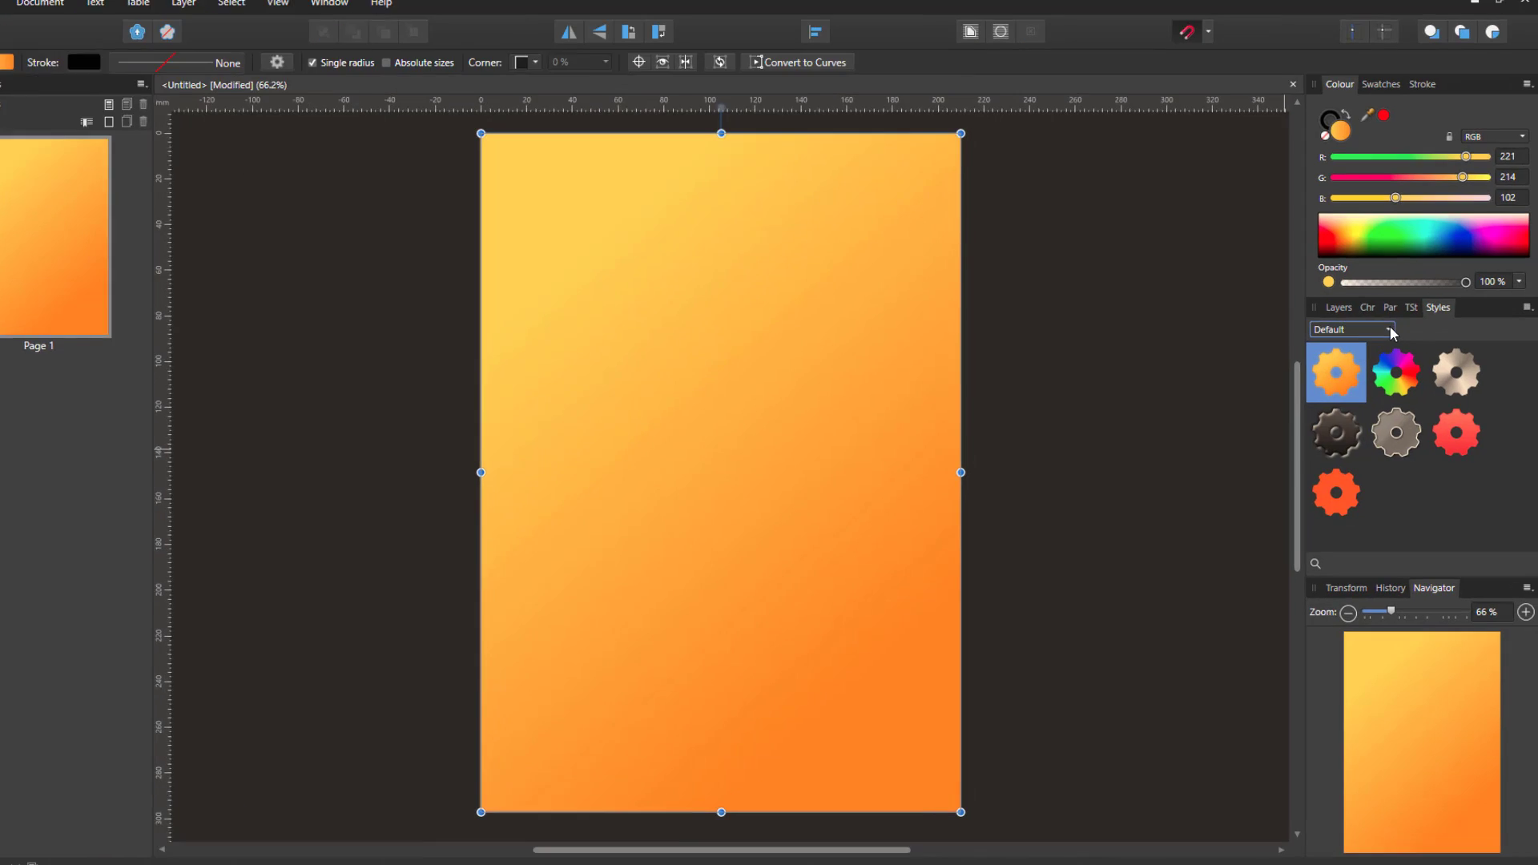
# - Keep the Default style category selected, then Alt+Tab to the Edge browser
pyautogui.click(1398, 335)
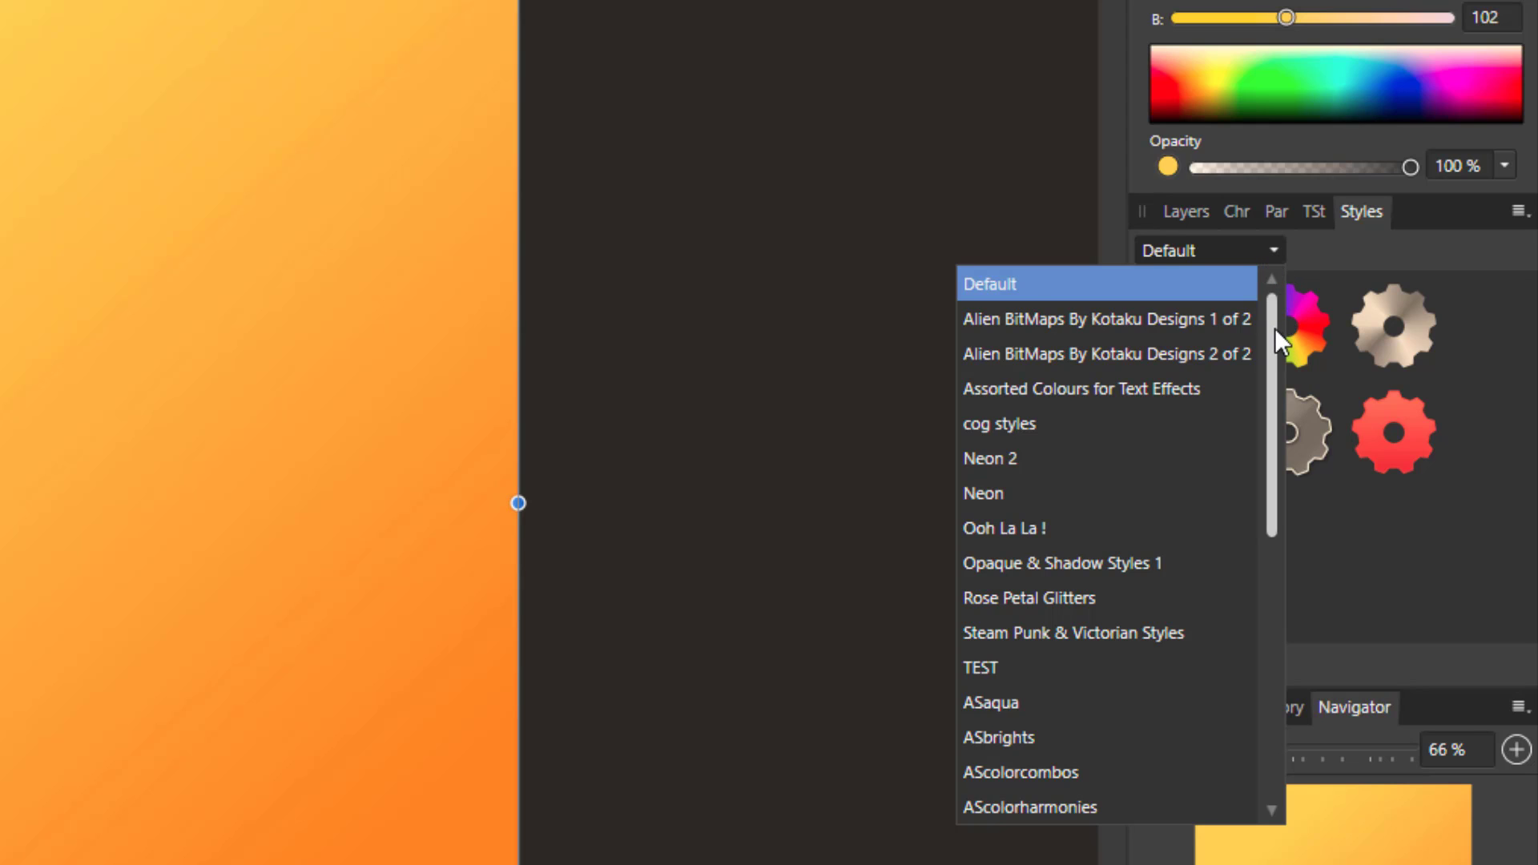
pyautogui.moveTo(1275, 328)
pyautogui.mouseDown()
pyautogui.moveTo(1277, 616)
pyautogui.moveTo(1267, 317)
pyautogui.mouseUp()
pyautogui.click(1352, 252)
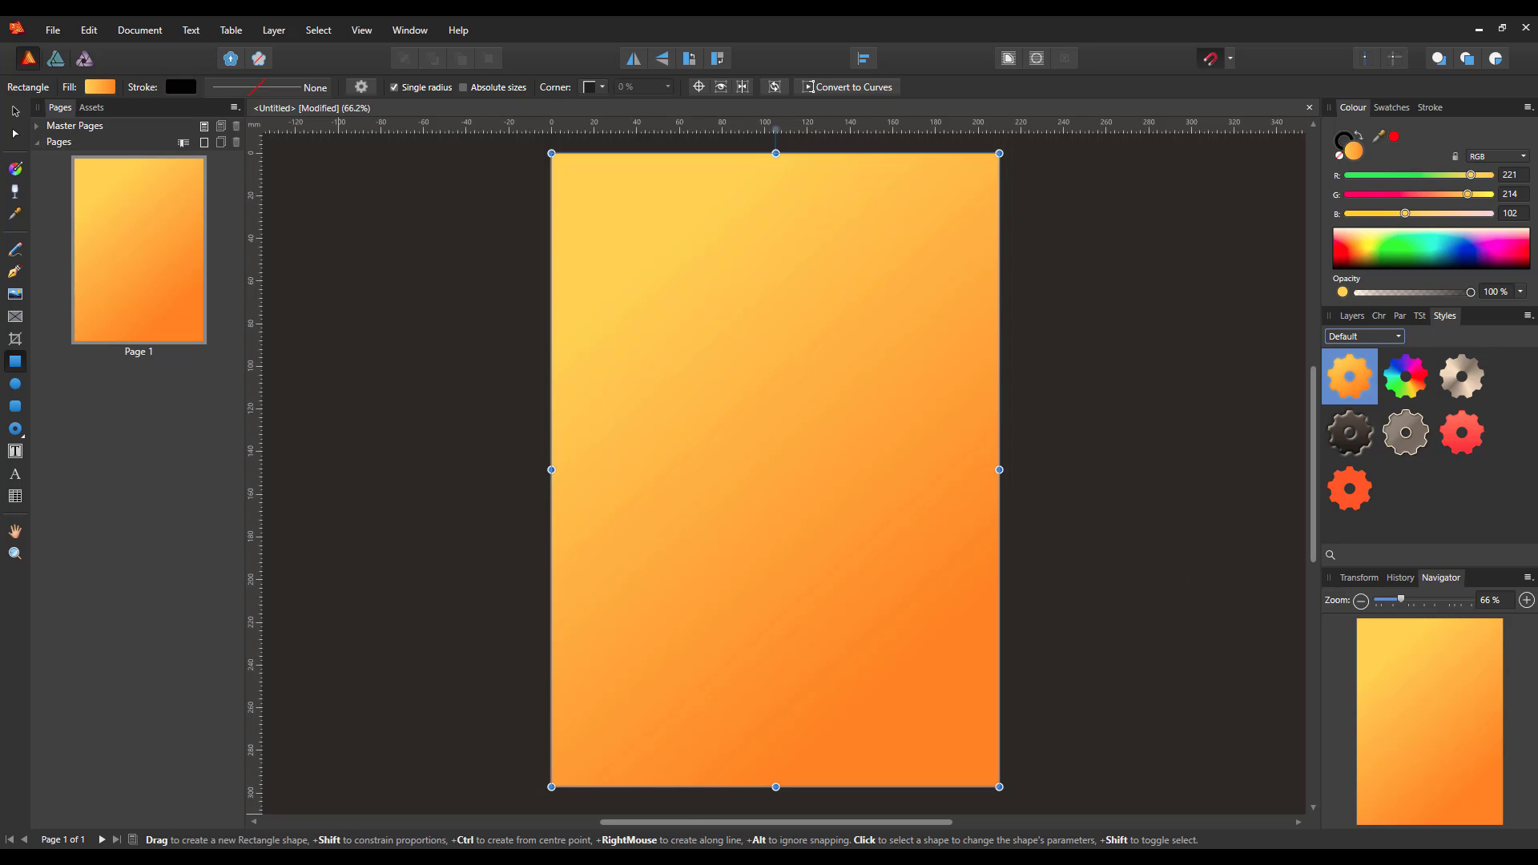
pyautogui.hotkey('alt', 'Tab')
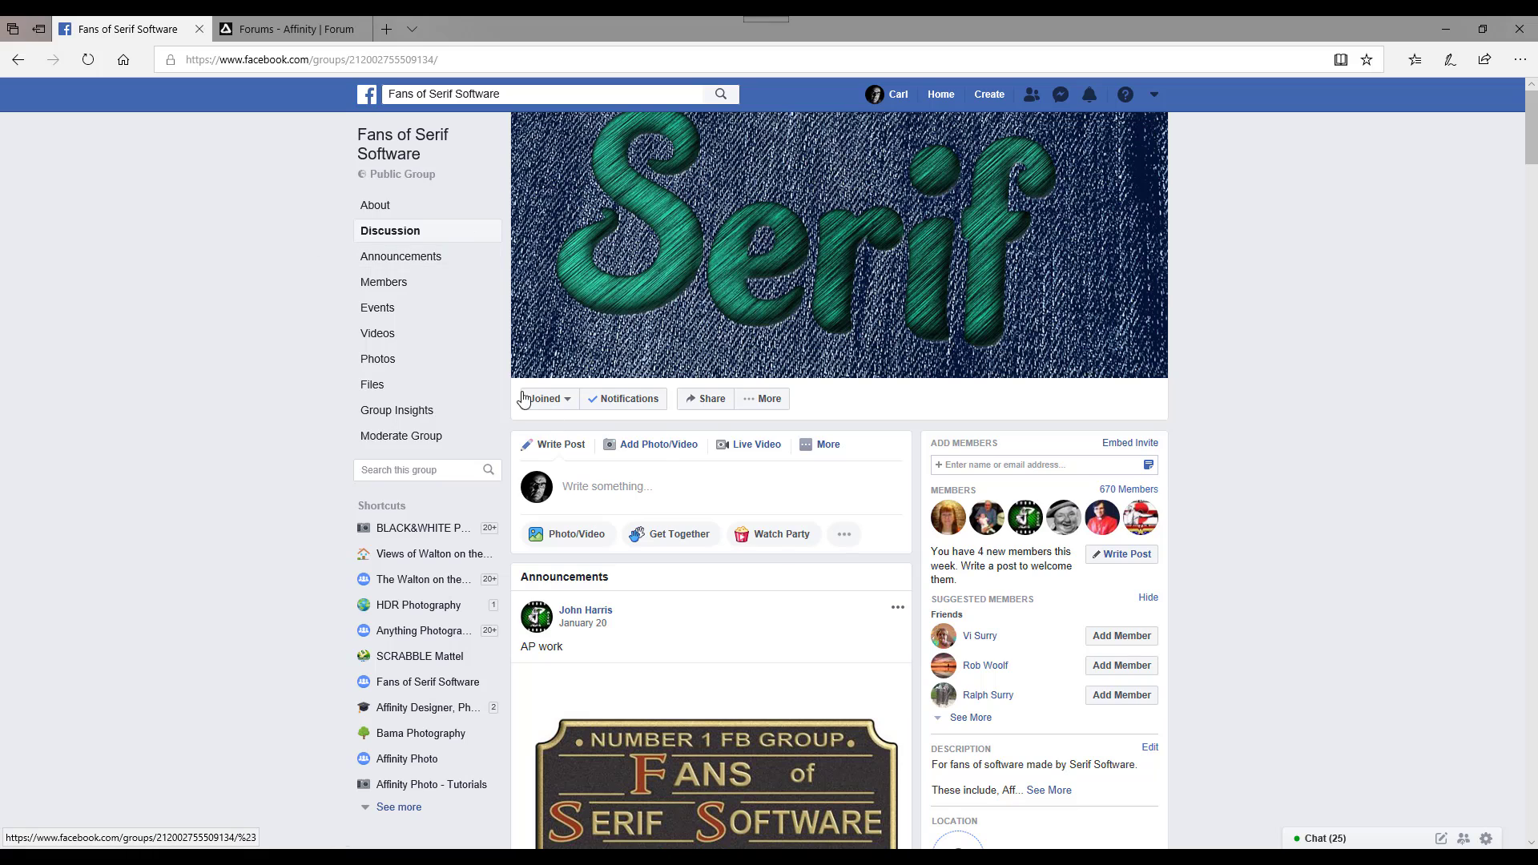
# - Open the group's Files list and scroll down, loading more files
pyautogui.click(380, 386)
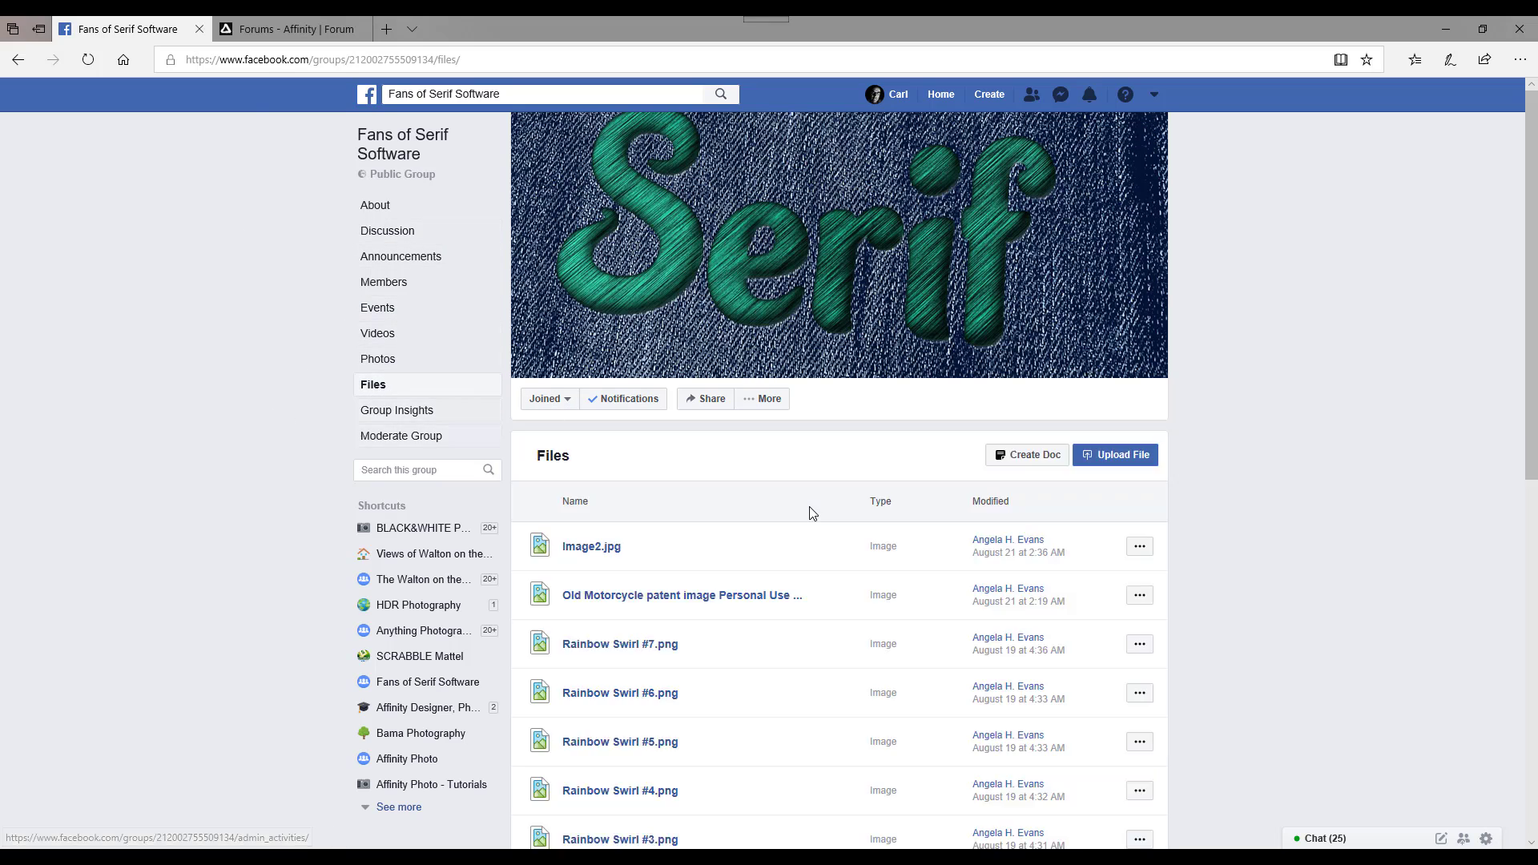
pyautogui.scroll(-3, 885, 566)
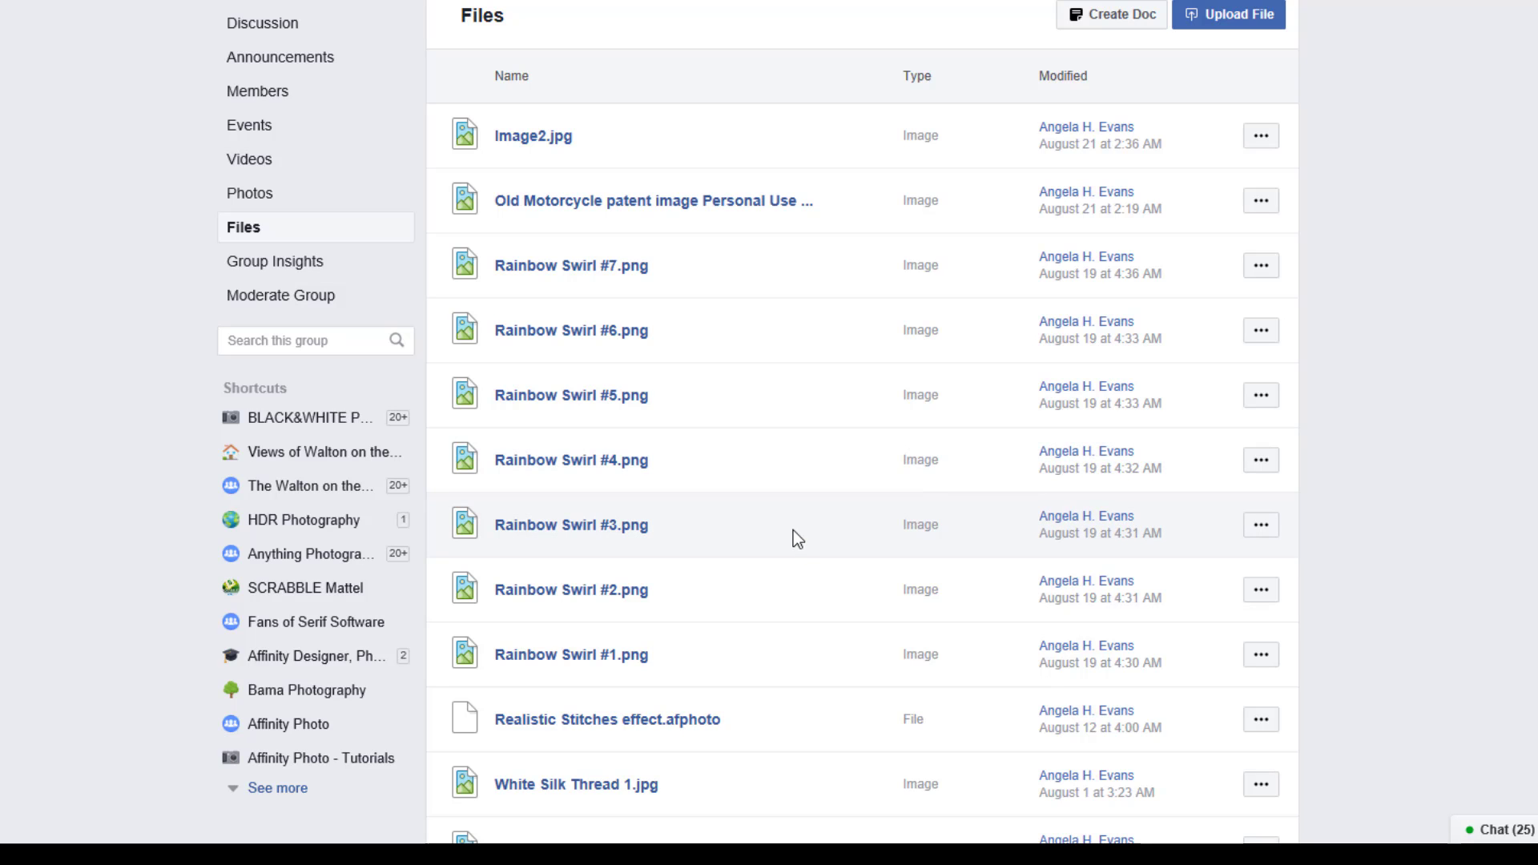
pyautogui.scroll(-2, 817, 646)
pyautogui.scroll(-5, 814, 638)
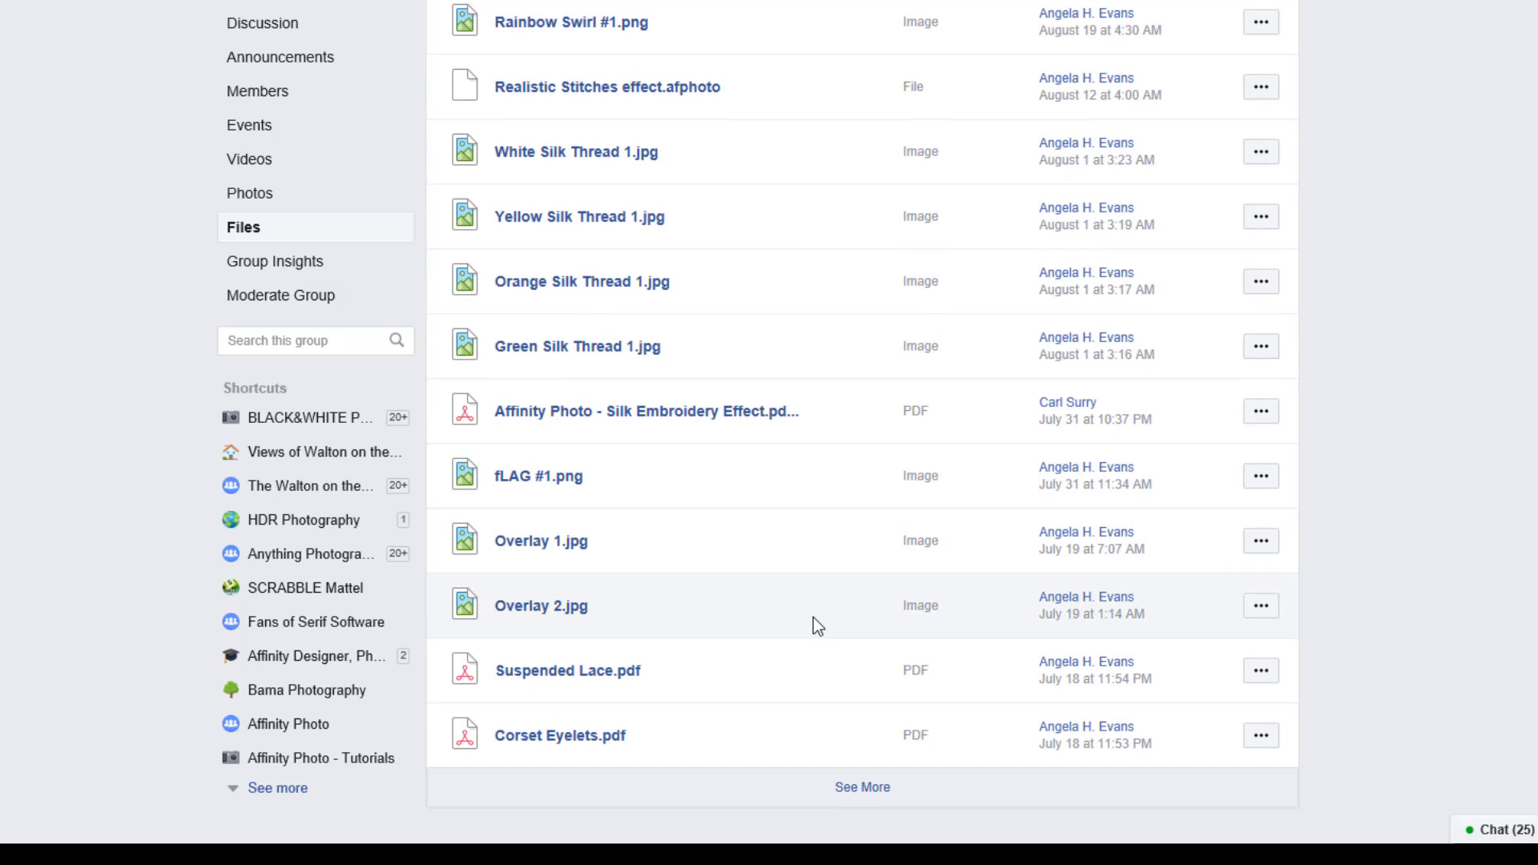
pyautogui.click(850, 801)
pyautogui.scroll(-9, 772, 601)
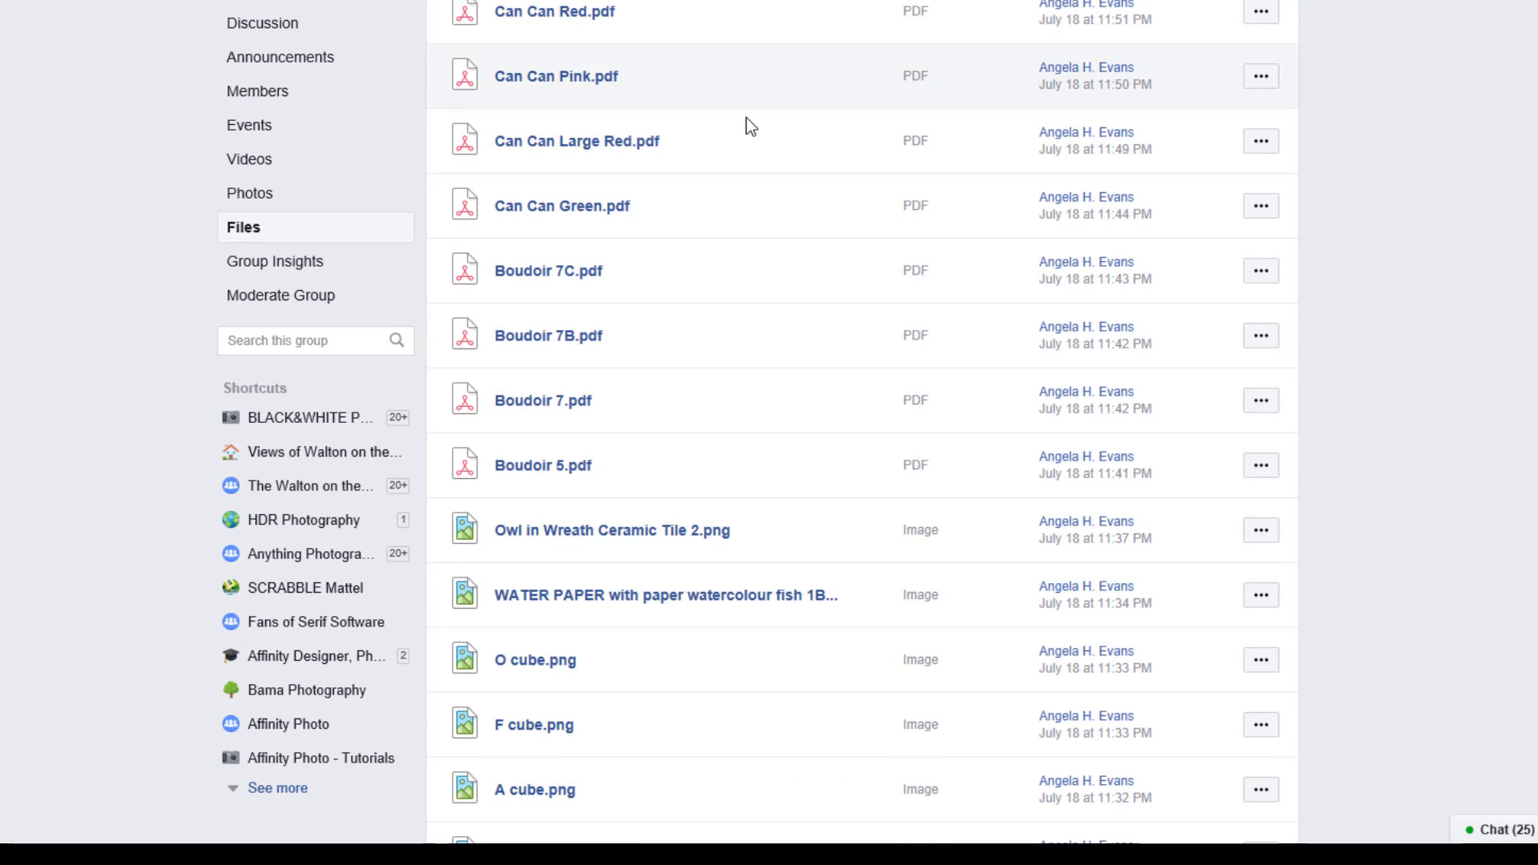
pyautogui.scroll(-5, 781, 700)
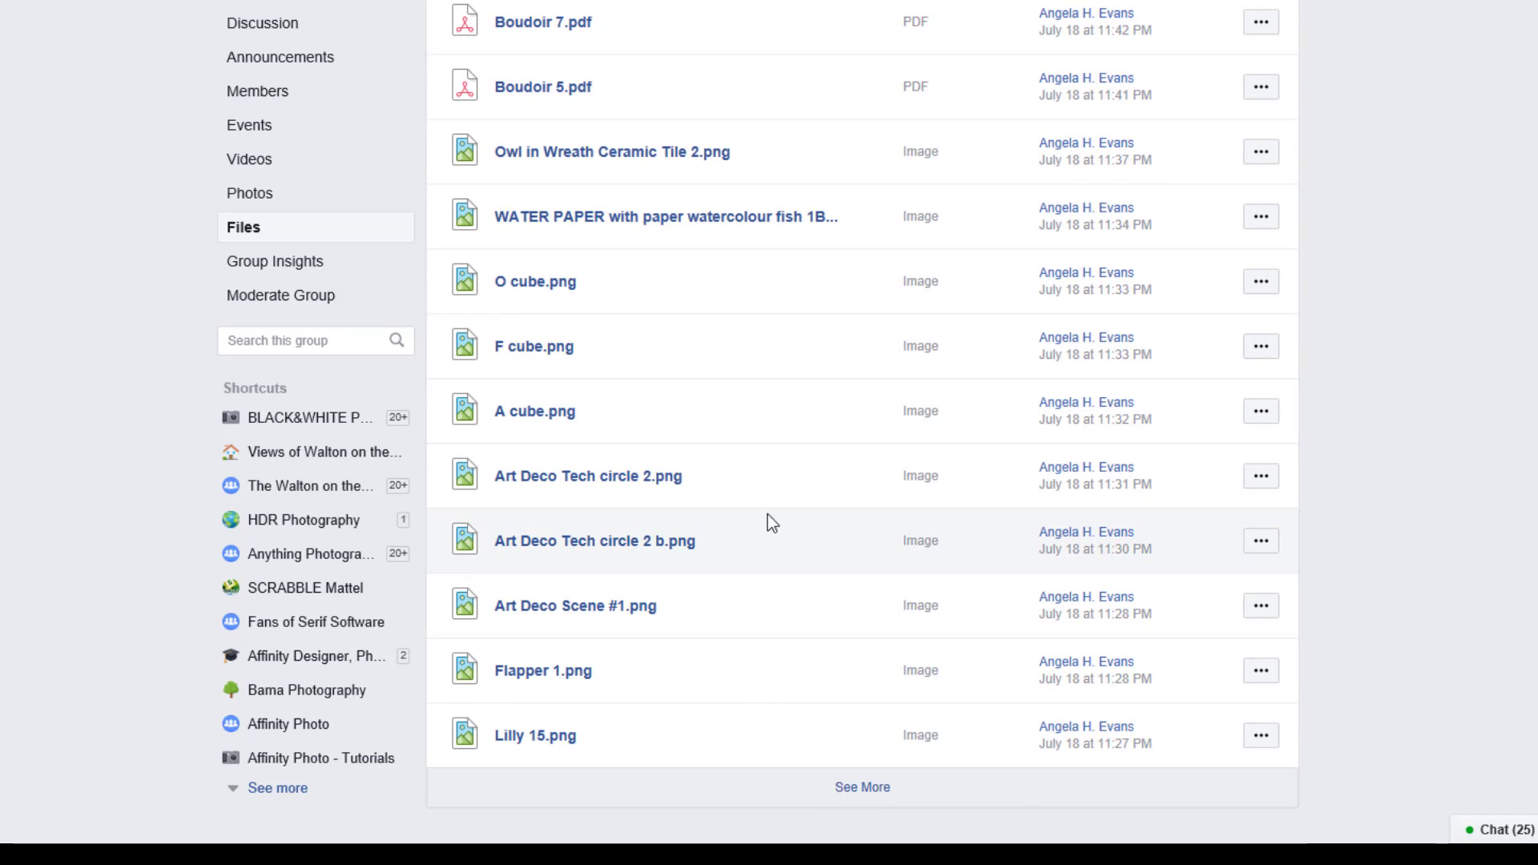
# - Keep scrolling and load two more batches of older shared files
pyautogui.click(866, 793)
pyautogui.scroll(-8, 839, 674)
pyautogui.scroll(-1, 838, 673)
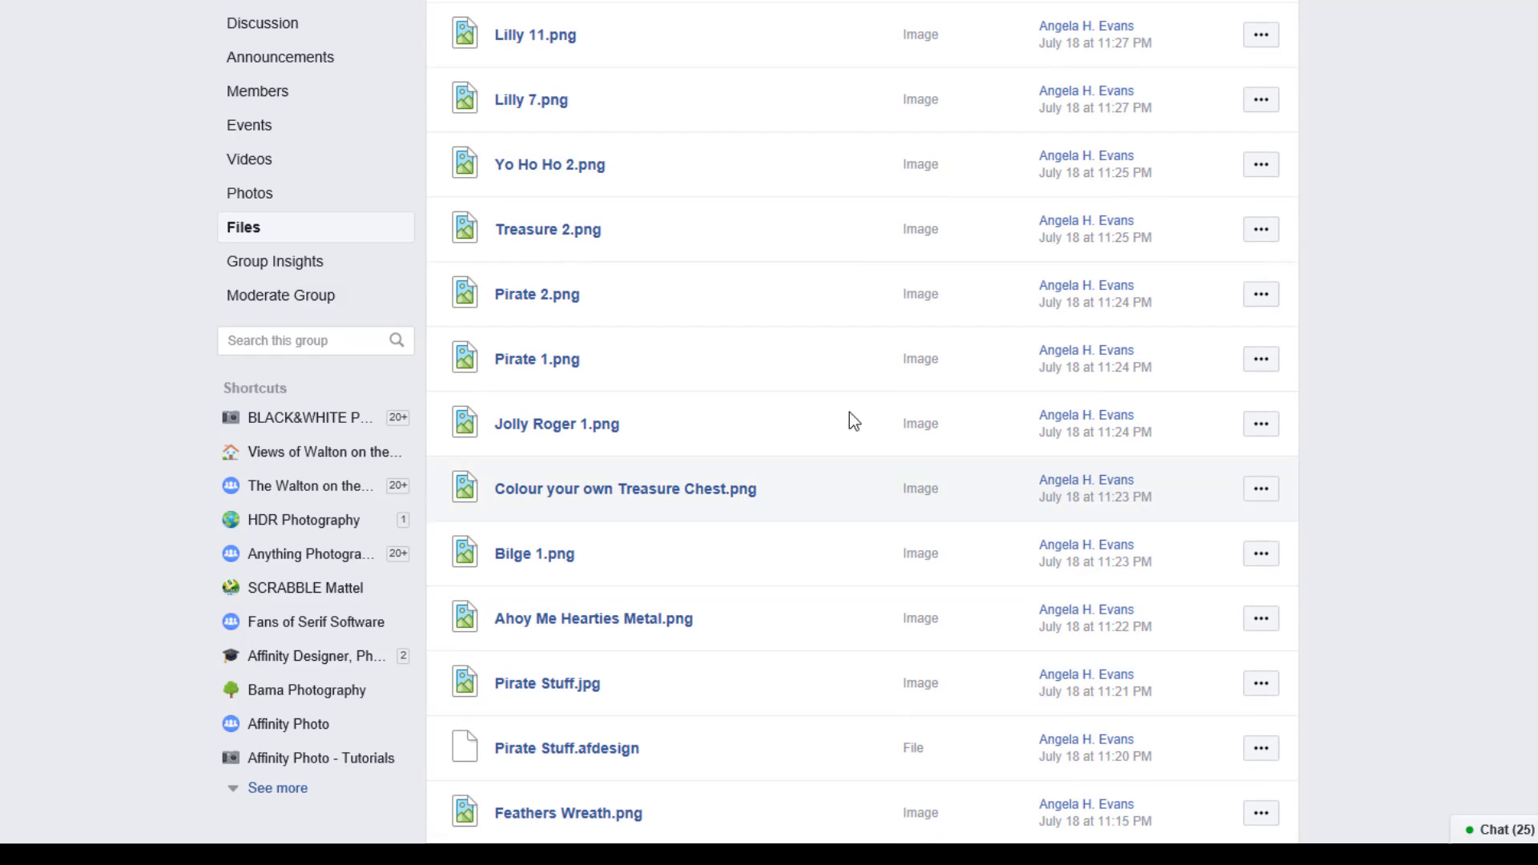
pyautogui.scroll(-4, 835, 635)
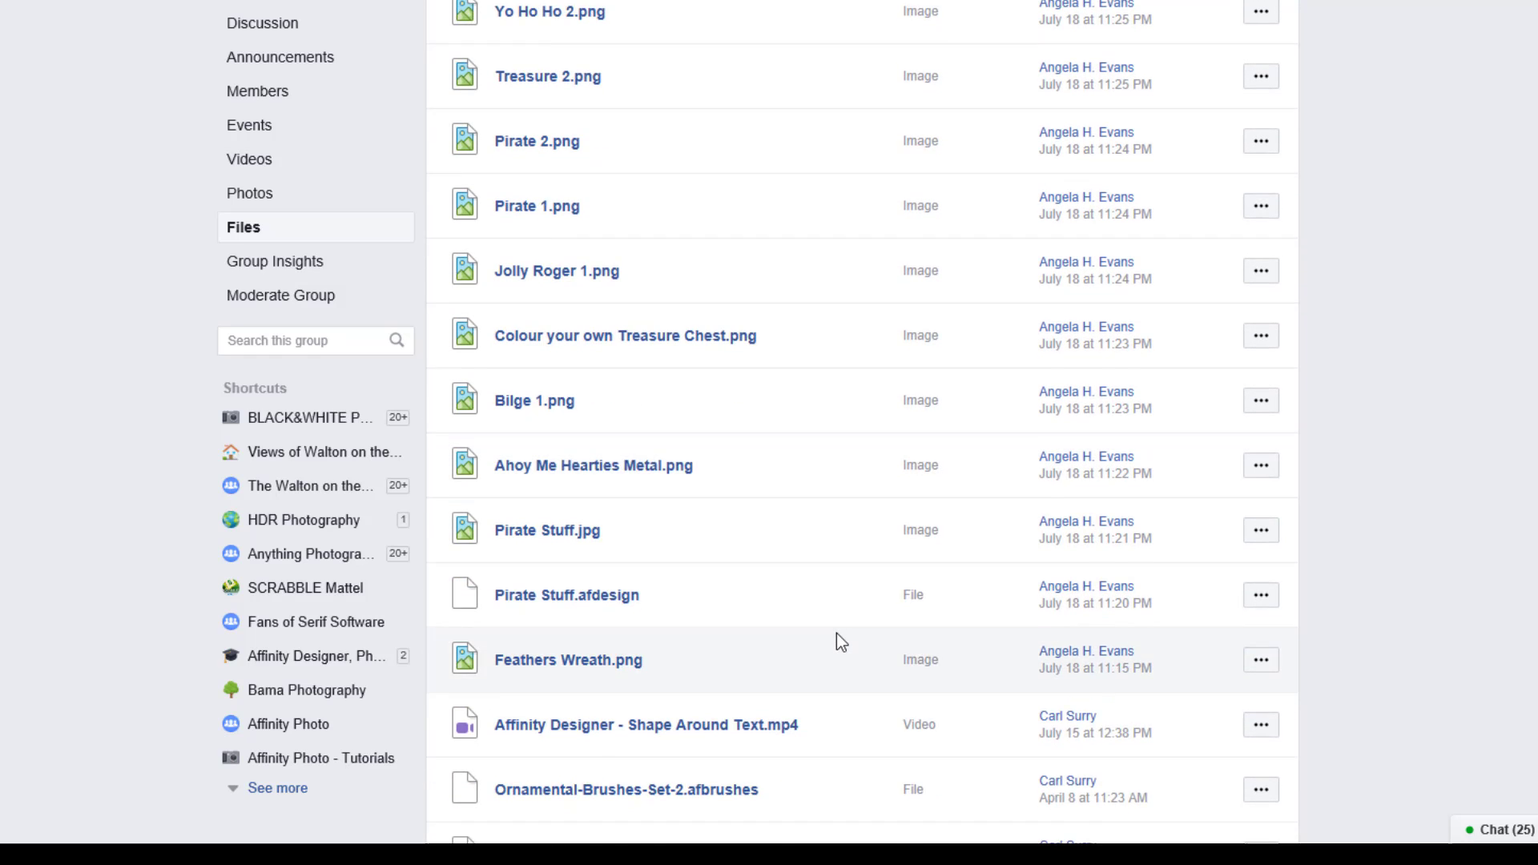
pyautogui.scroll(-2, 854, 609)
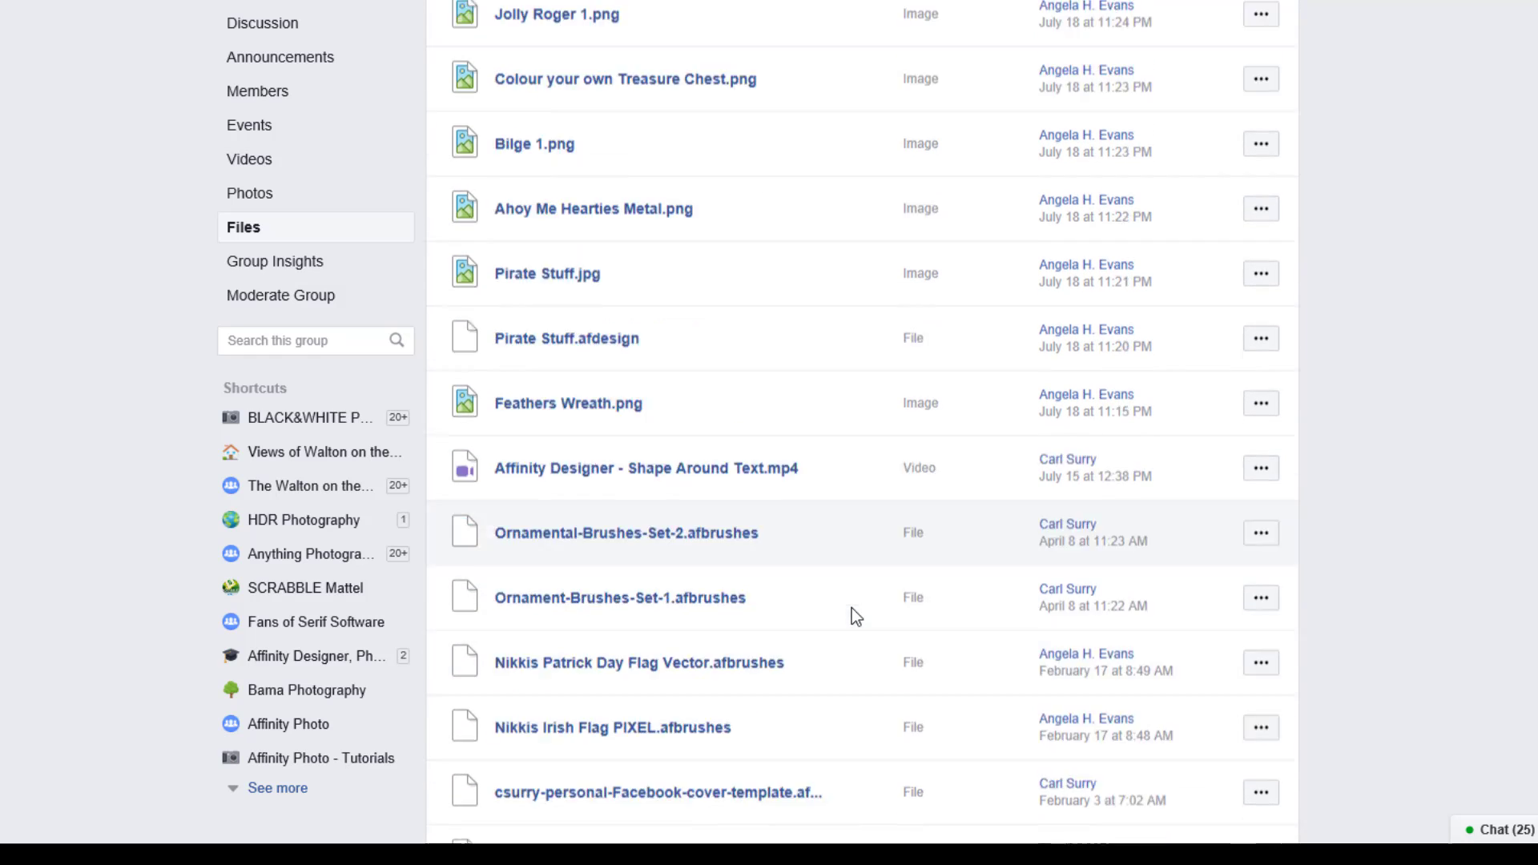
pyautogui.scroll(-1, 833, 664)
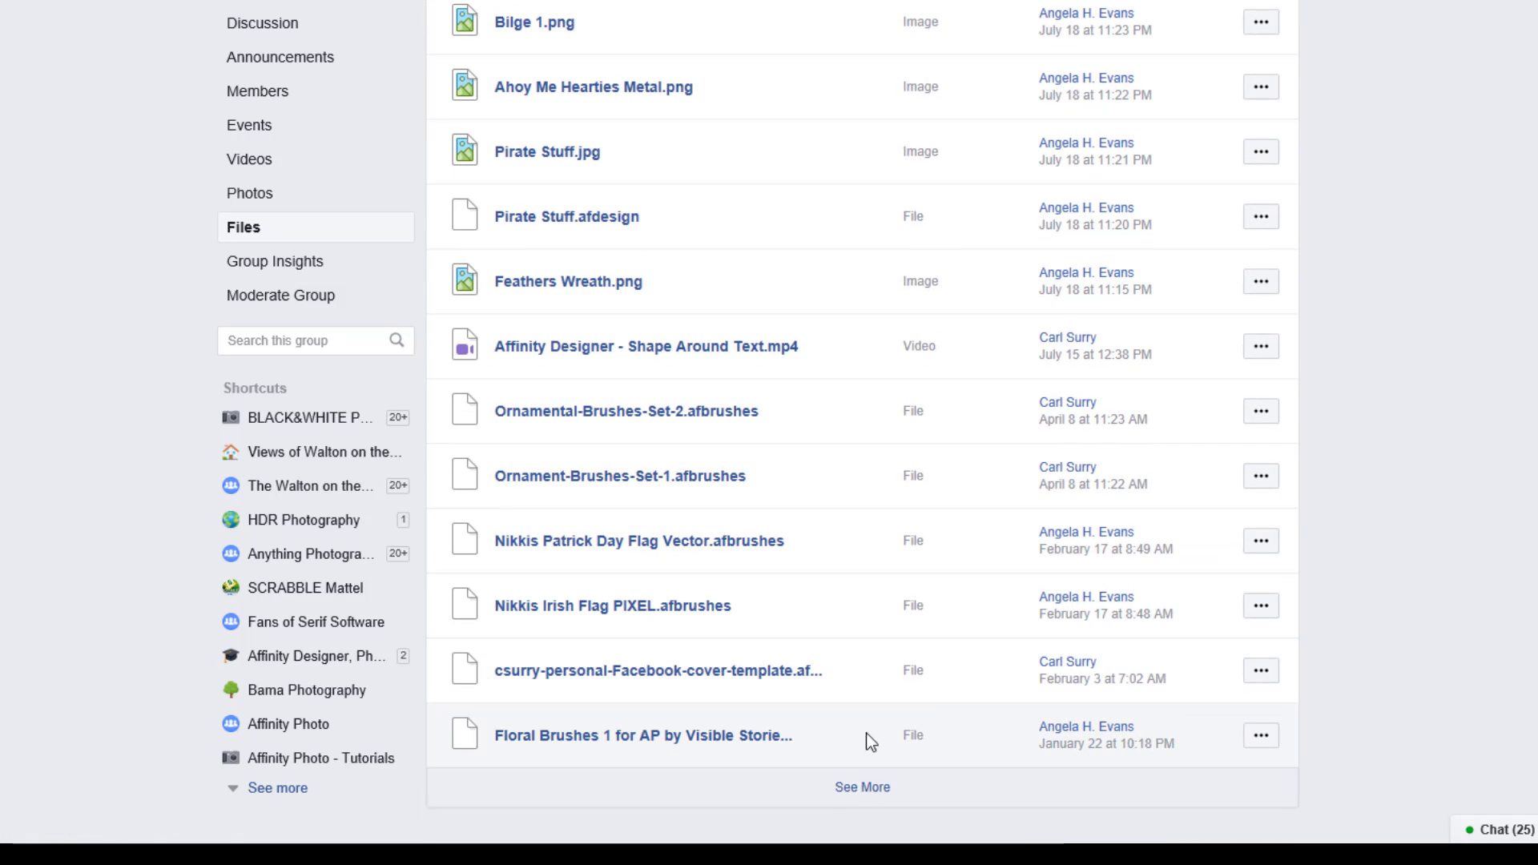
pyautogui.click(863, 789)
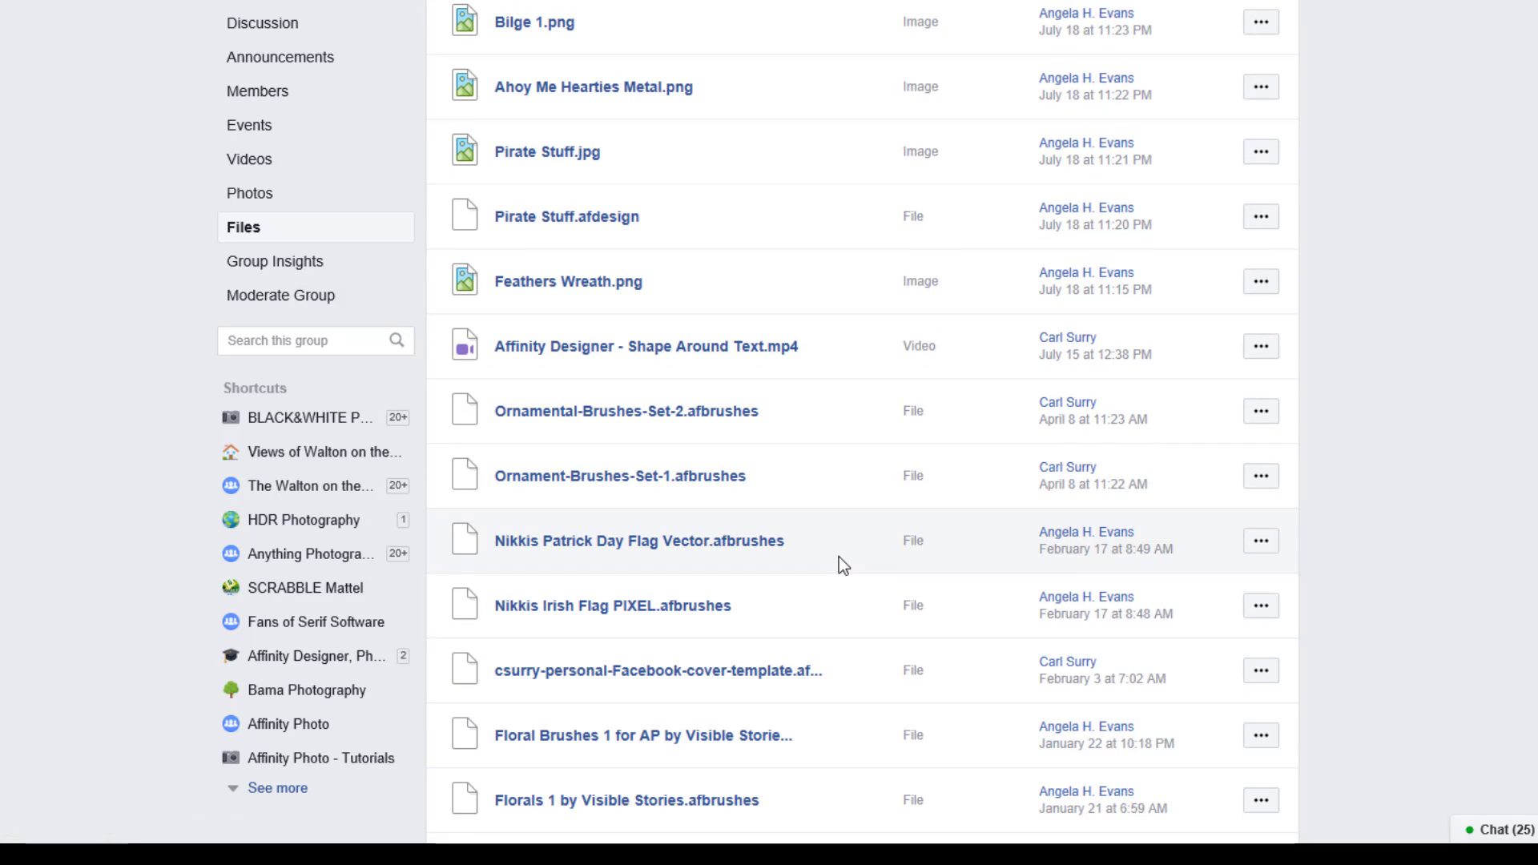
pyautogui.scroll(-5, 840, 561)
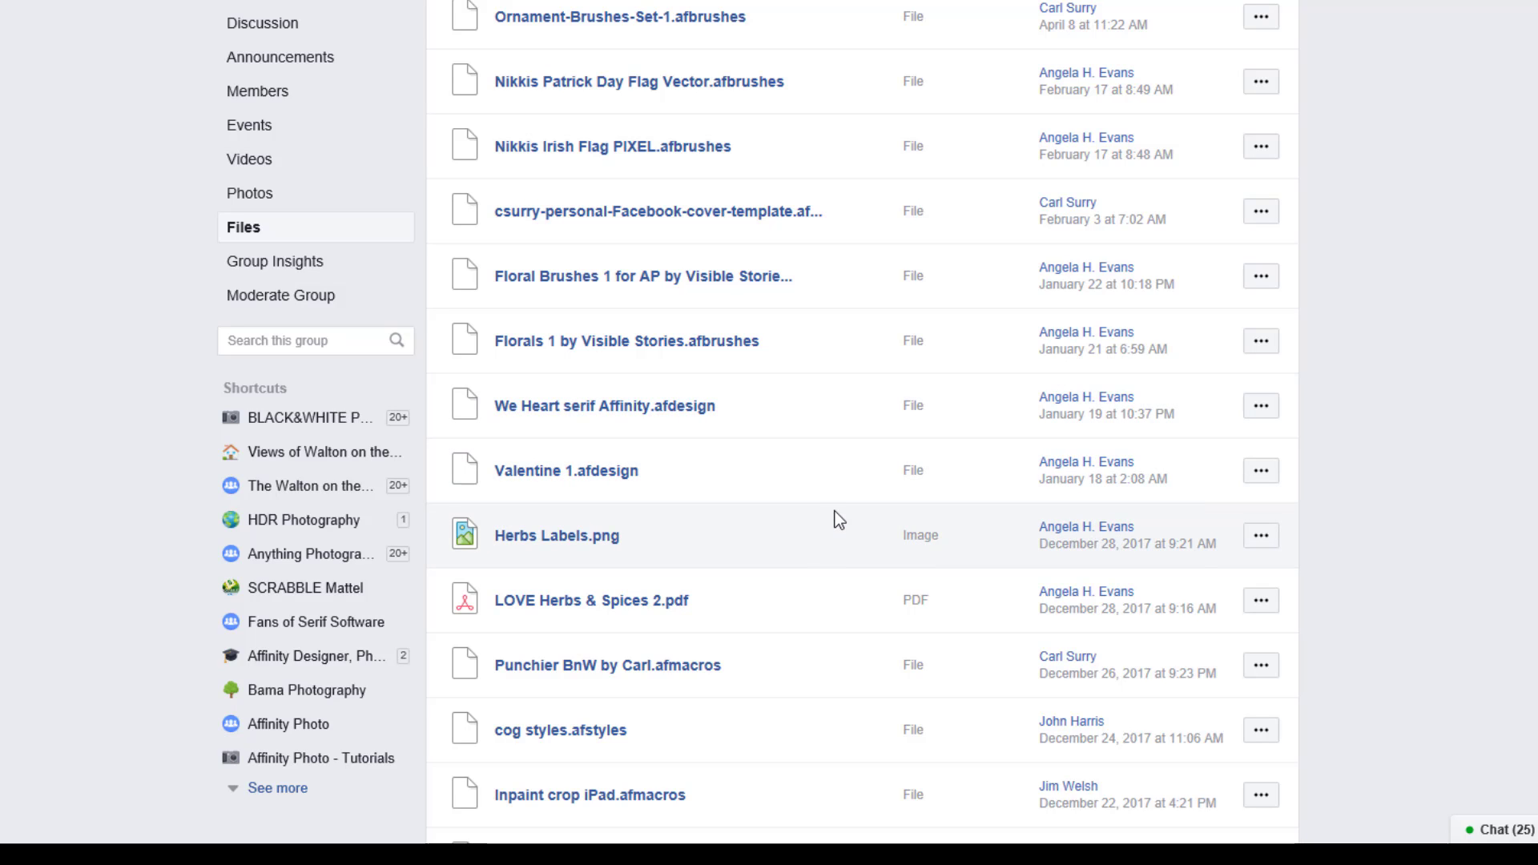
pyautogui.scroll(-2, 835, 511)
pyautogui.scroll(-2, 761, 537)
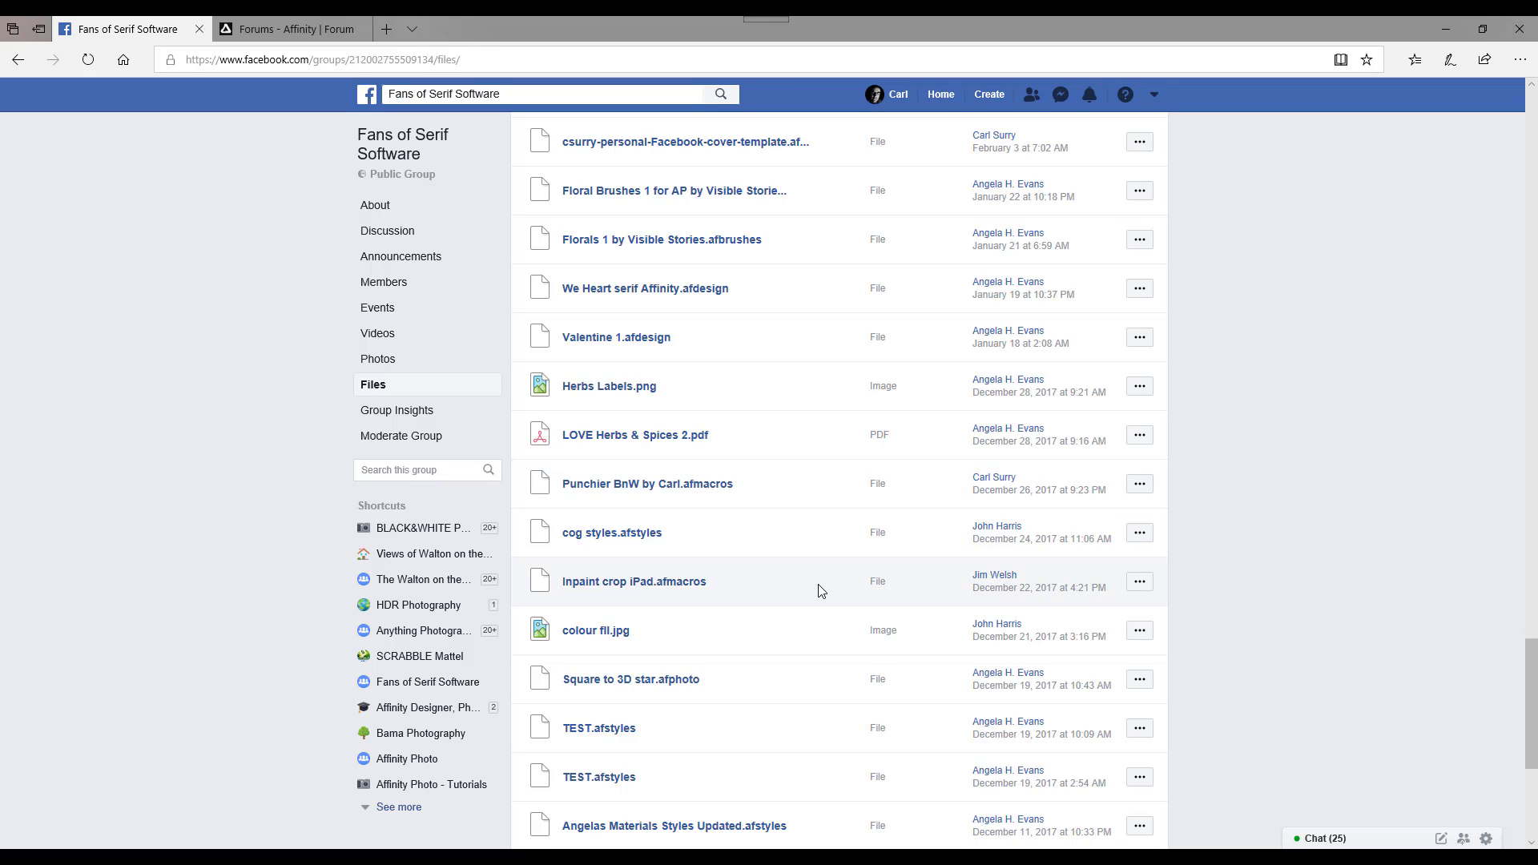
# - Open the Rust Styles topic in the Affinity Forum's Resources section
pyautogui.click(270, 24)
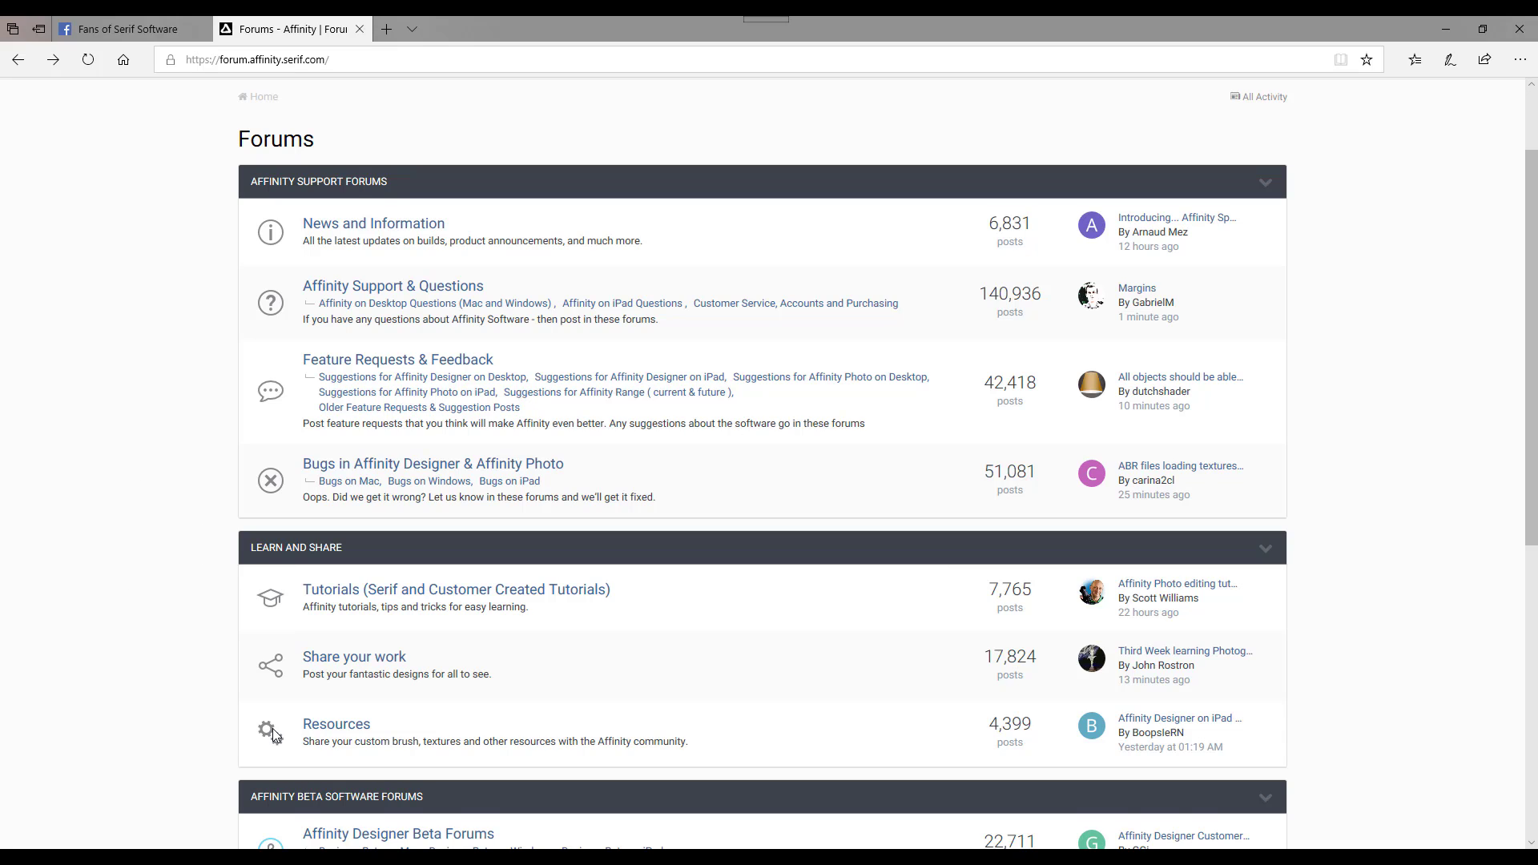
pyautogui.click(349, 734)
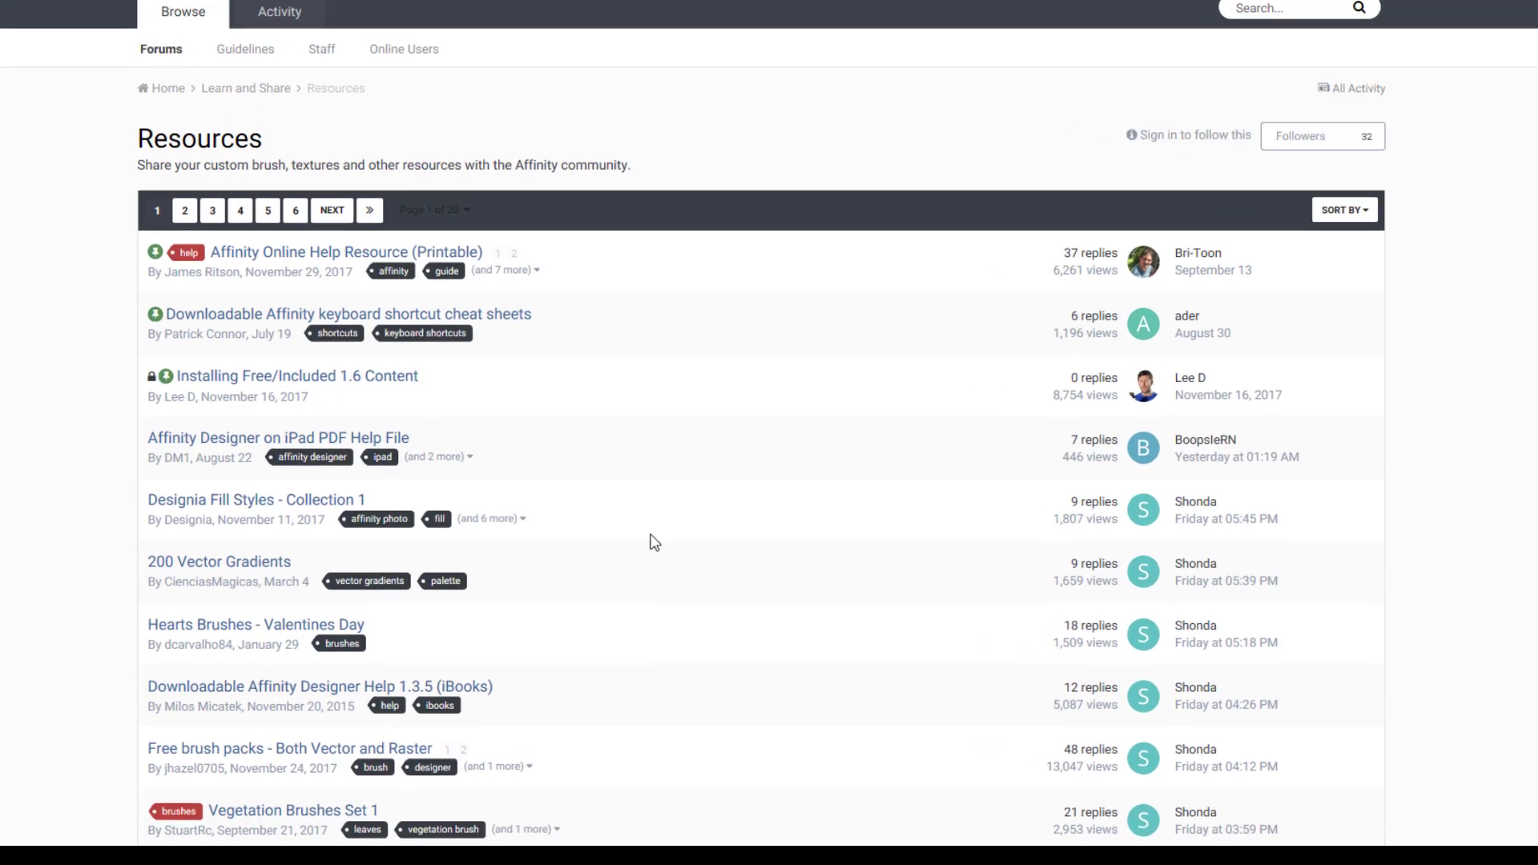
pyautogui.scroll(-4, 638, 498)
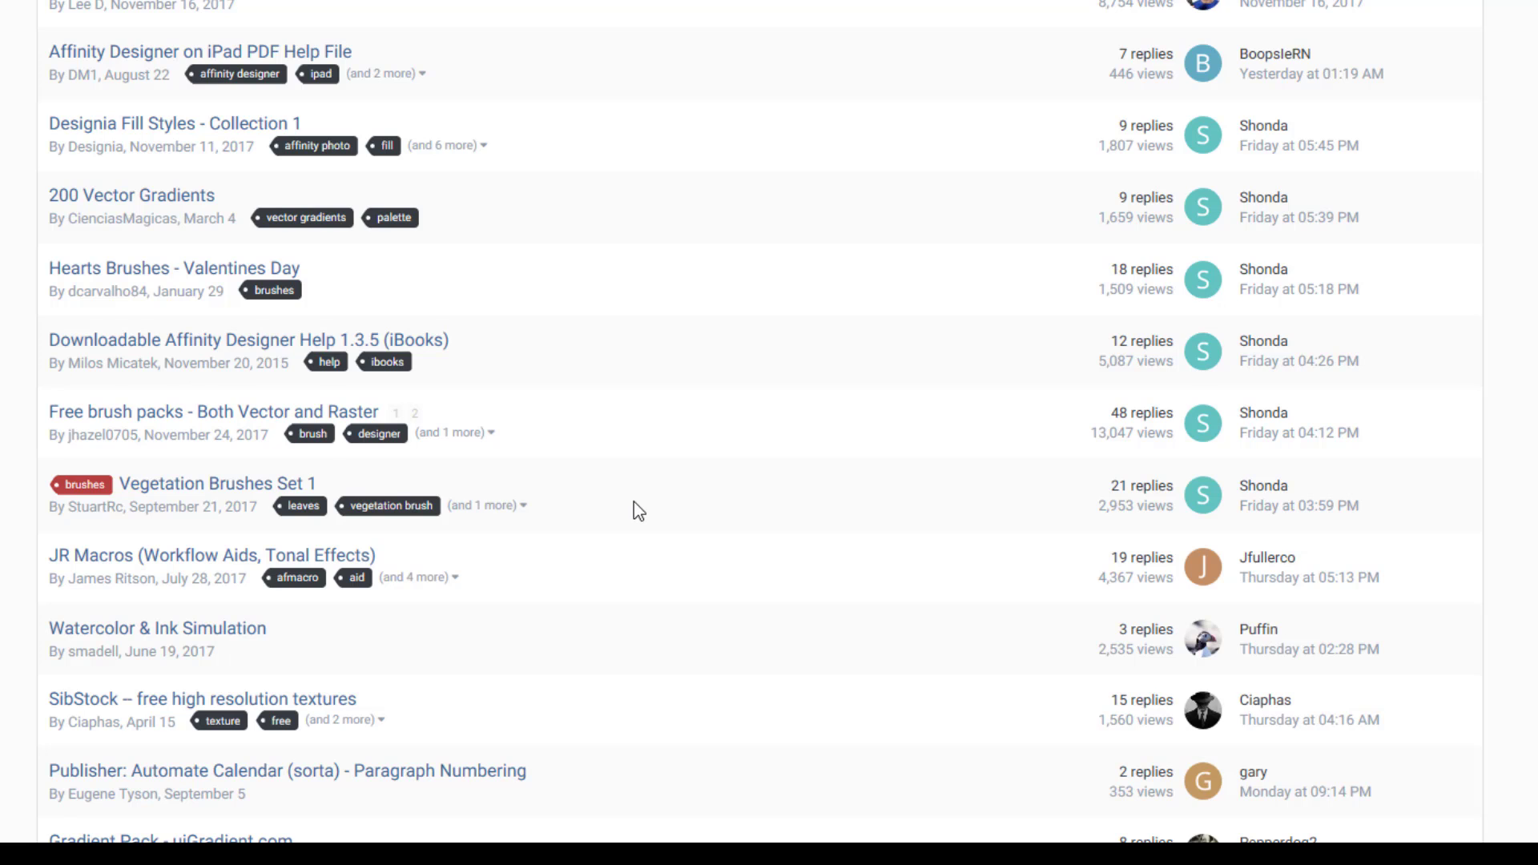
pyautogui.scroll(-2, 634, 505)
pyautogui.scroll(-2, 729, 634)
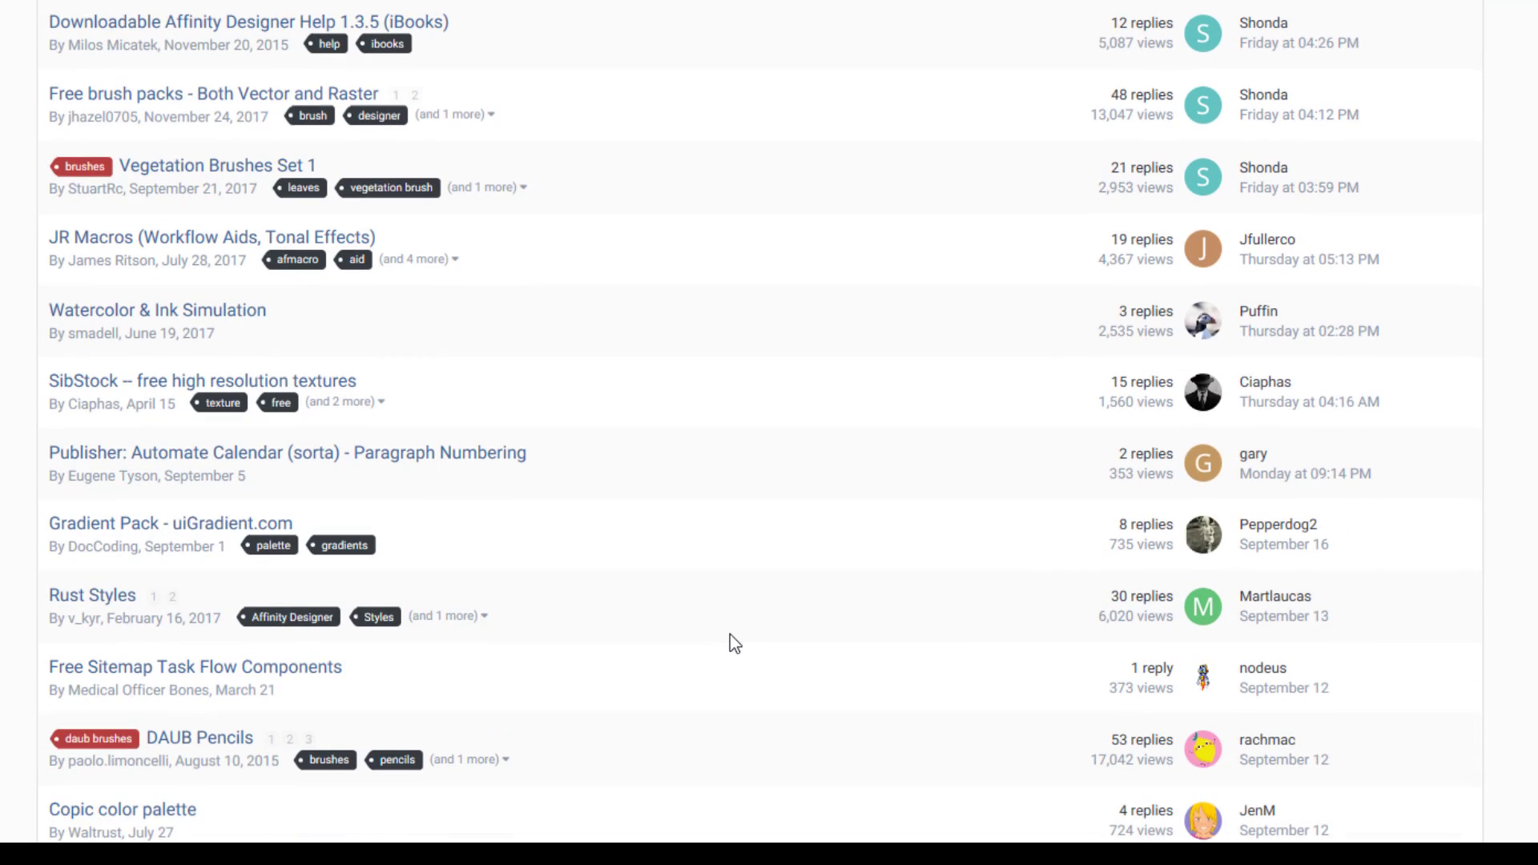
pyautogui.click(94, 601)
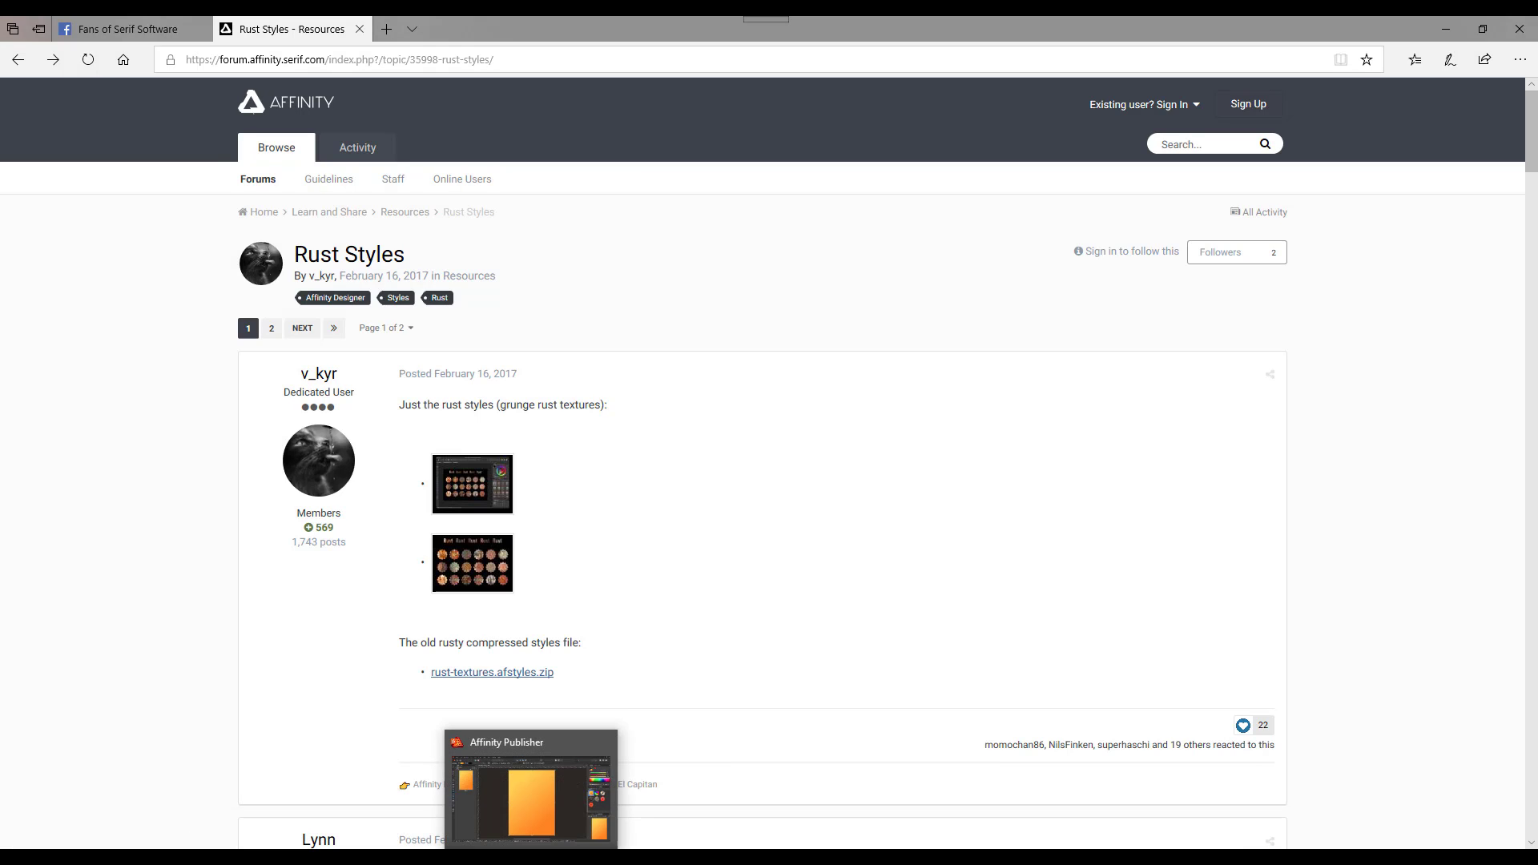
# - Return to Affinity Publisher and choose Import Styles Category from the Styles panel menu
pyautogui.click(548, 837)
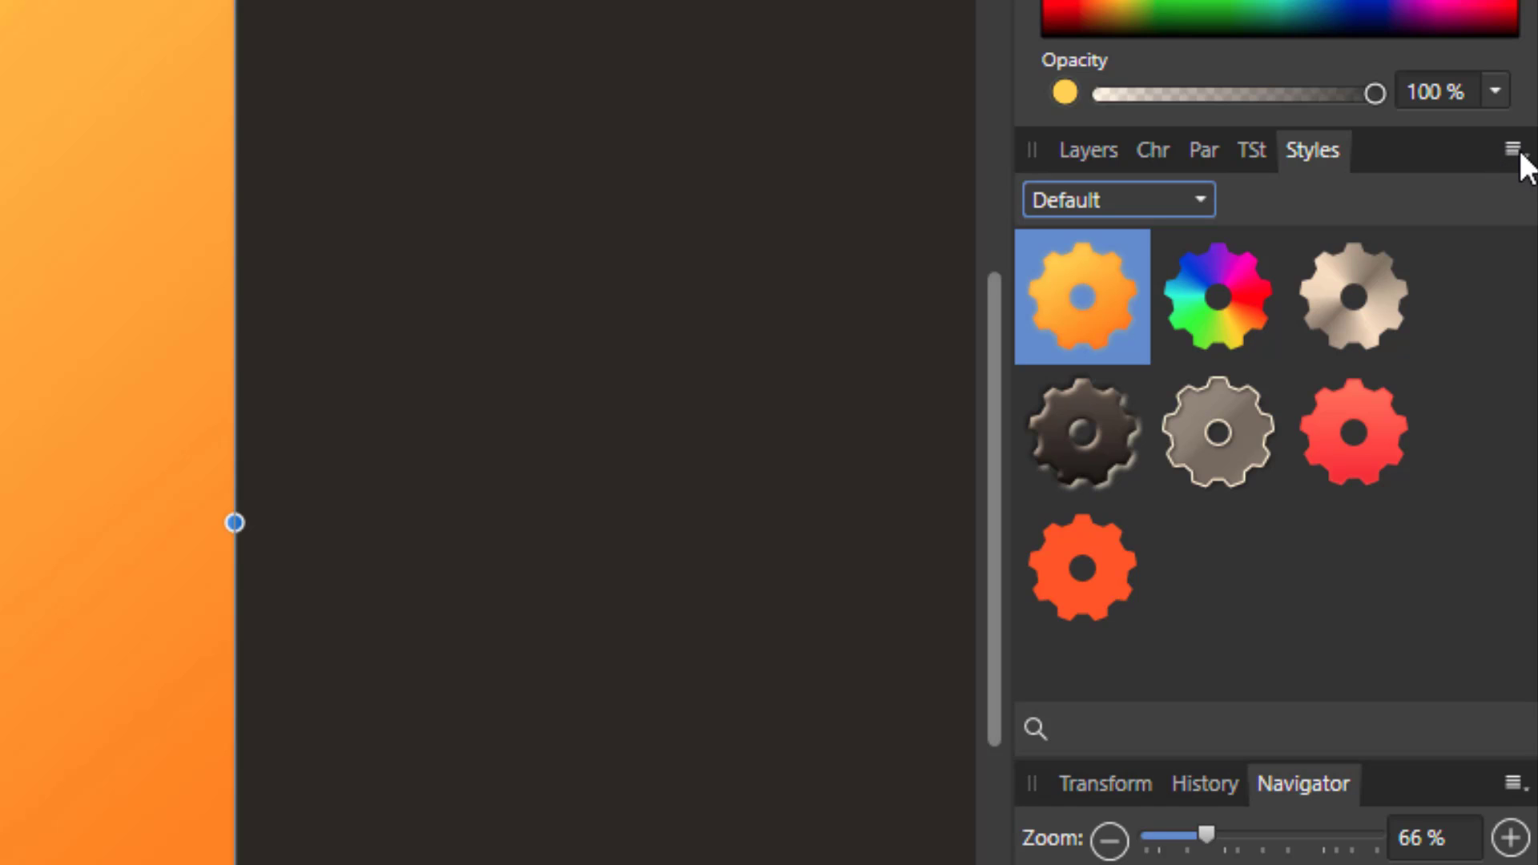
pyautogui.click(1514, 152)
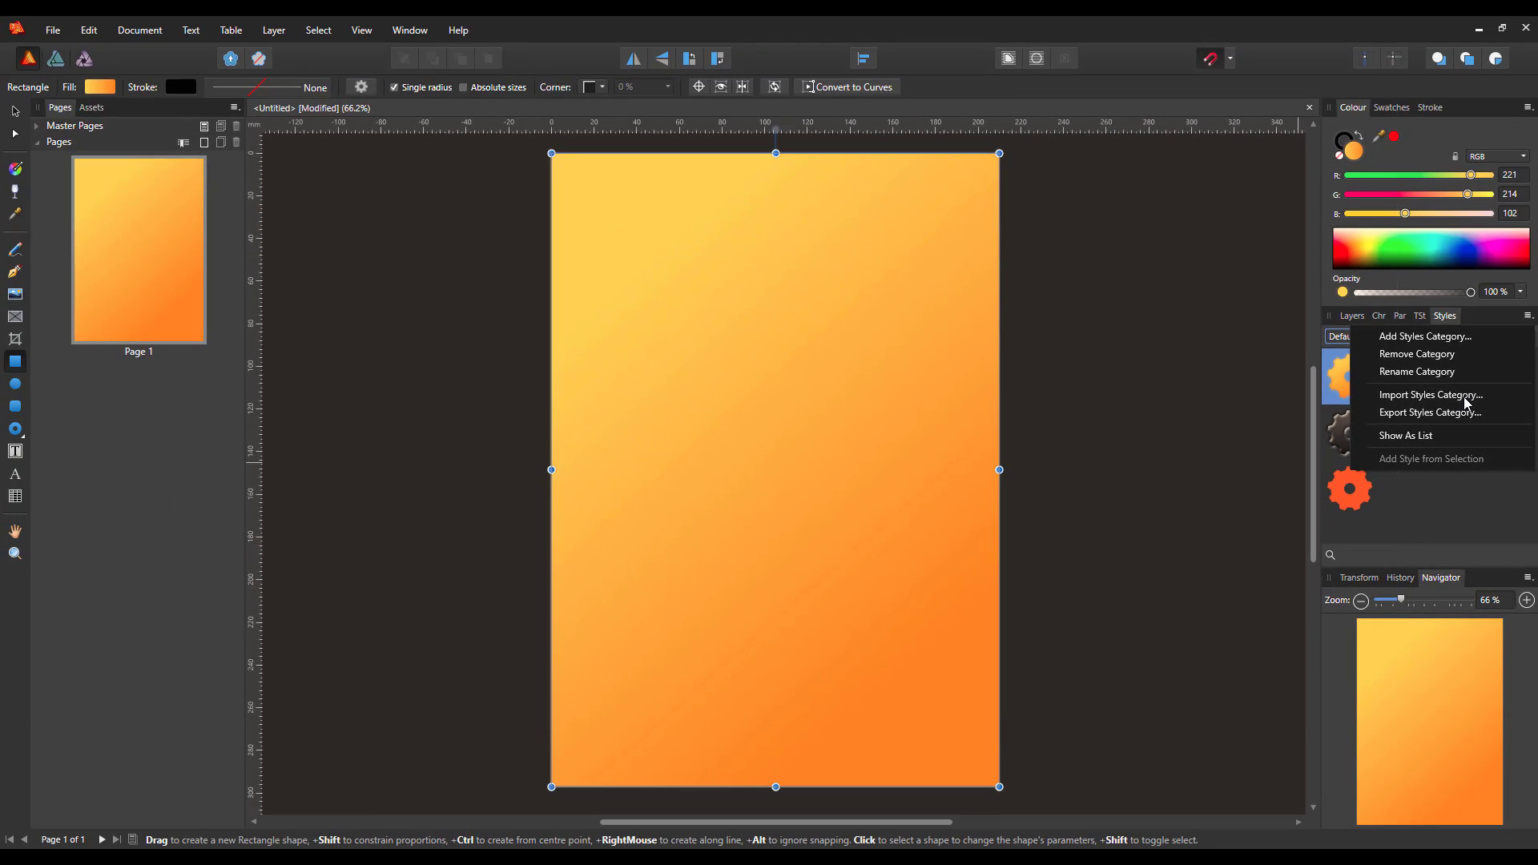
pyautogui.click(1464, 396)
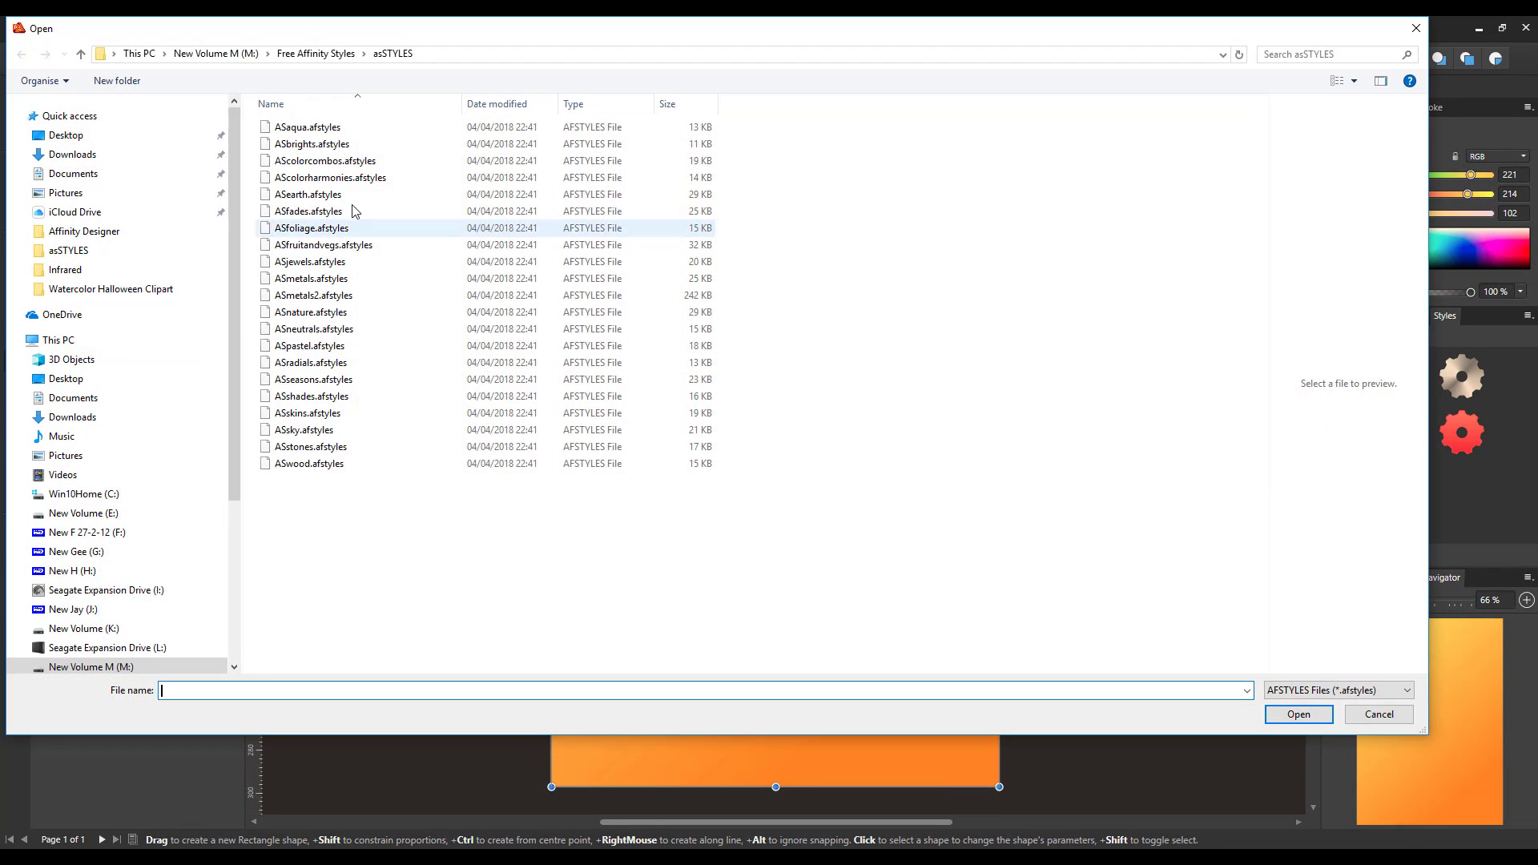
# - Import rust-textures.afstyles from its folder inside Free Affinity Styles
pyautogui.click(312, 55)
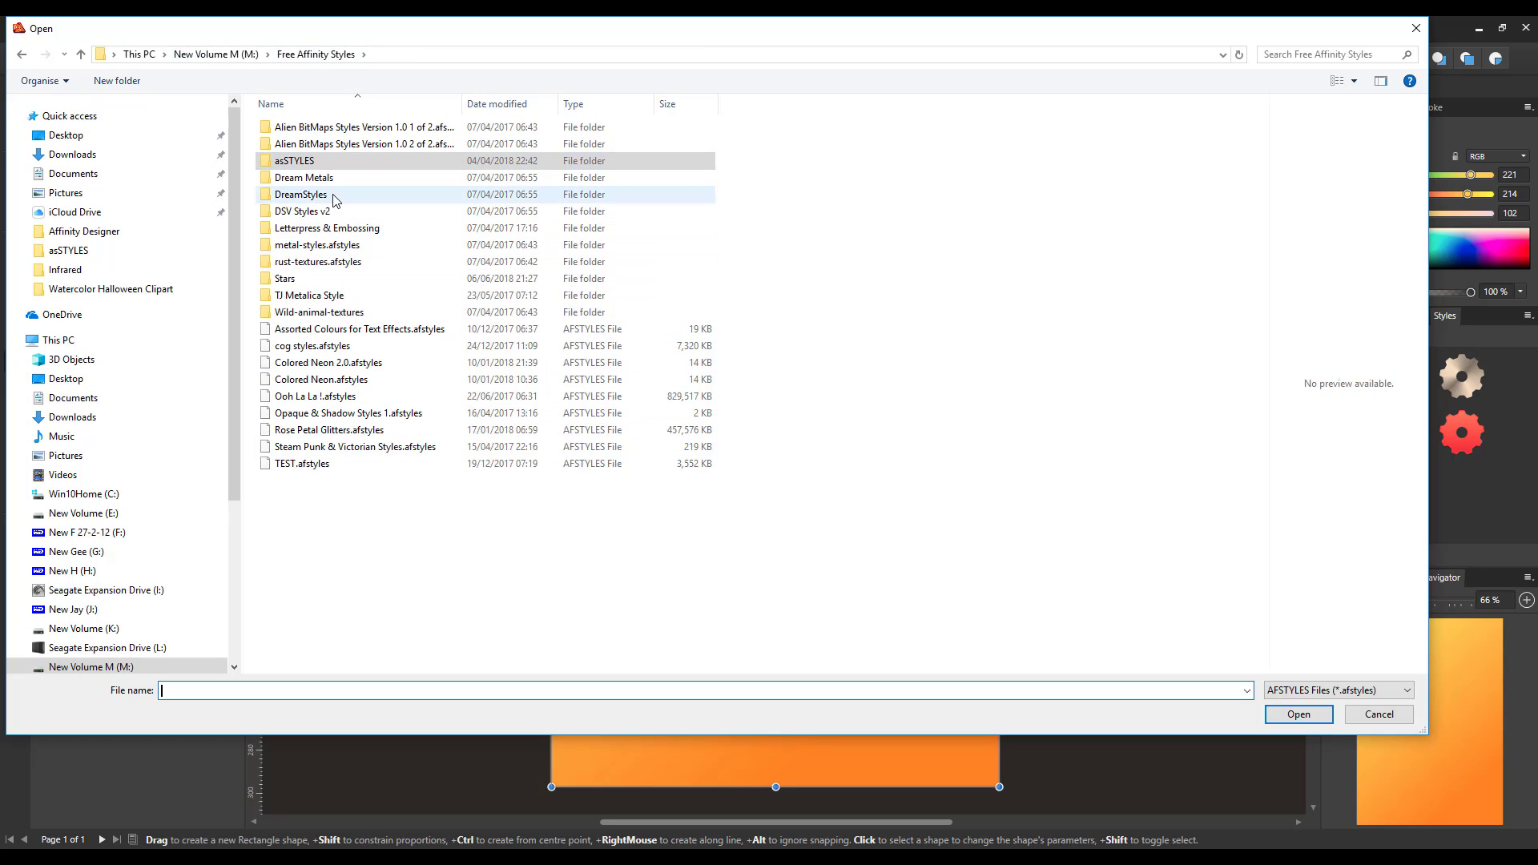
pyautogui.doubleClick(268, 267)
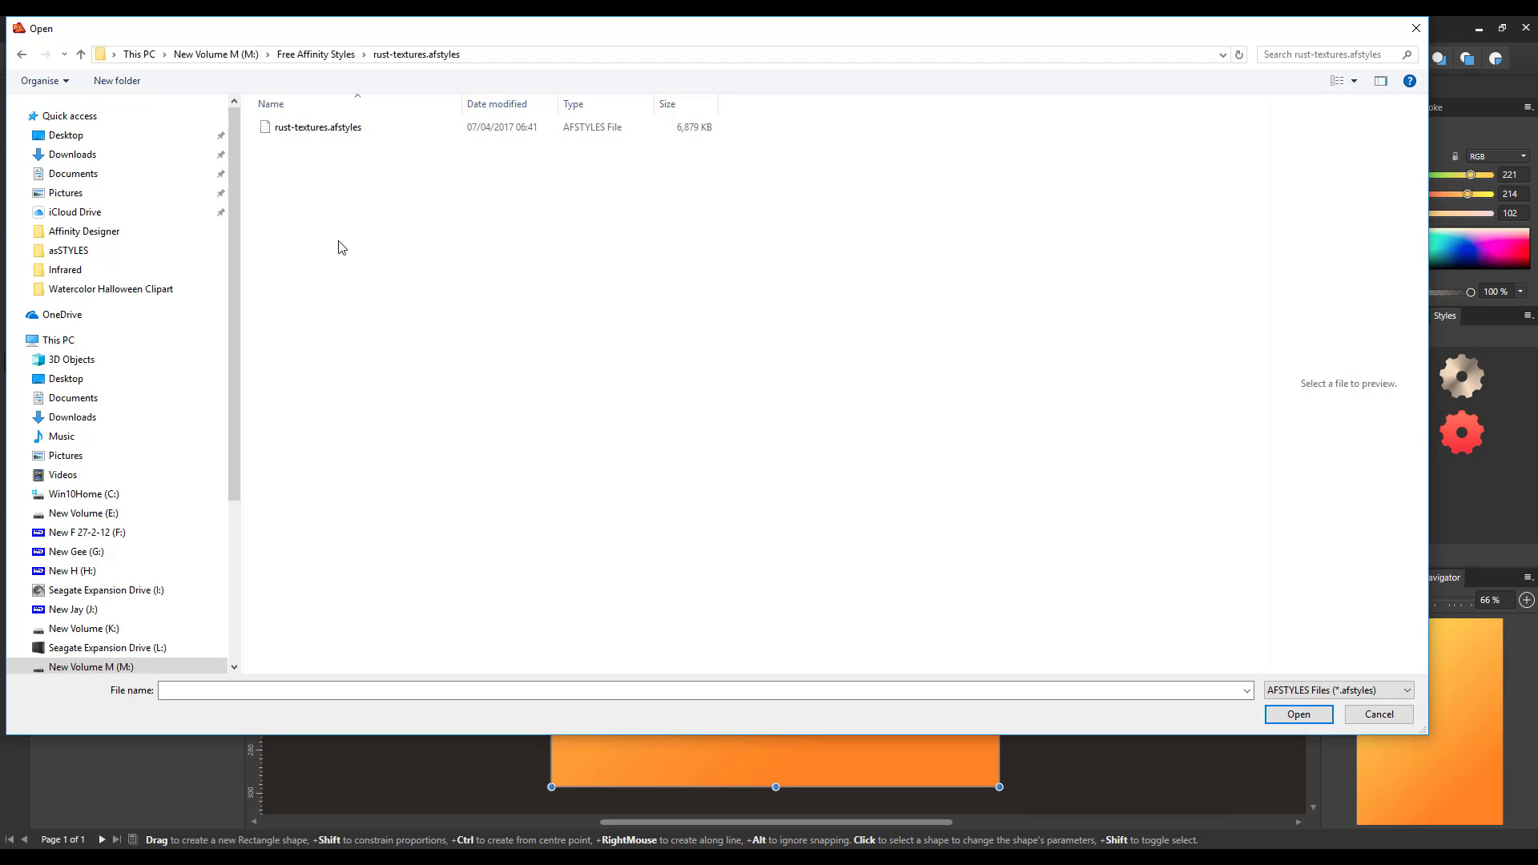
pyautogui.click(293, 130)
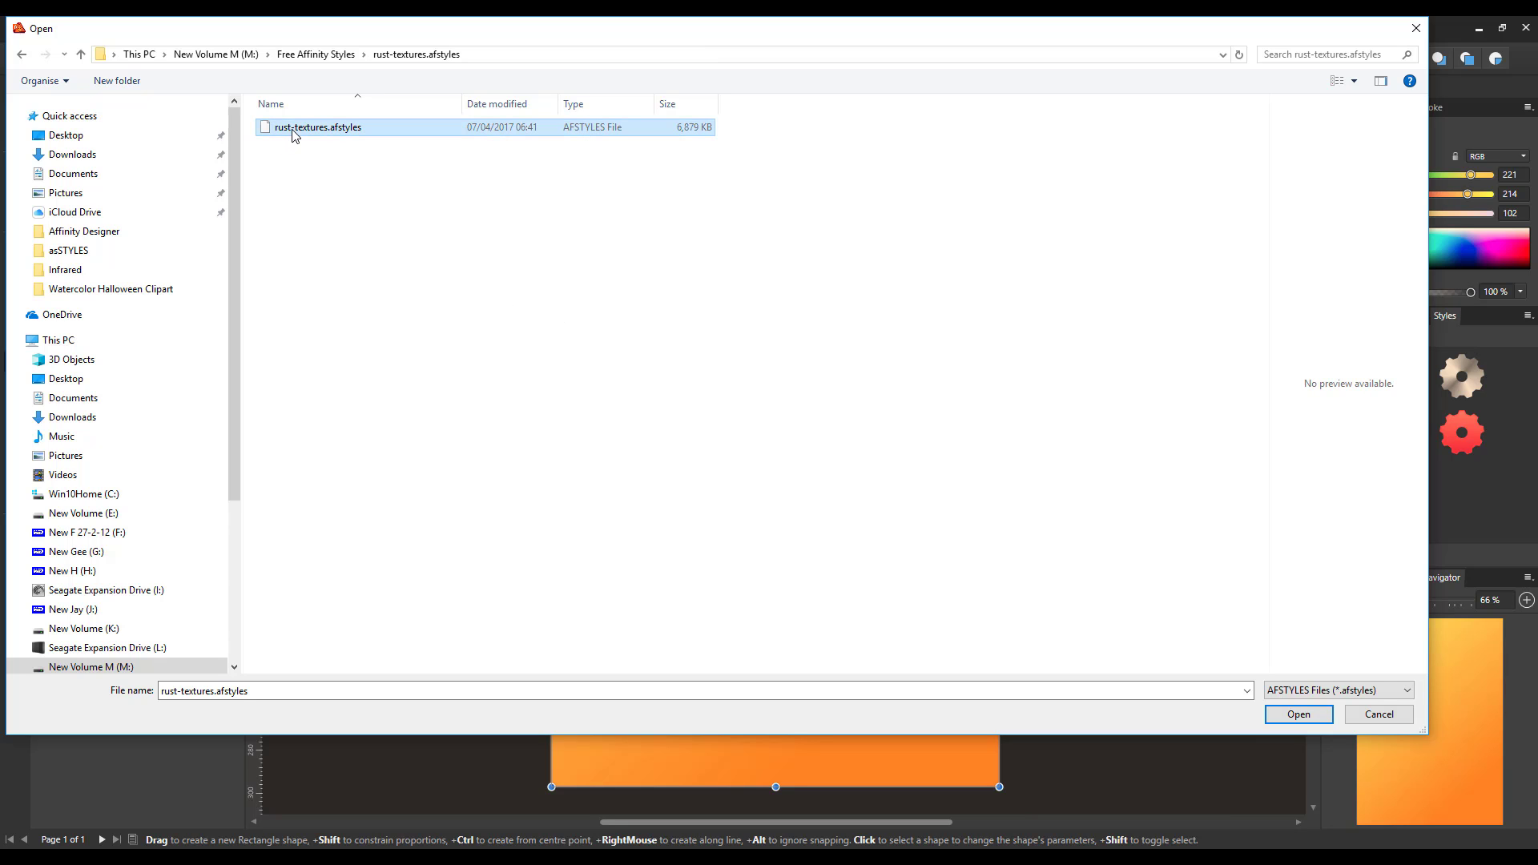
pyautogui.click(1281, 714)
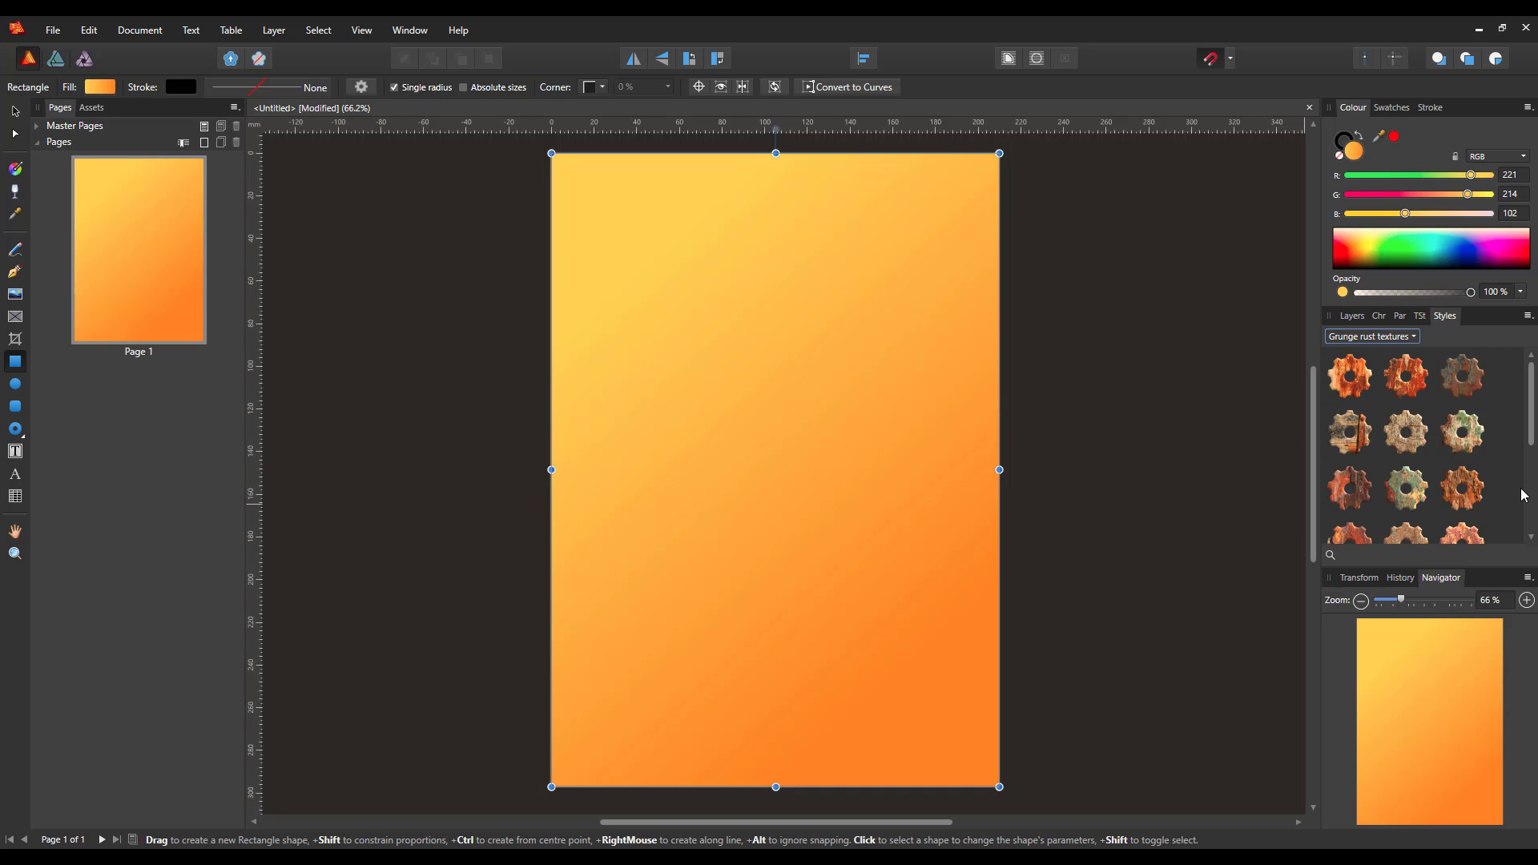
# - Try several Grunge rust texture styles on the rectangle, including swirled and pale ones
pyautogui.moveTo(1532, 415)
pyautogui.mouseDown()
pyautogui.moveTo(1535, 457)
pyautogui.moveTo(1533, 402)
pyautogui.mouseUp()
pyautogui.click(1352, 376)
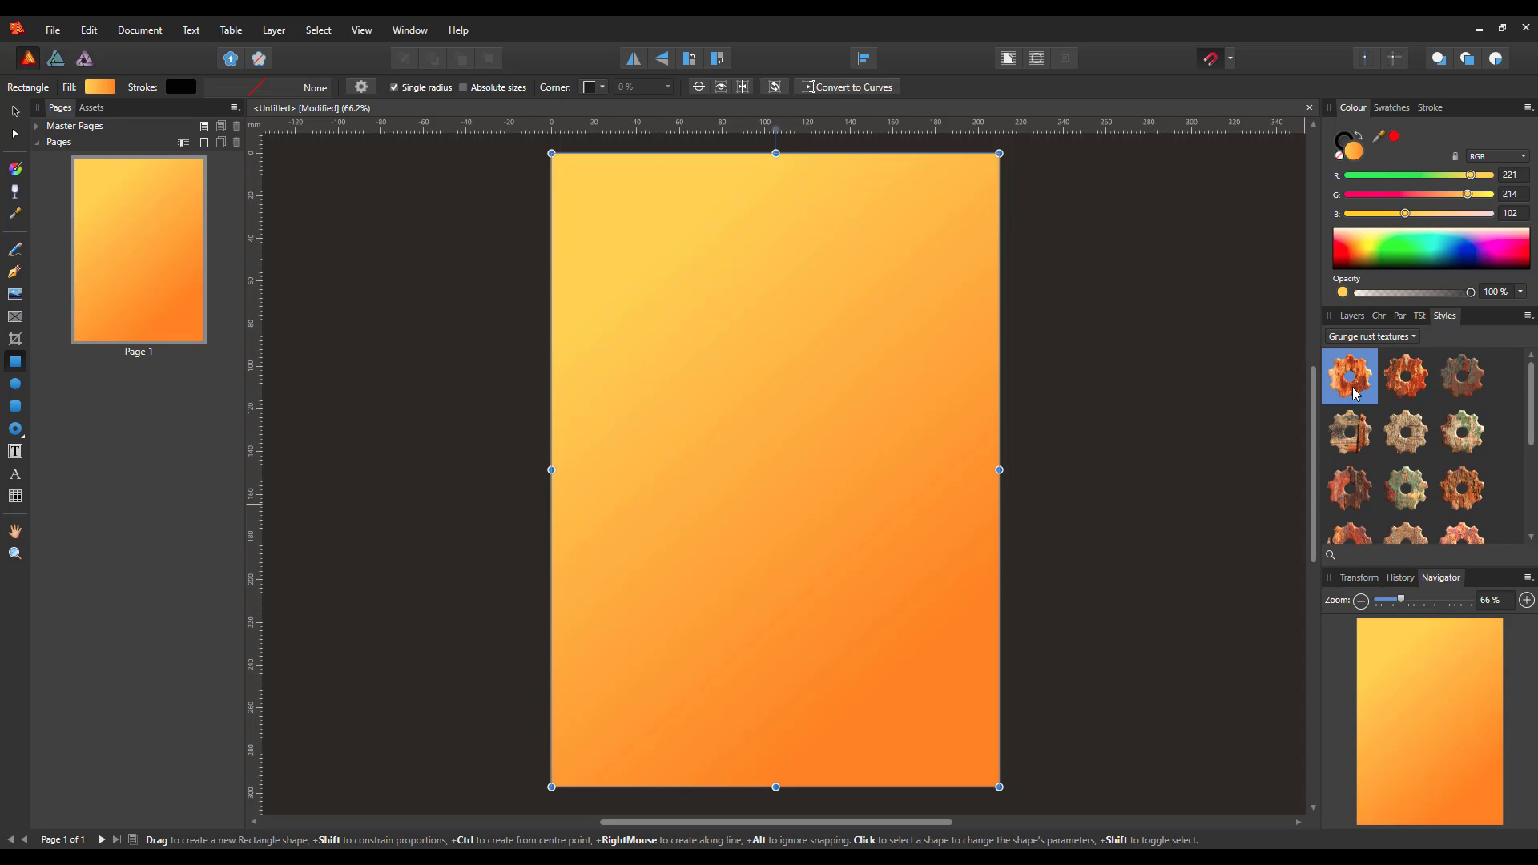
pyautogui.click(1361, 496)
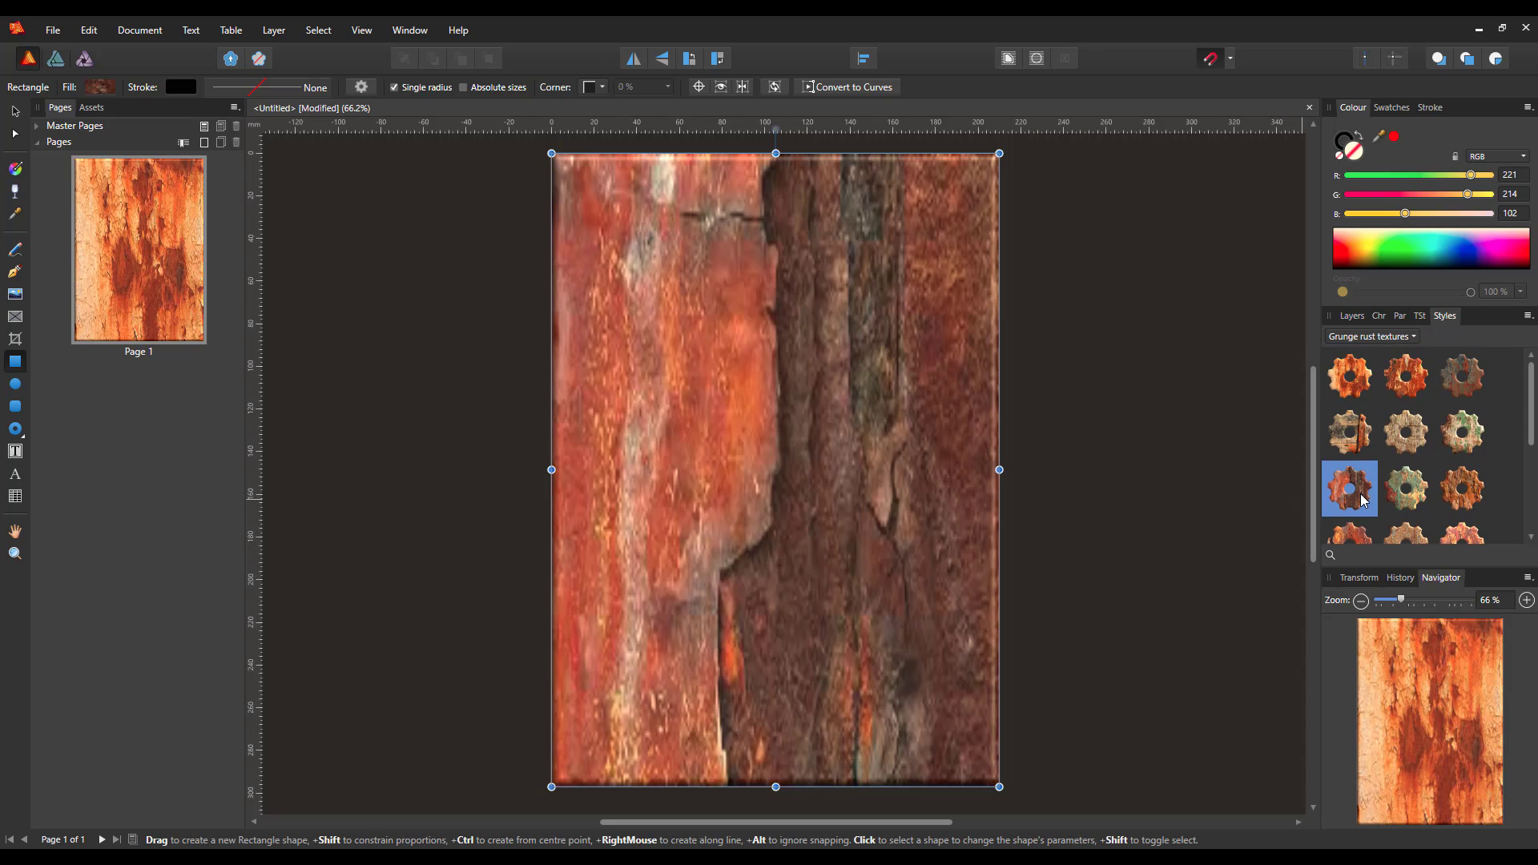
pyautogui.click(1448, 506)
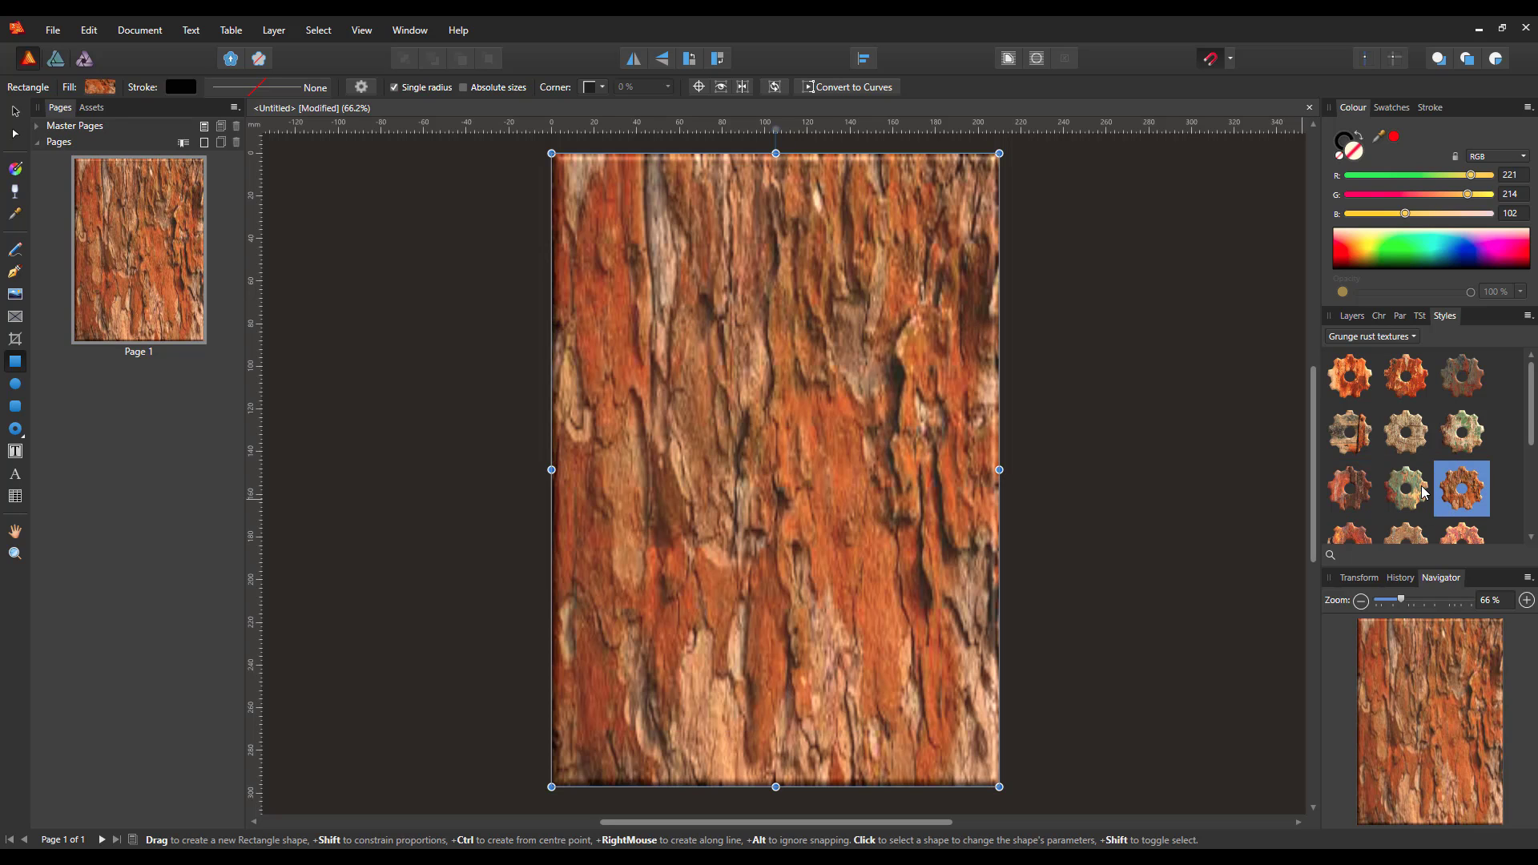
pyautogui.scroll(-2, 1426, 505)
pyautogui.click(1423, 501)
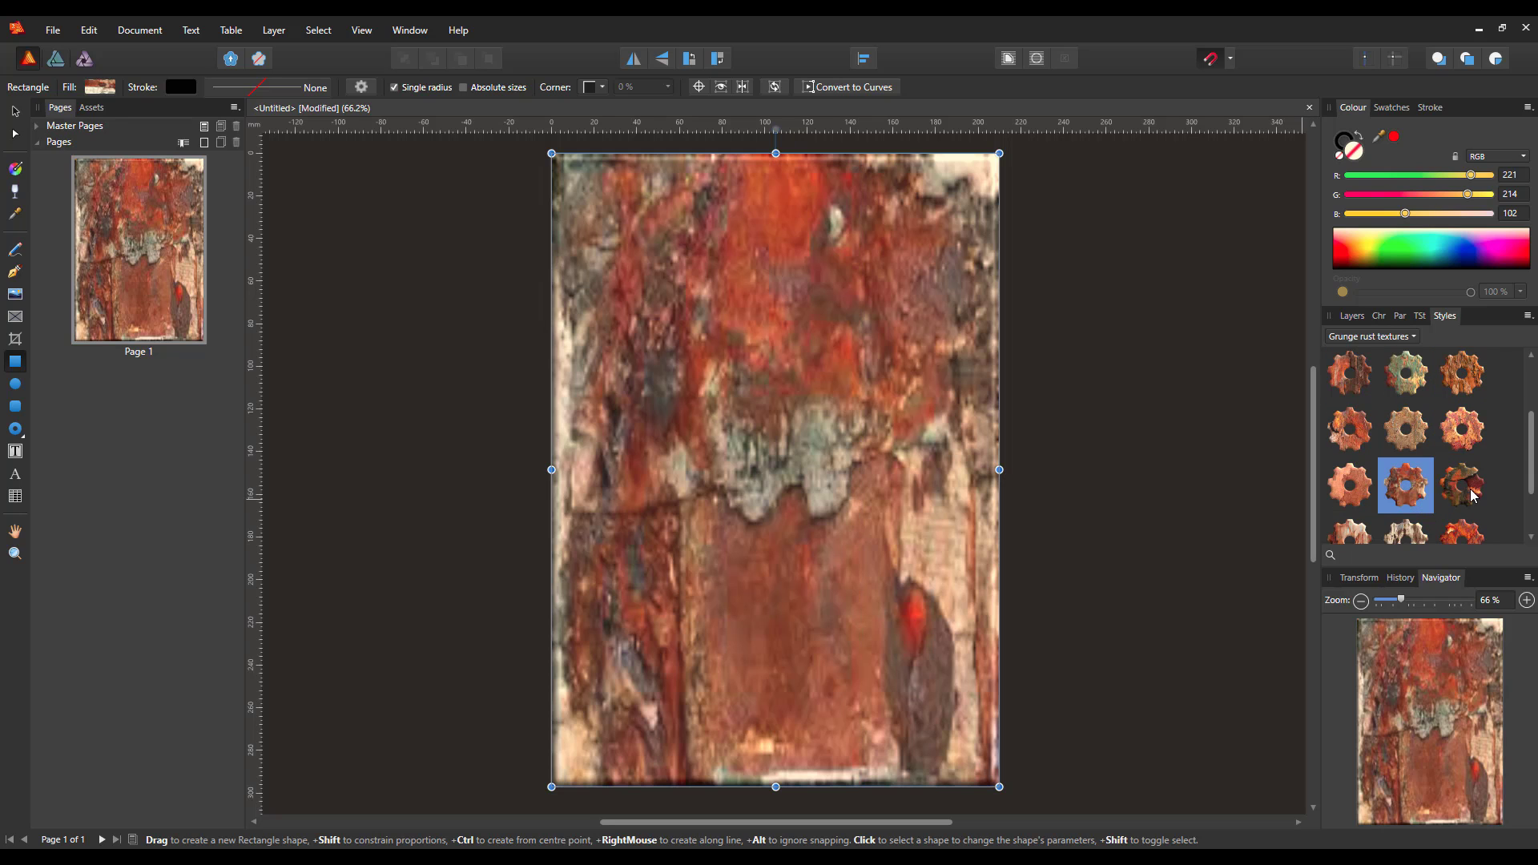
pyautogui.scroll(-2, 1473, 492)
pyautogui.click(1466, 474)
pyautogui.click(1367, 513)
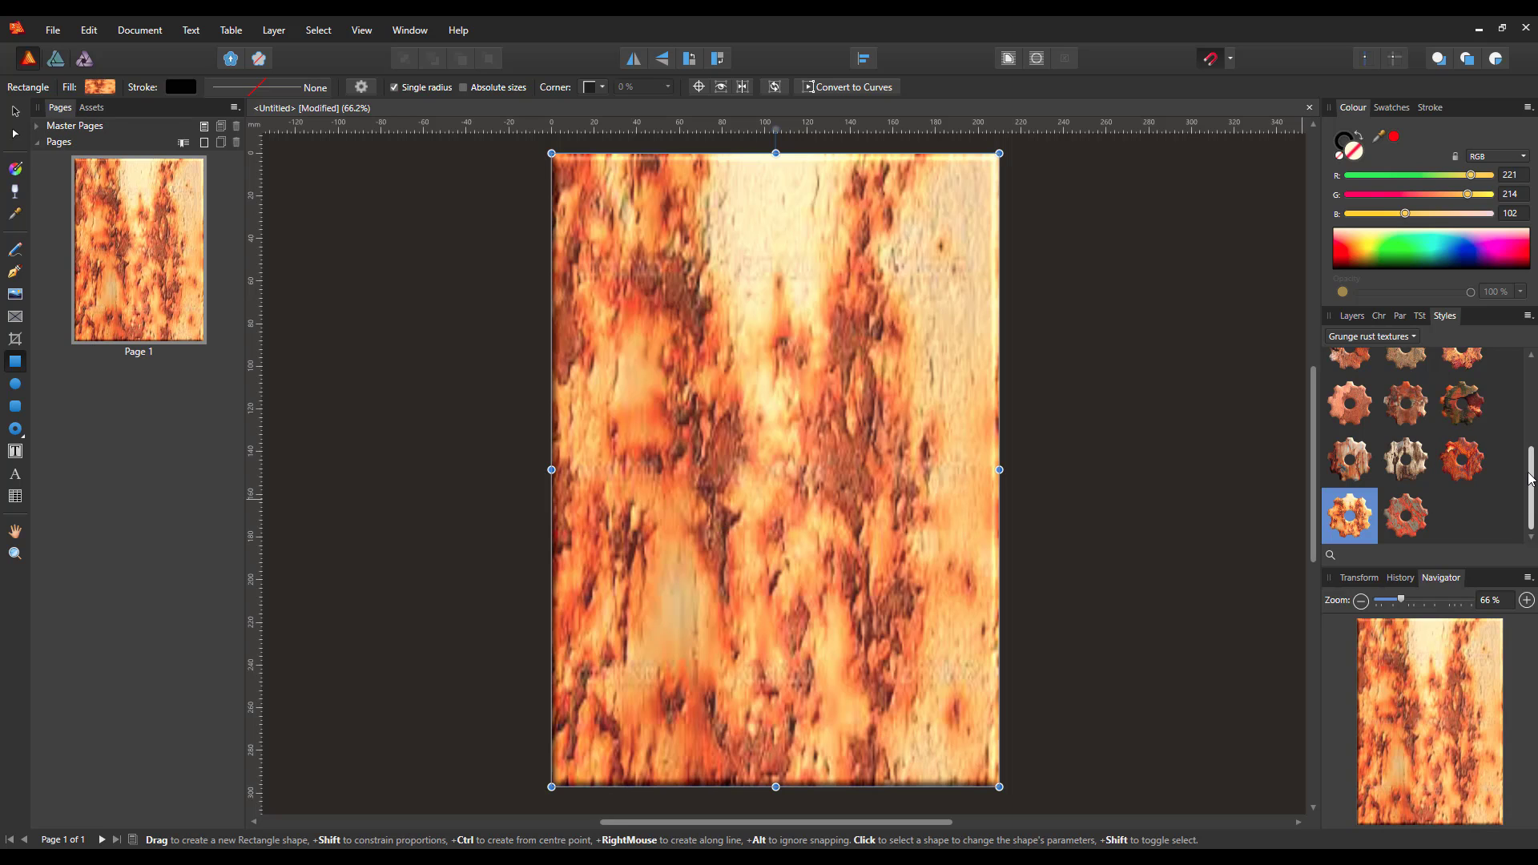
pyautogui.moveTo(1531, 479); pyautogui.dragTo(1533, 377)
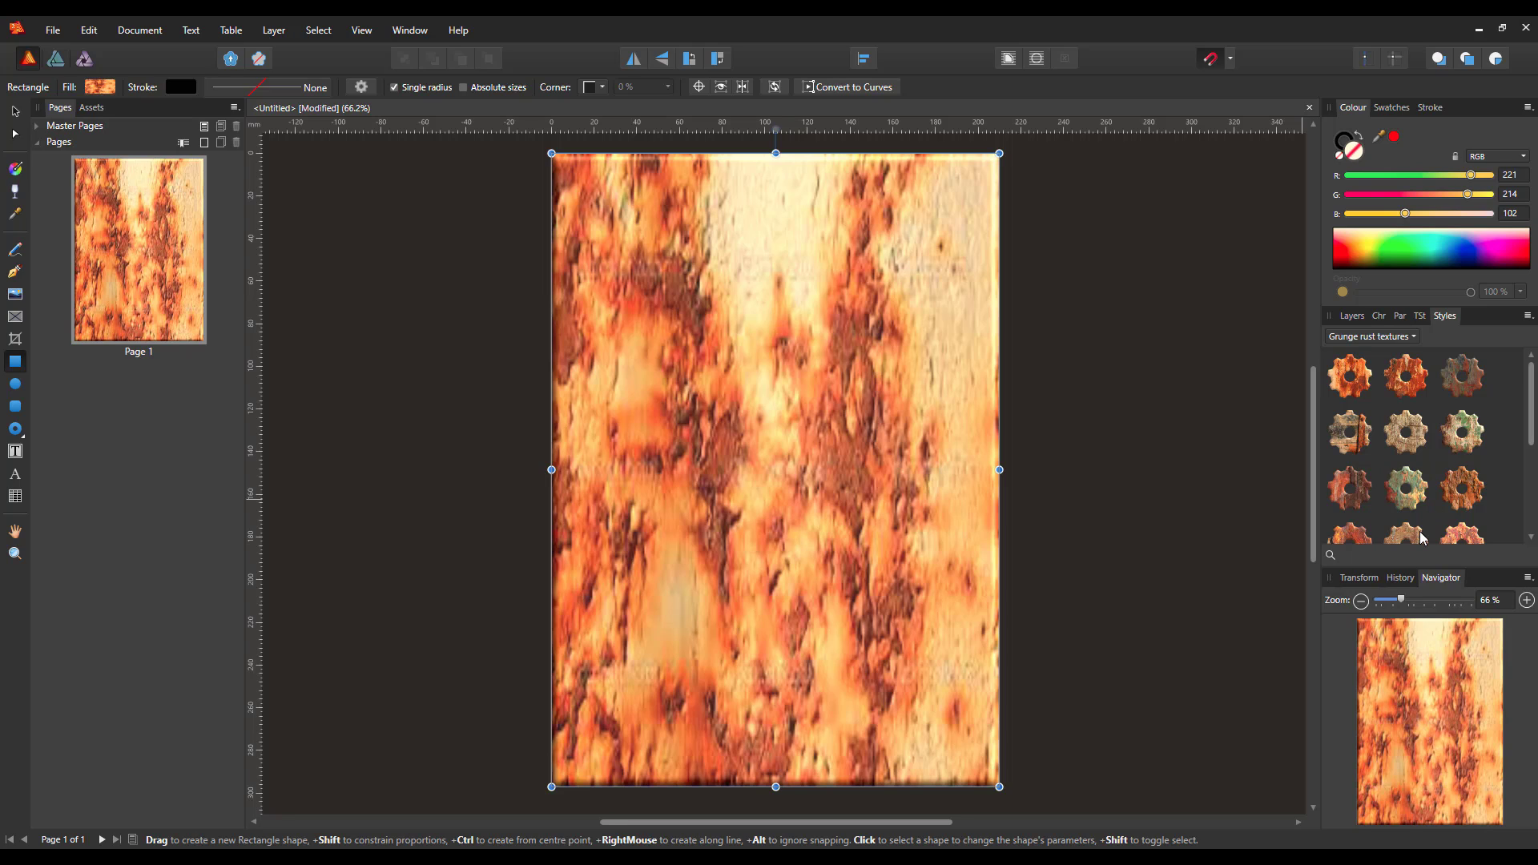
# - Switch back to the Default category and reapply the orange gradient style
pyautogui.click(1414, 337)
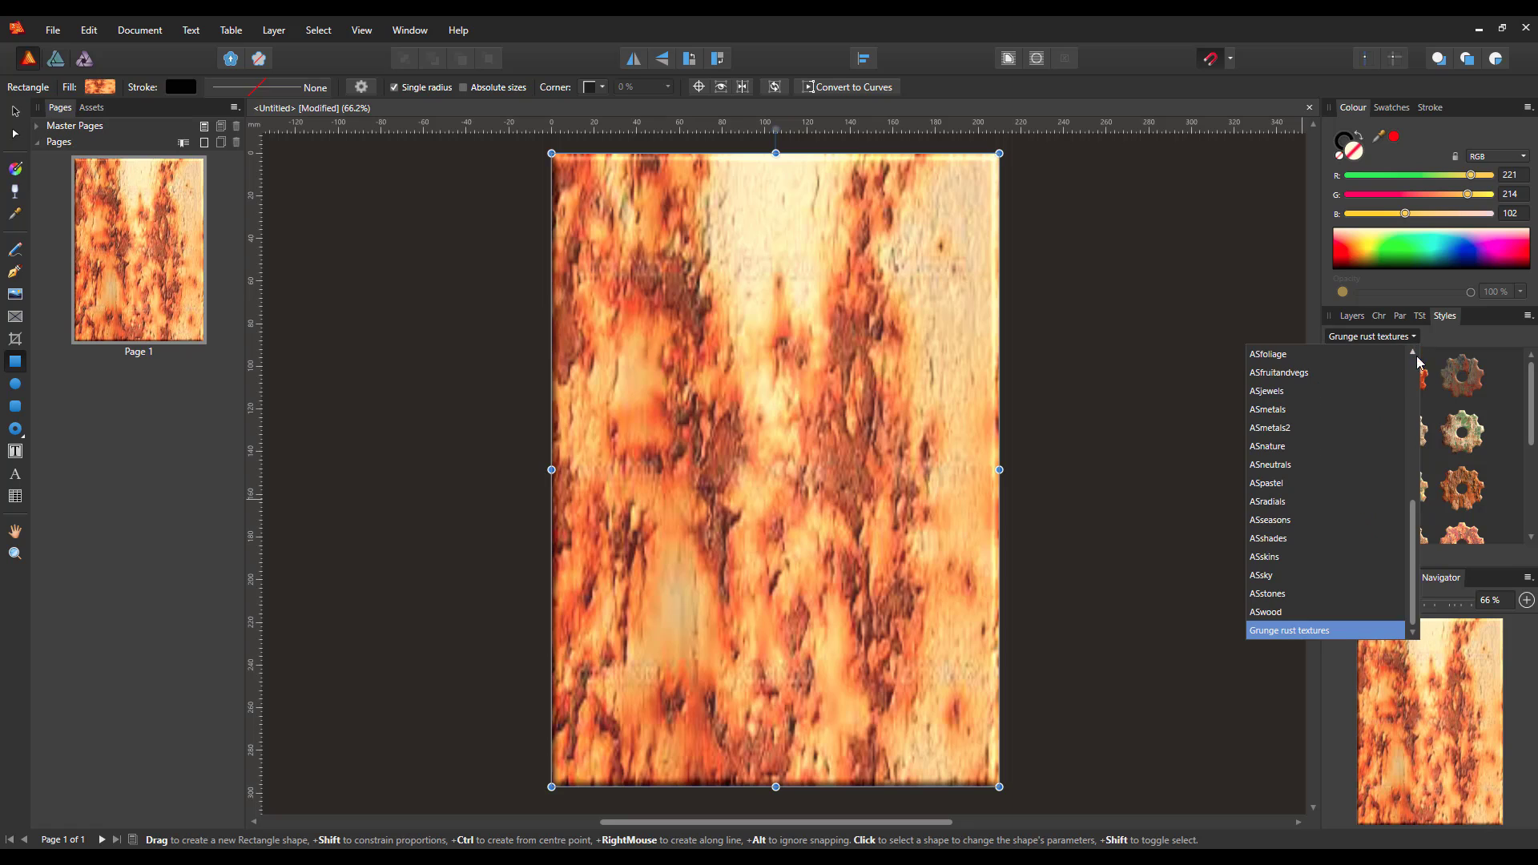
pyautogui.scroll(6, 1414, 368)
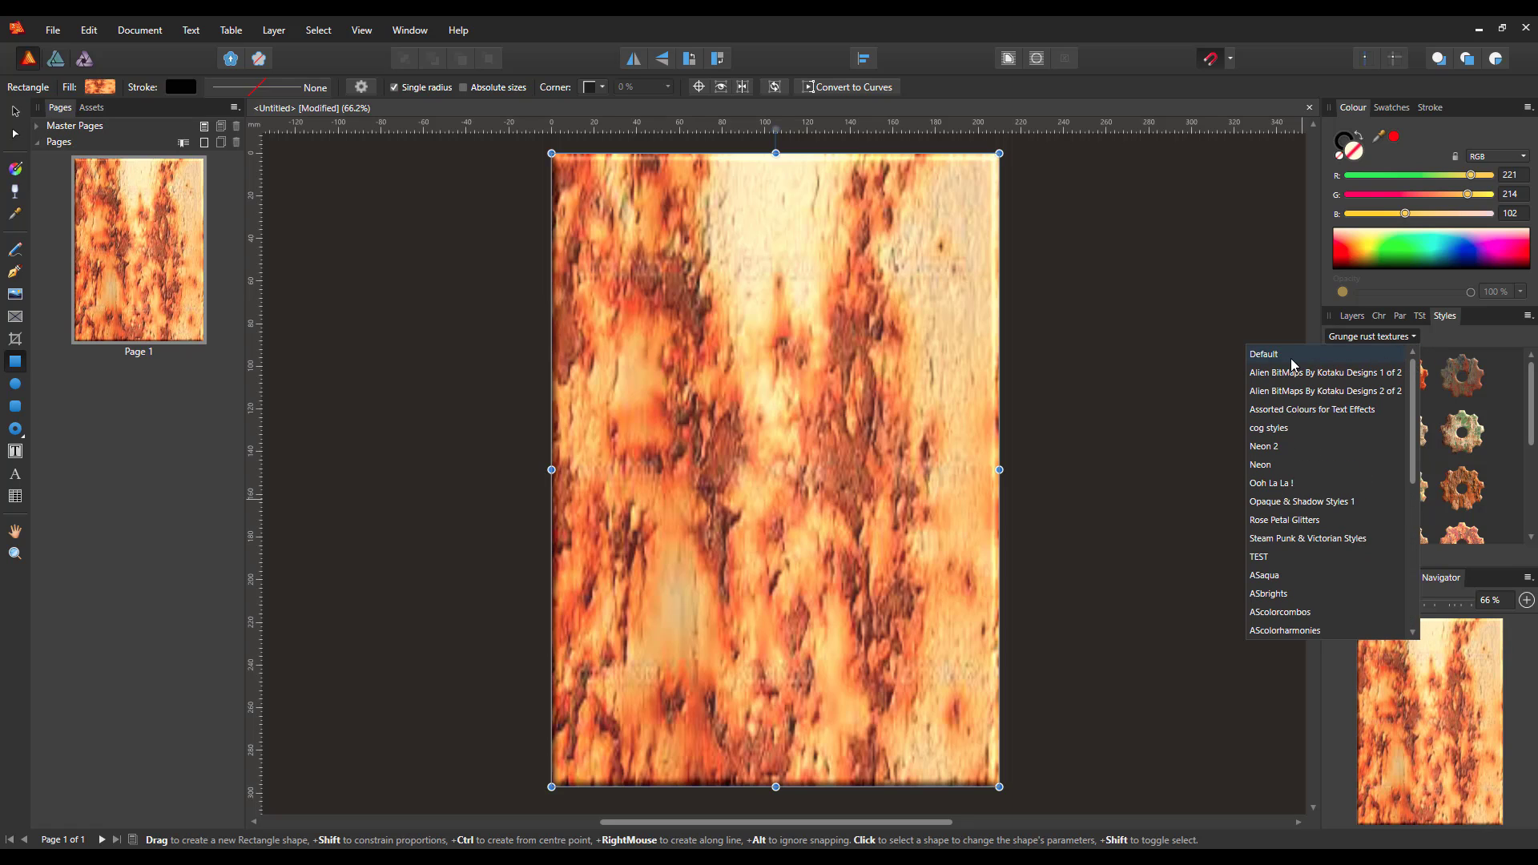
pyautogui.click(1290, 358)
pyautogui.click(1352, 380)
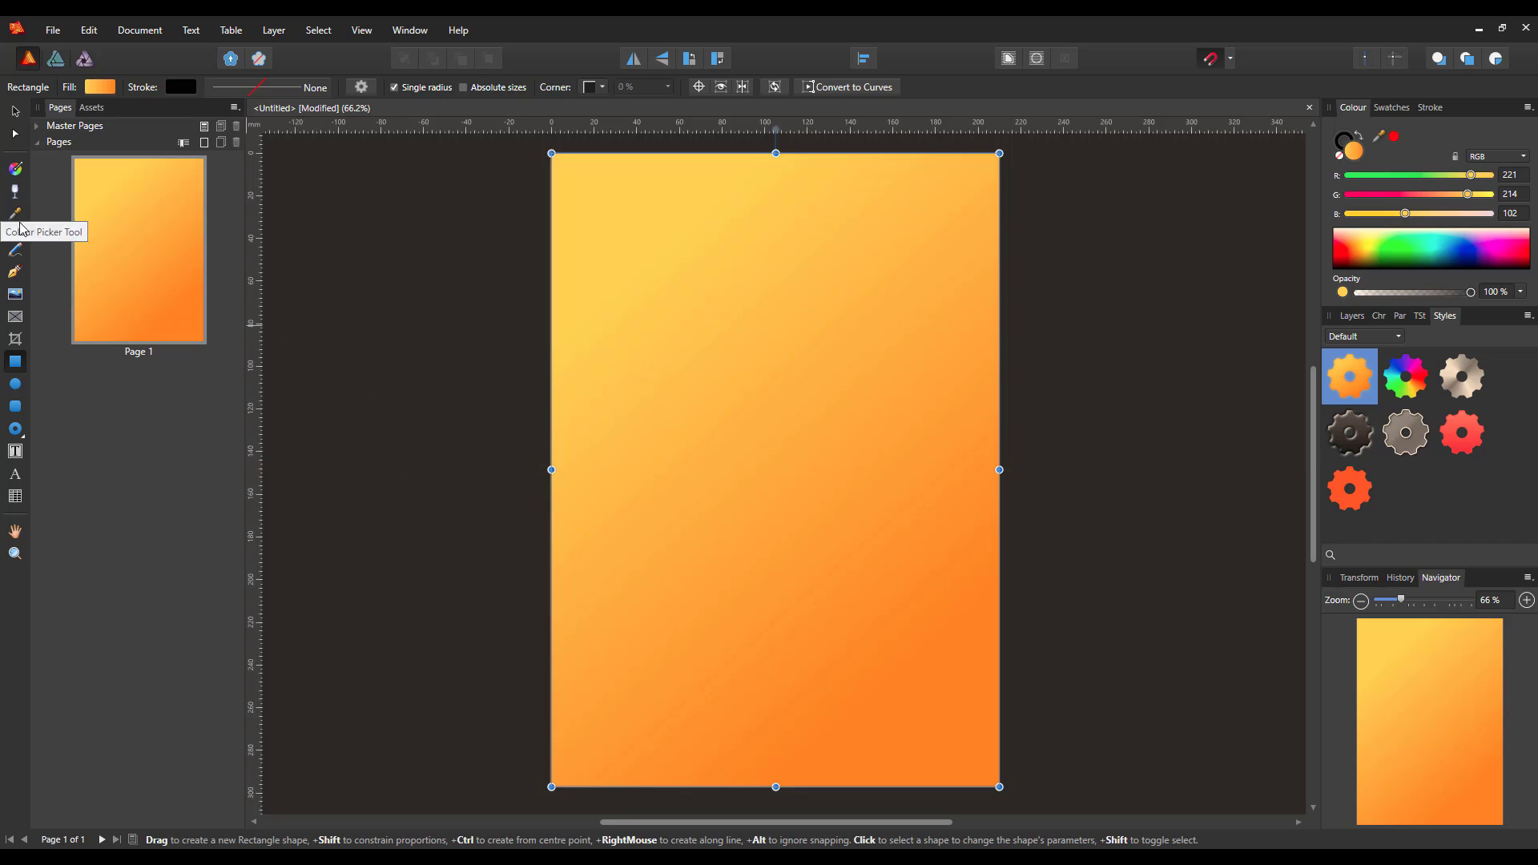
# - Drag a left-to-right linear gradient across the page and make its start stop red
pyautogui.click(15, 170)
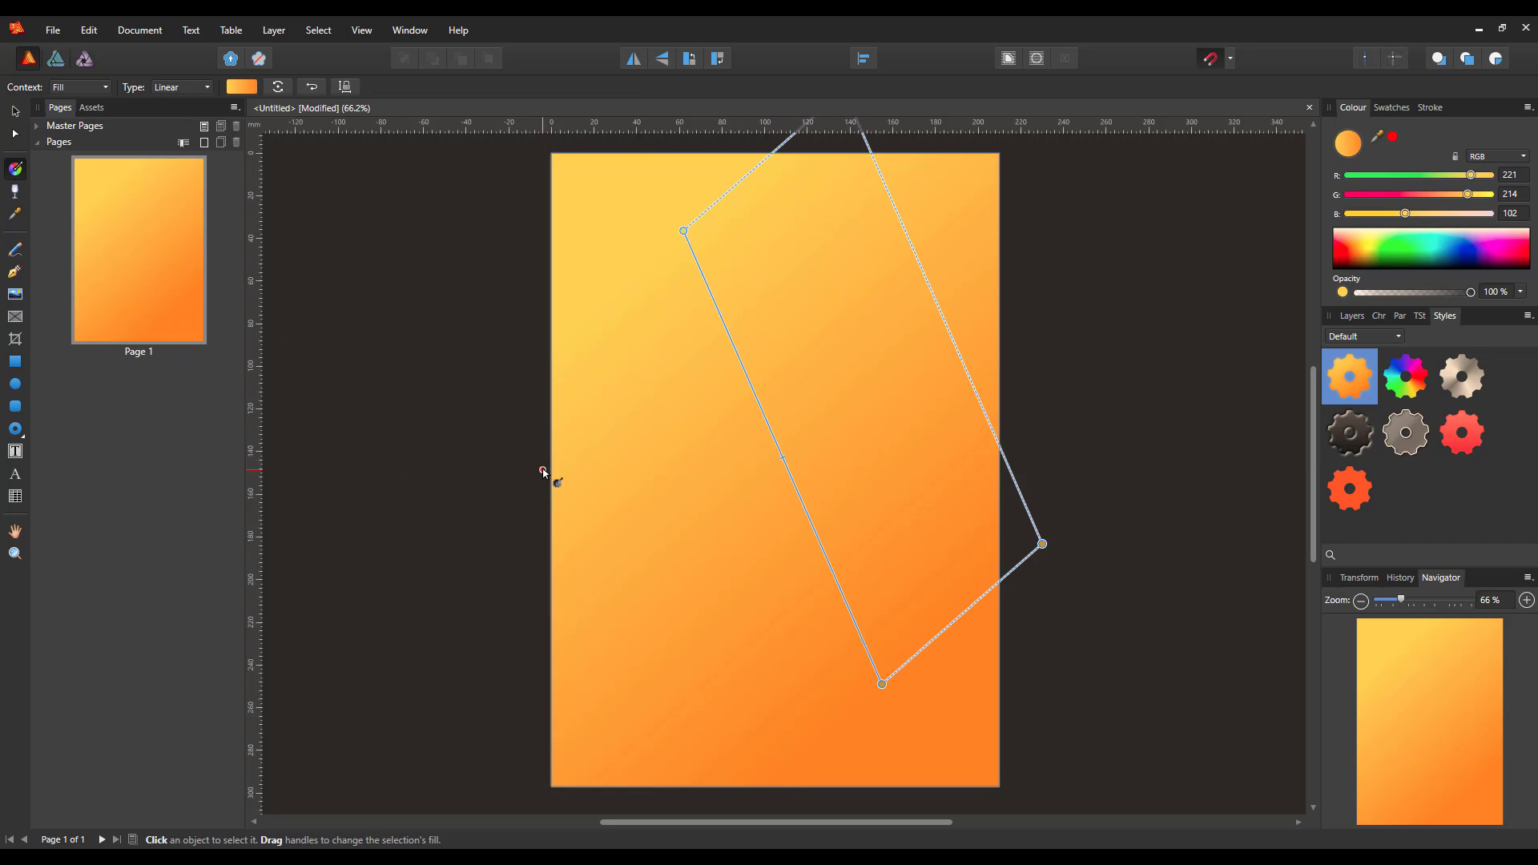
pyautogui.moveTo(544, 471); pyautogui.dragTo(998, 470)
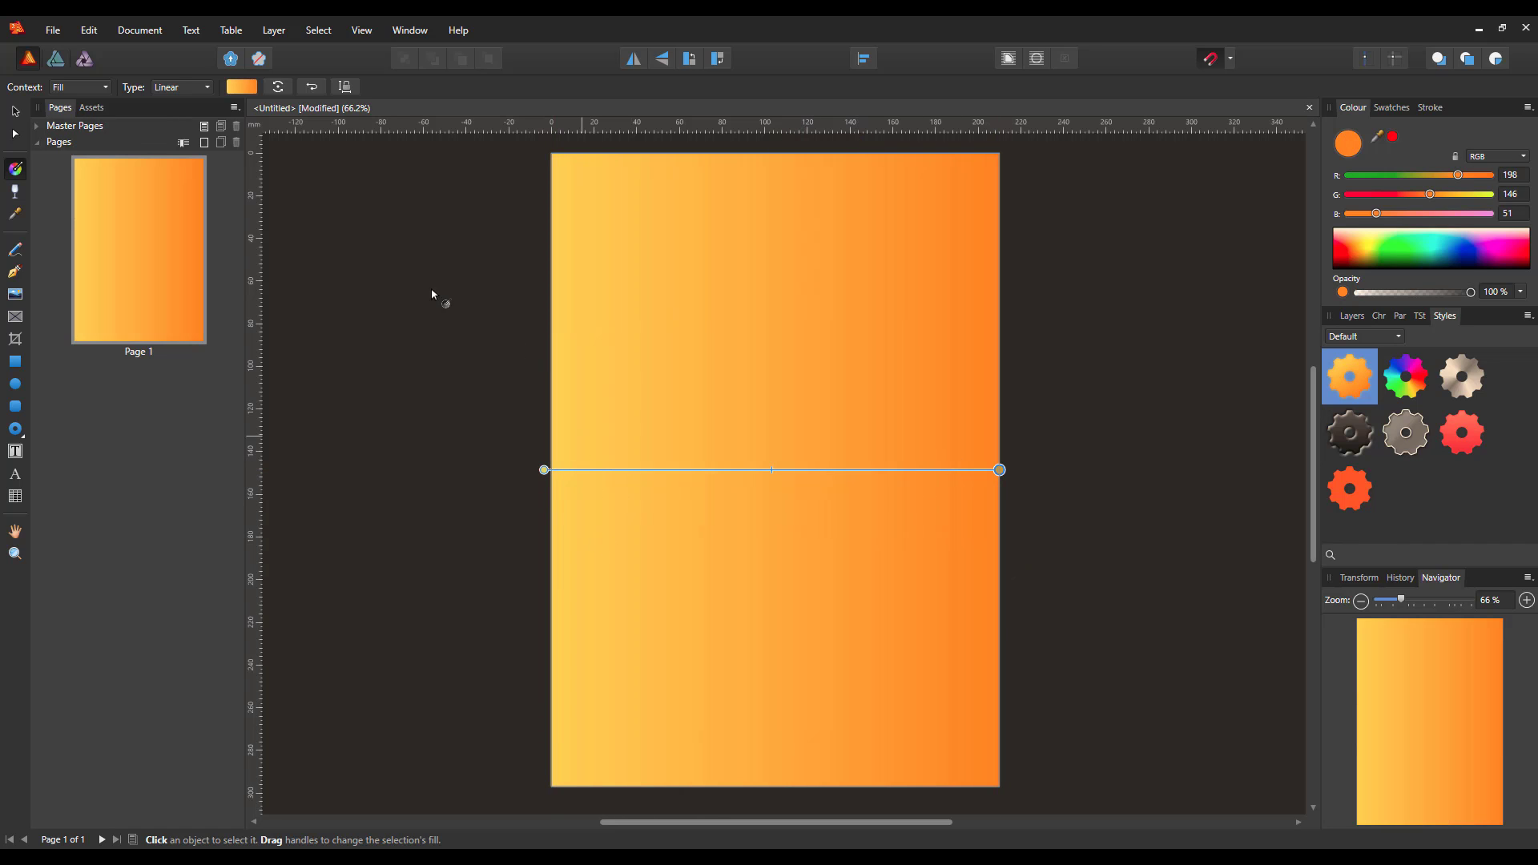
pyautogui.click(244, 89)
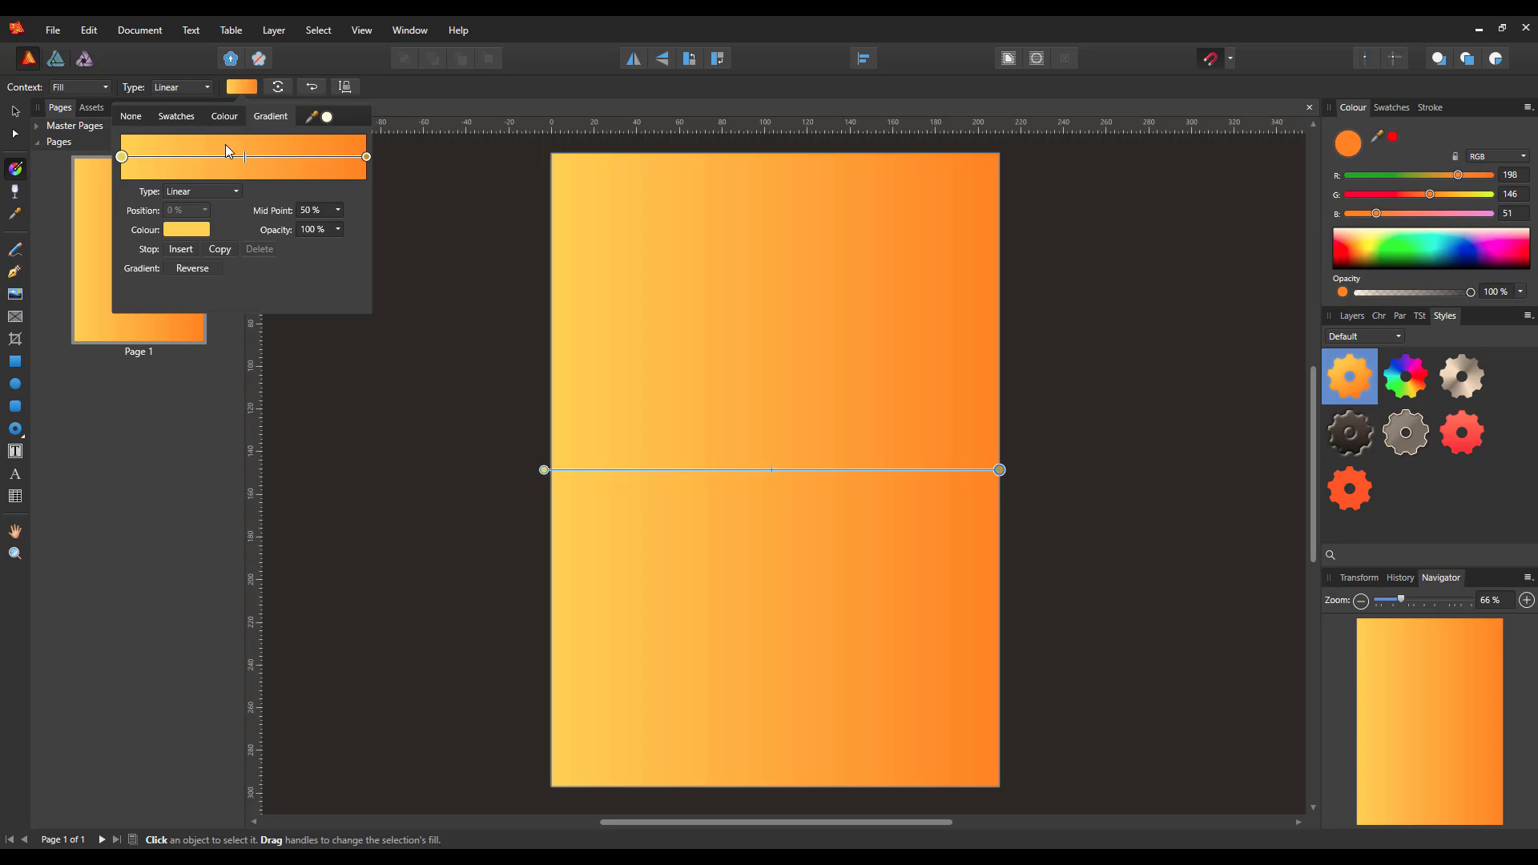
pyautogui.click(178, 231)
pyautogui.click(102, 368)
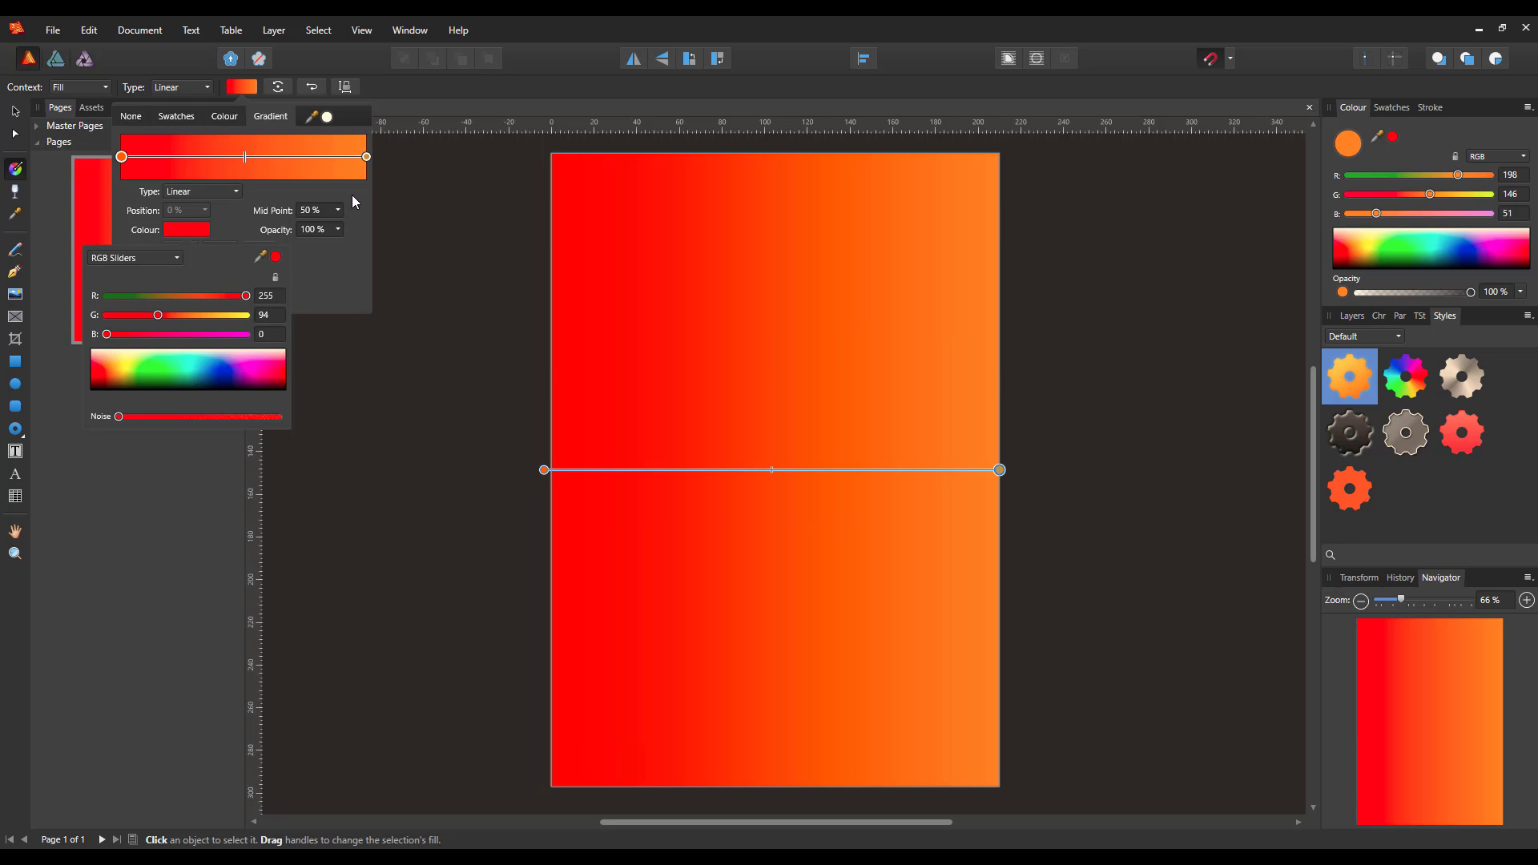
pyautogui.click(353, 193)
# - Make the gradient's end stop blue
pyautogui.click(366, 157)
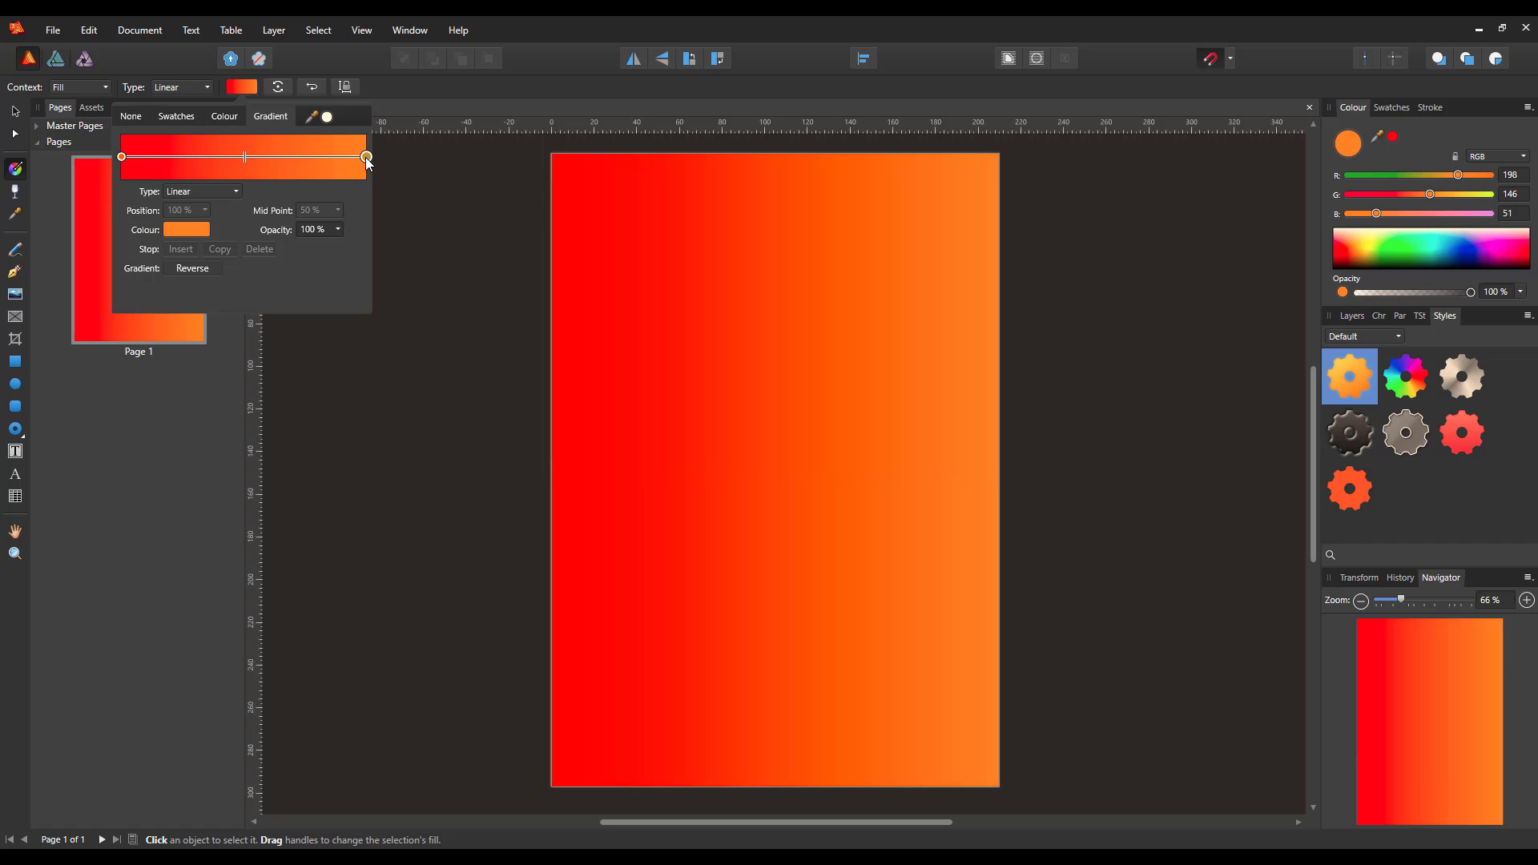
pyautogui.click(198, 232)
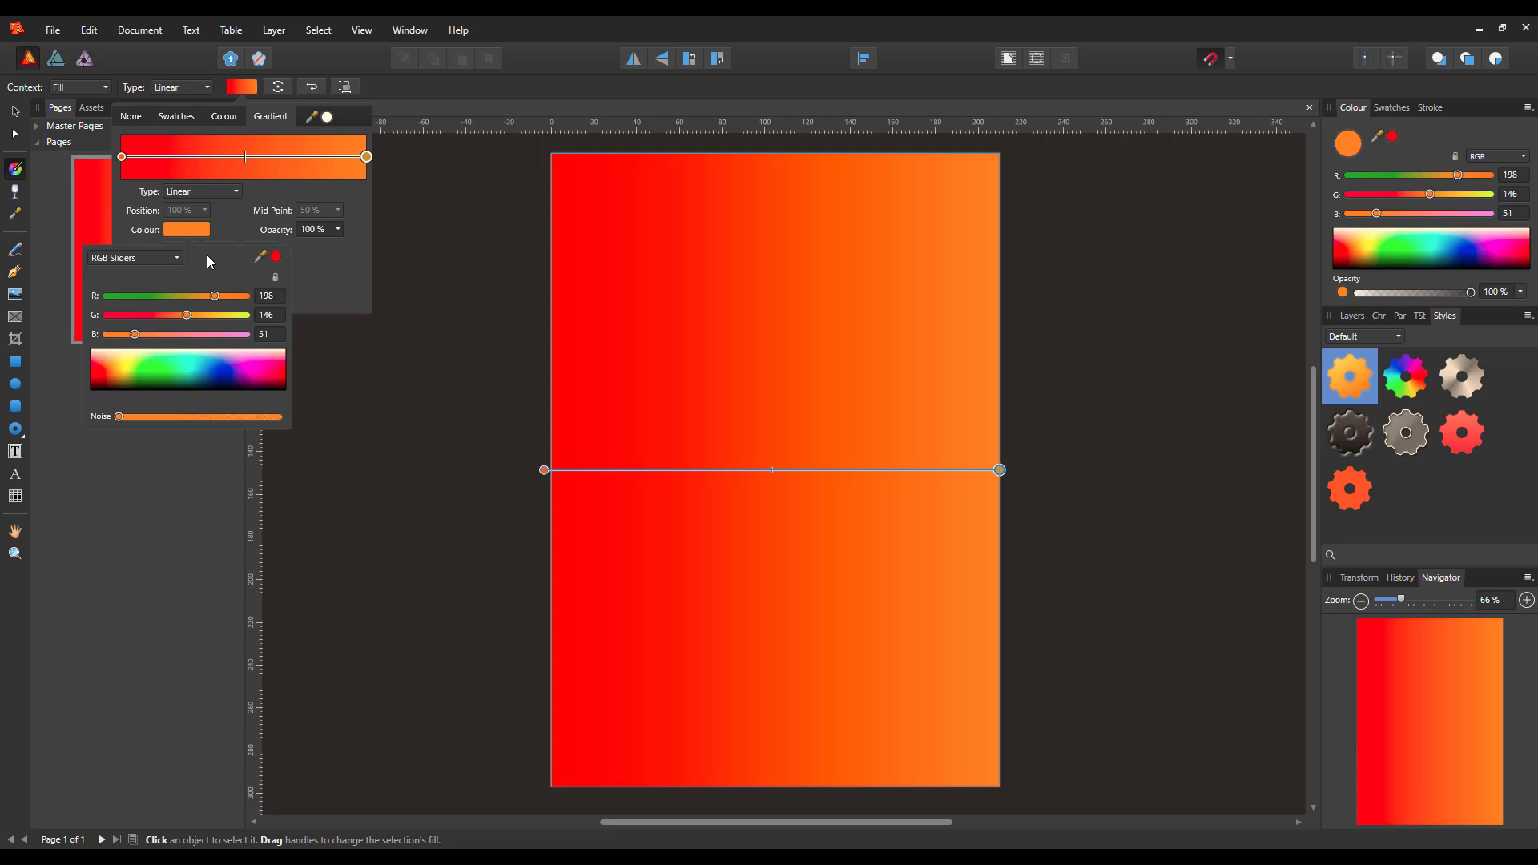
pyautogui.click(219, 362)
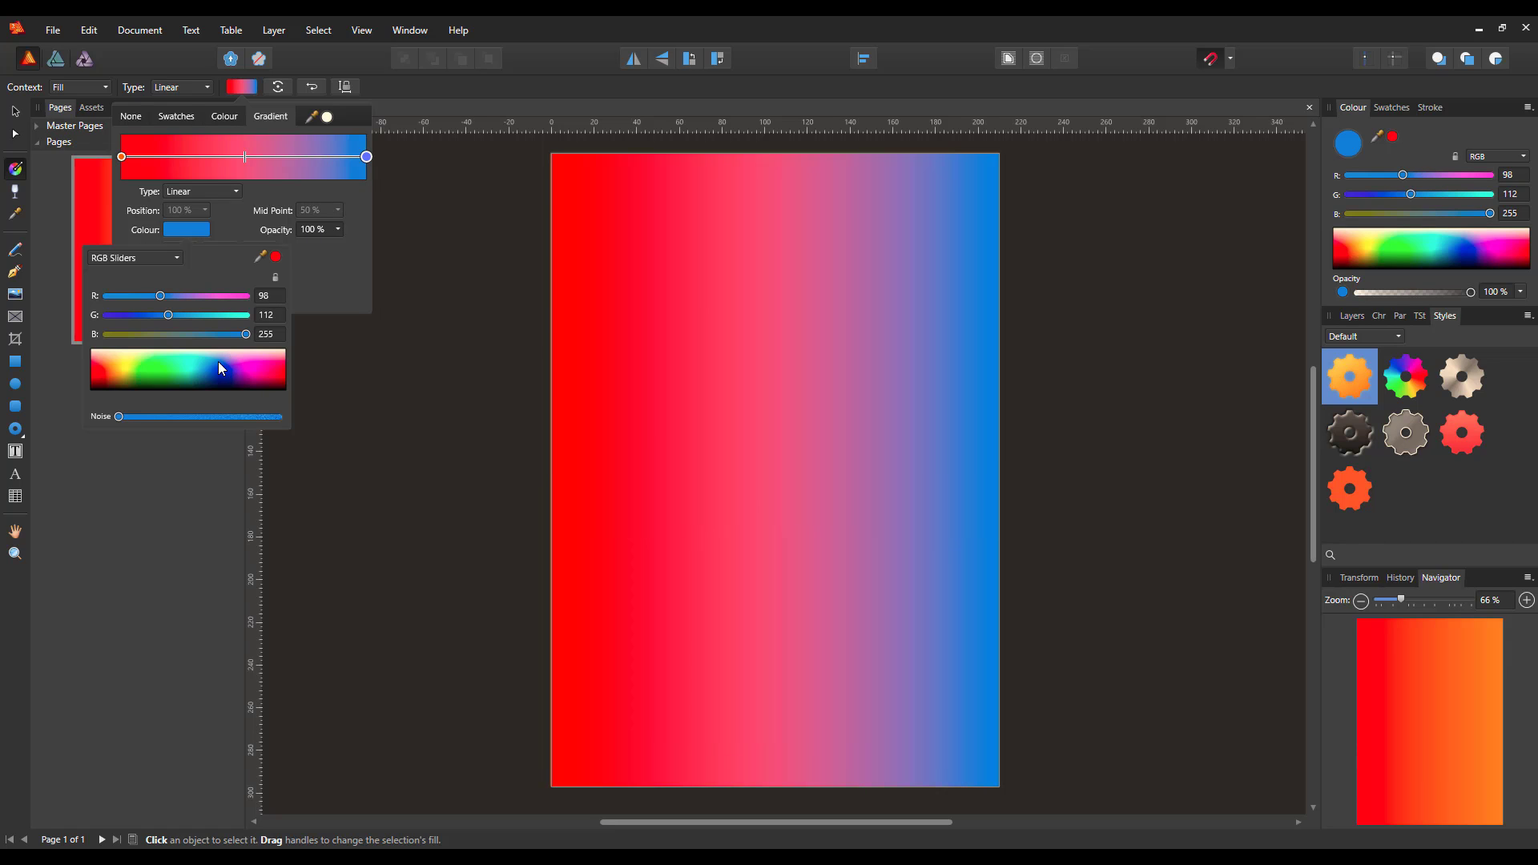
pyautogui.click(322, 271)
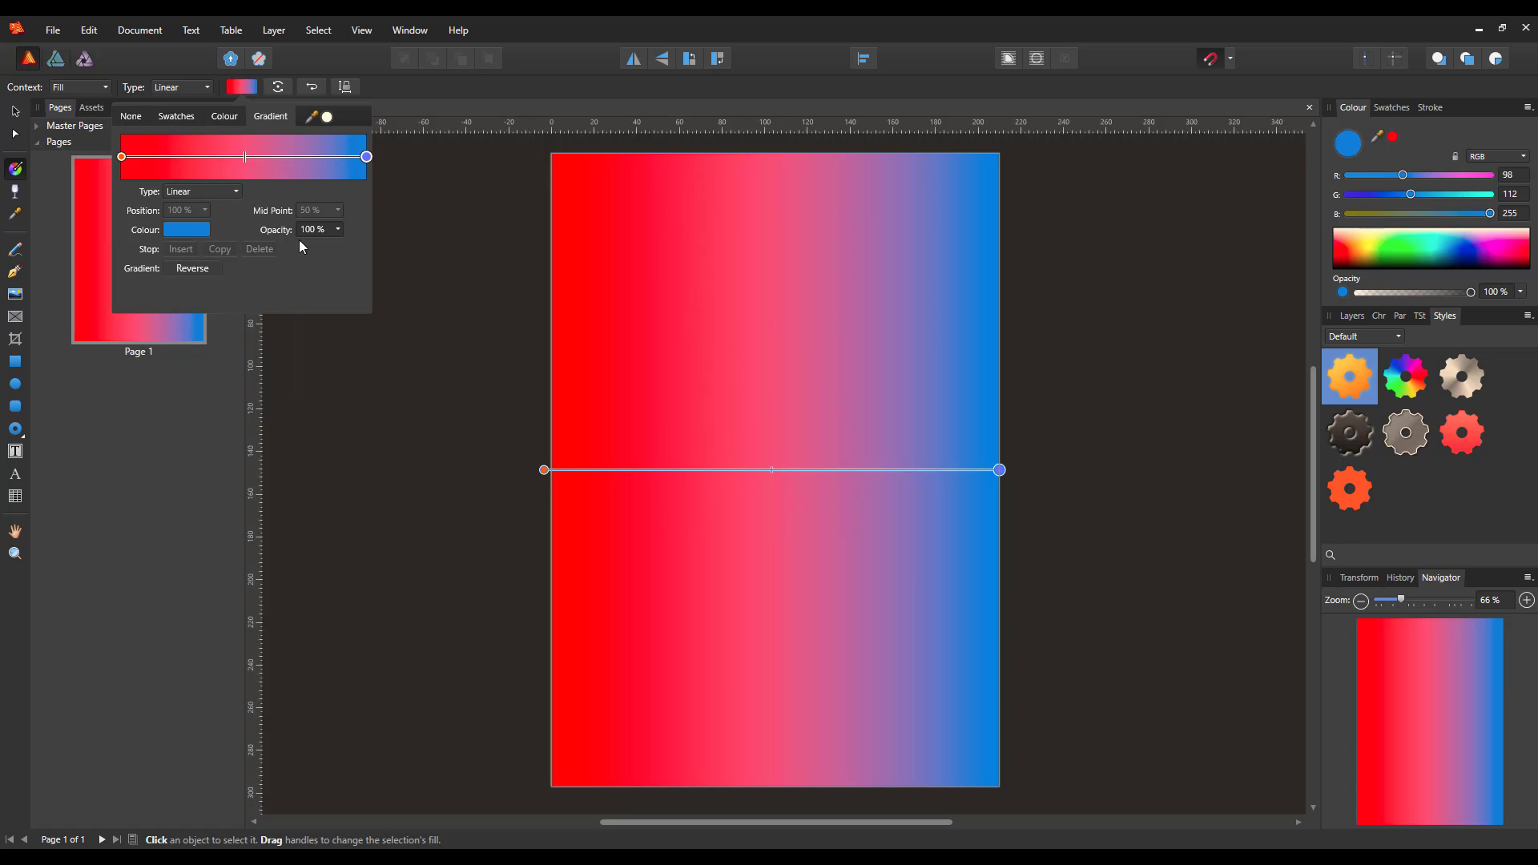
# - Add a yellow stop in the middle of the red-to-blue gradient
pyautogui.click(246, 156)
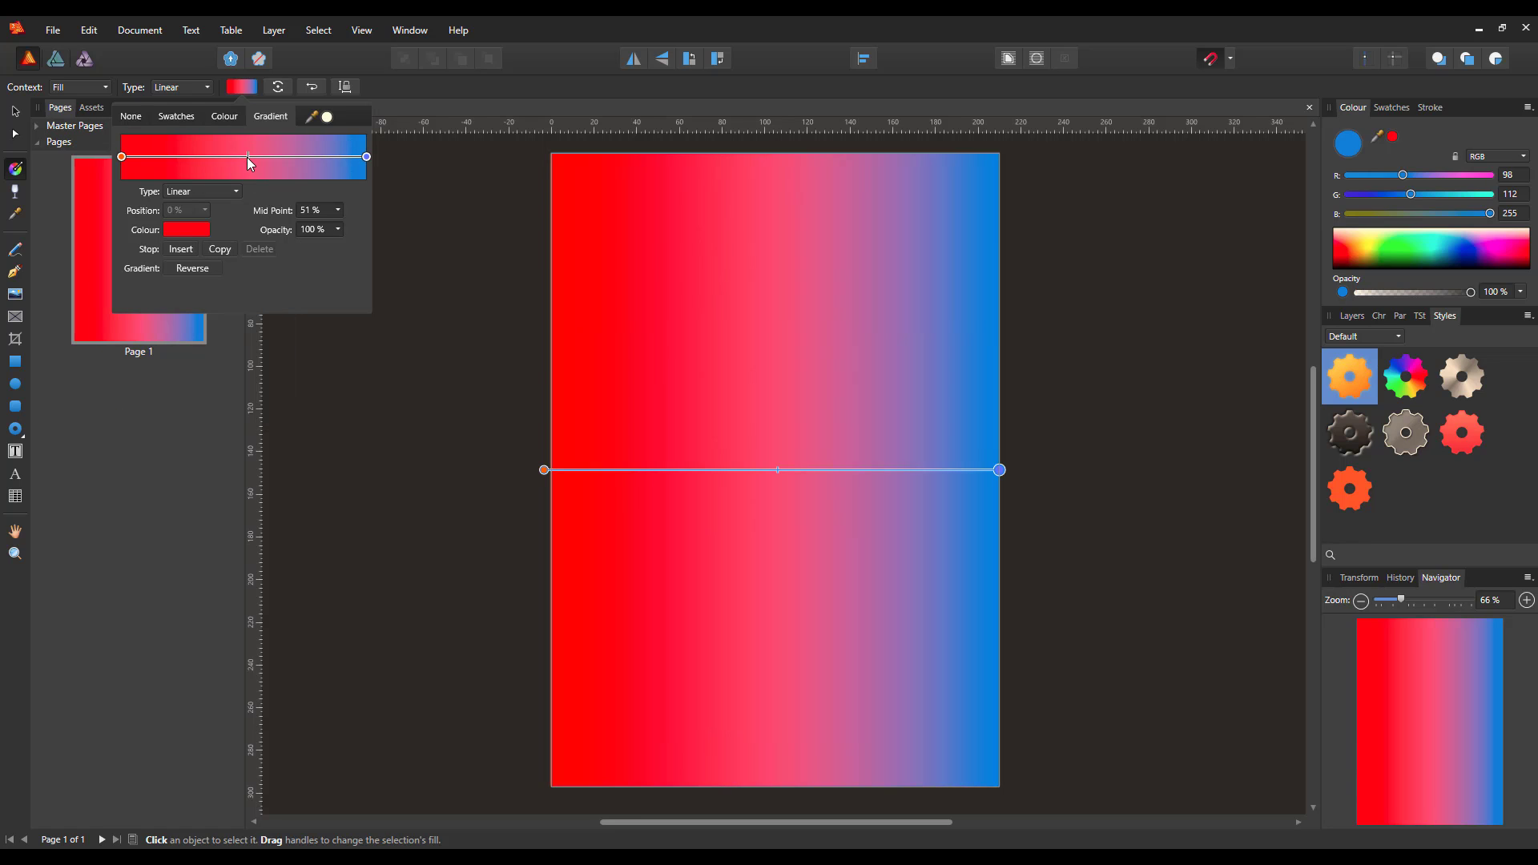
pyautogui.click(191, 249)
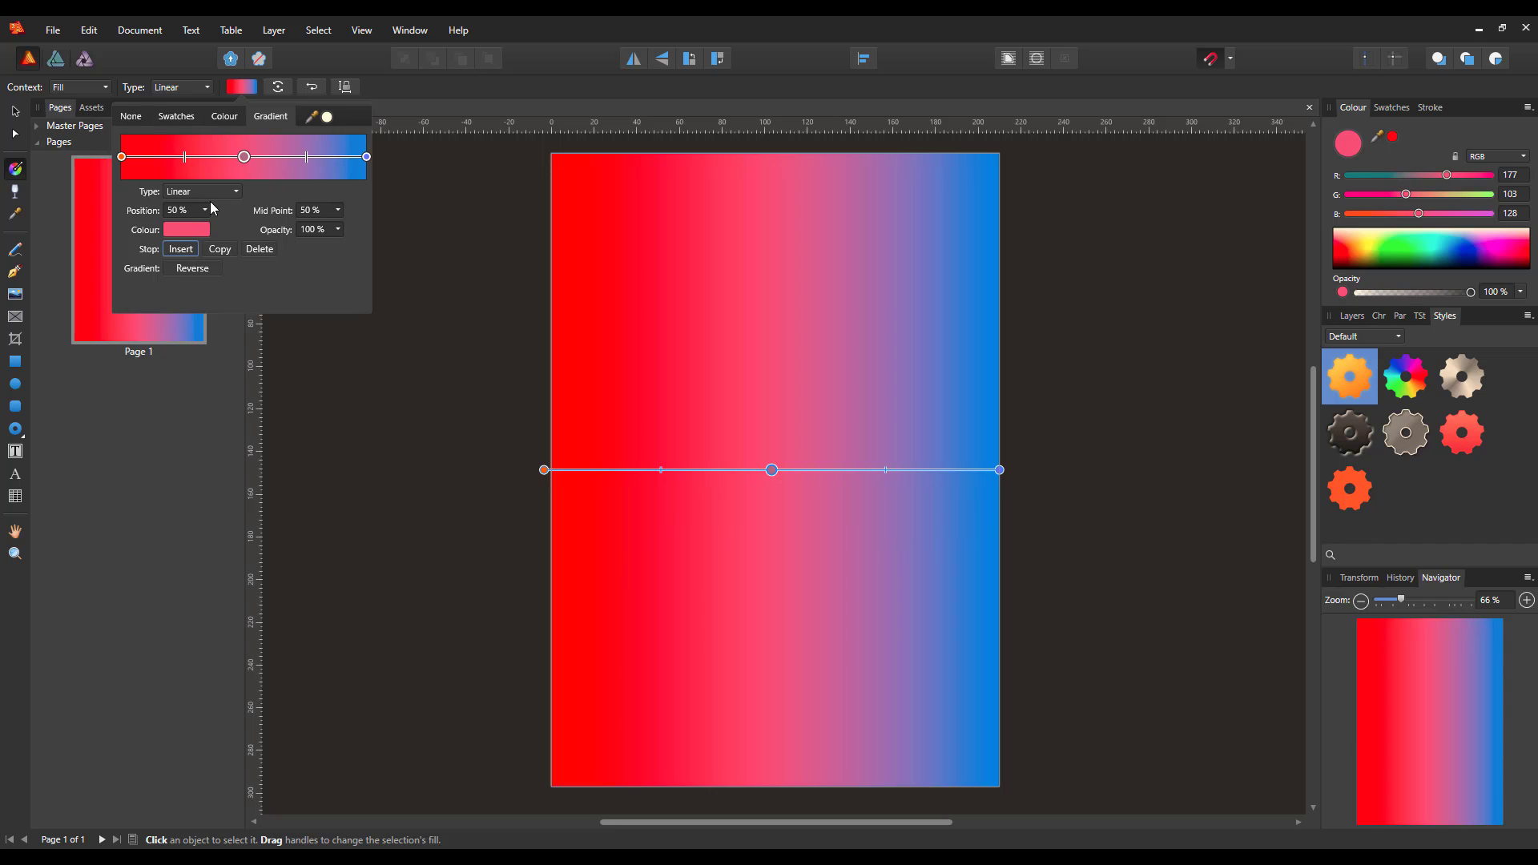
pyautogui.click(189, 229)
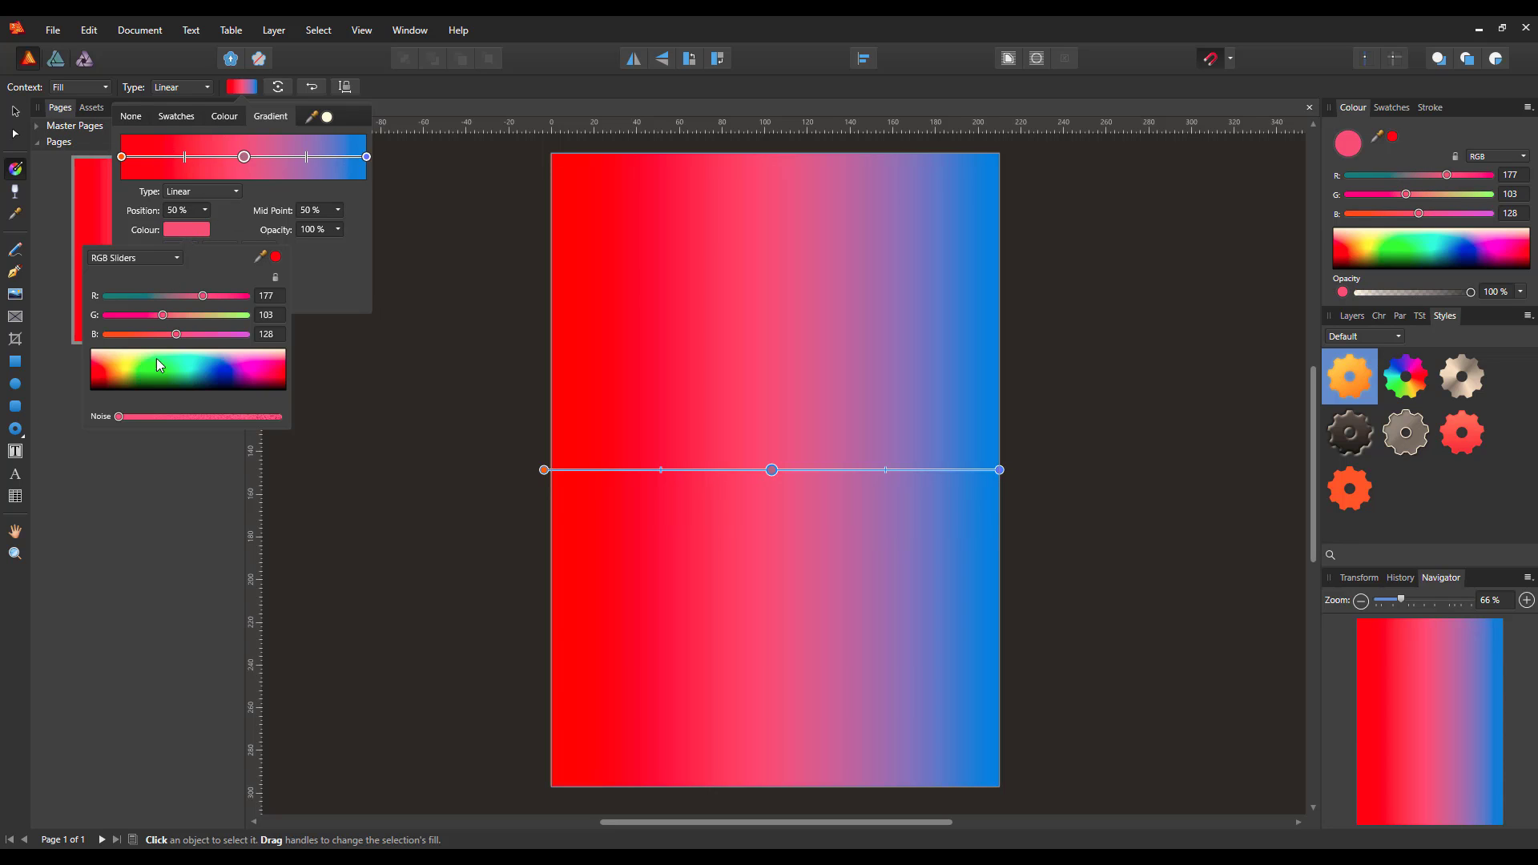
pyautogui.click(125, 368)
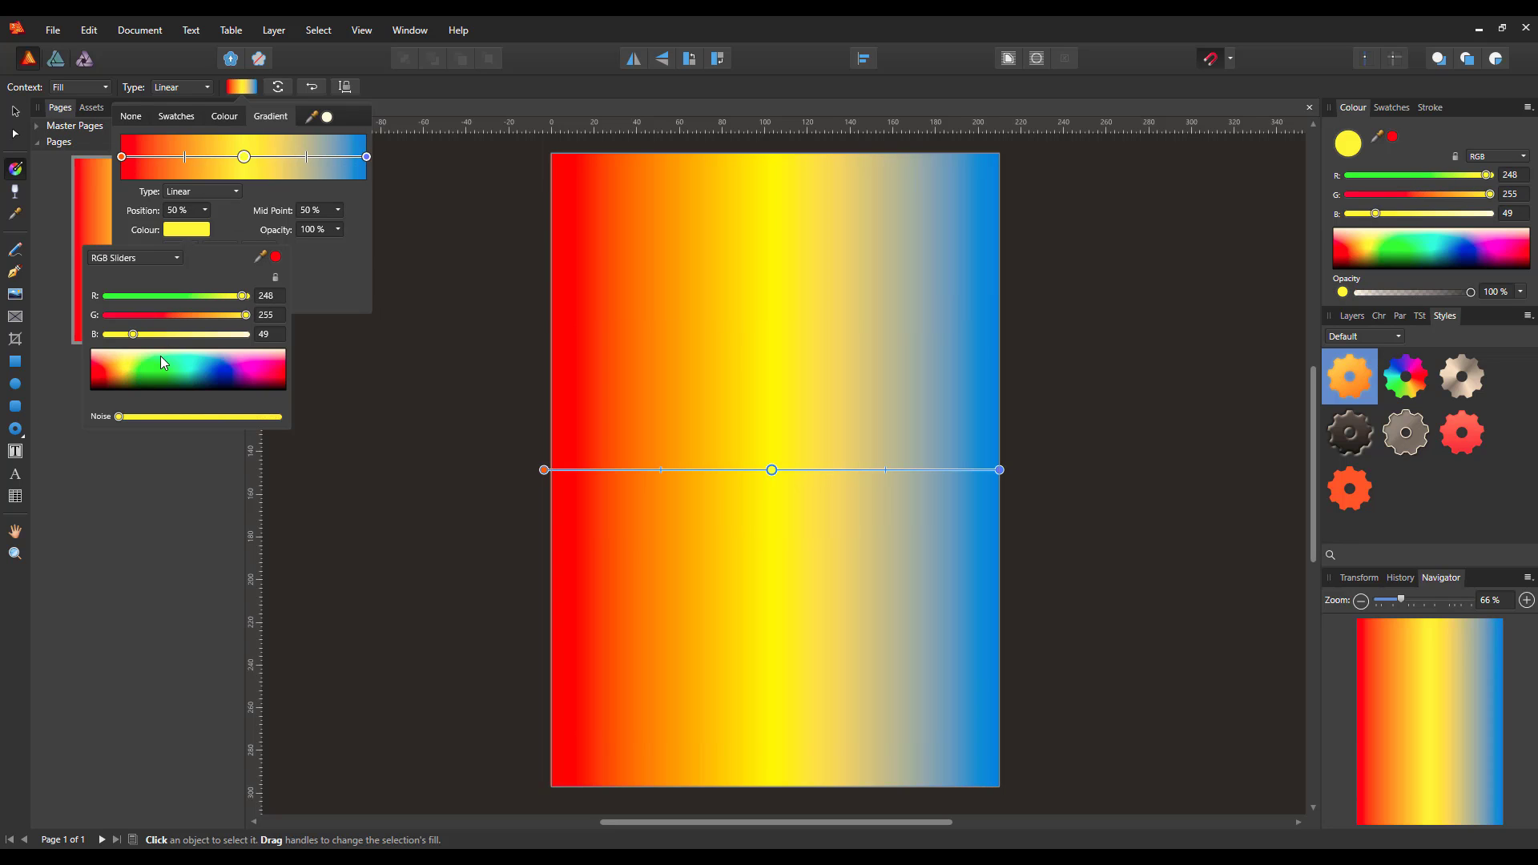
pyautogui.click(311, 273)
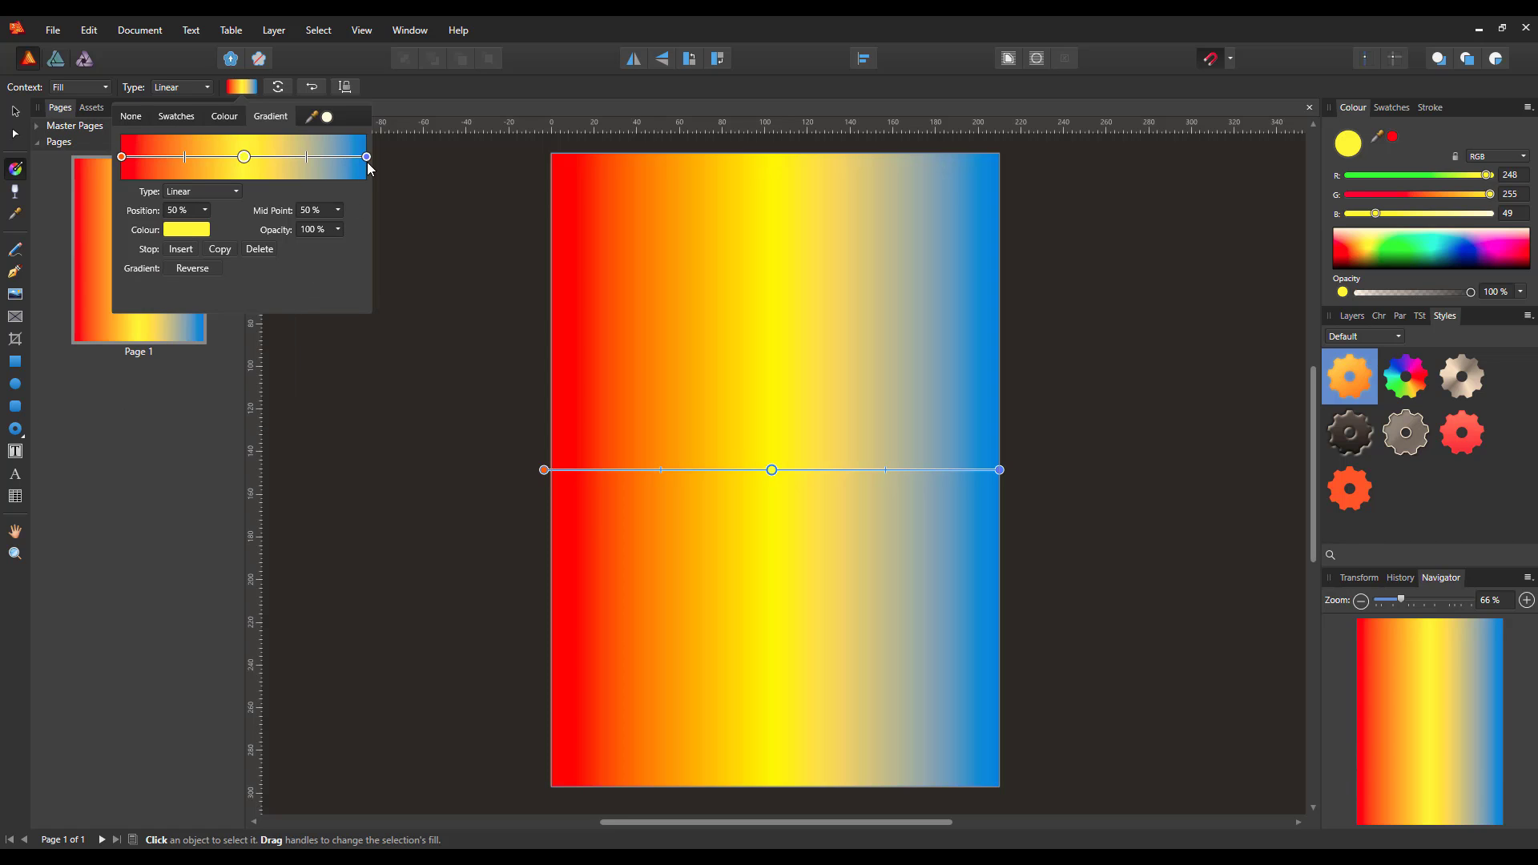
pyautogui.click(387, 108)
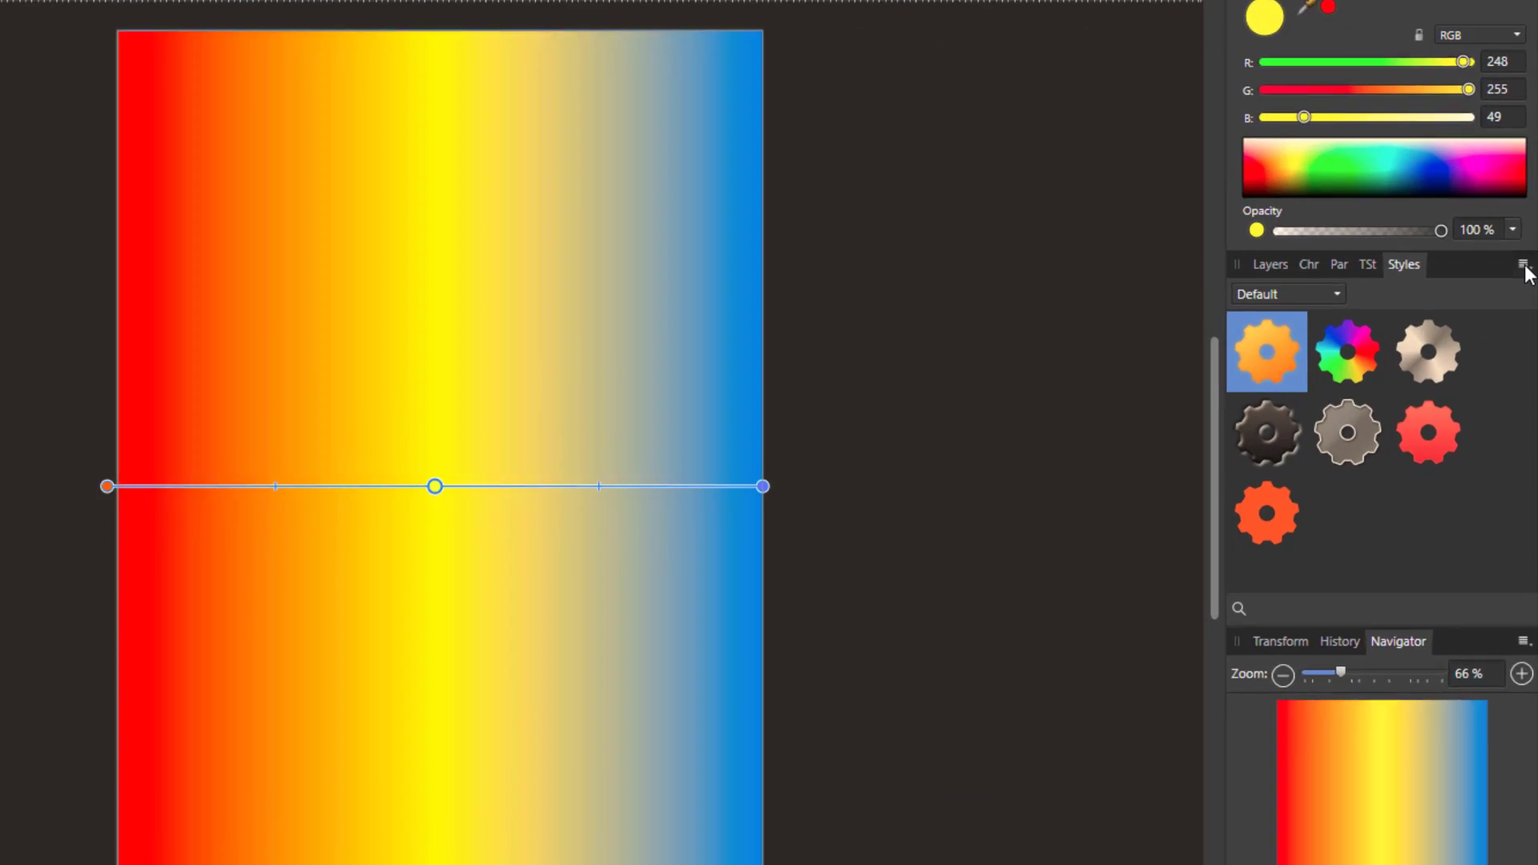
# - Use Create Style on the gradient rectangle to save its red-yellow-blue fill as a Default style
pyautogui.click(1528, 317)
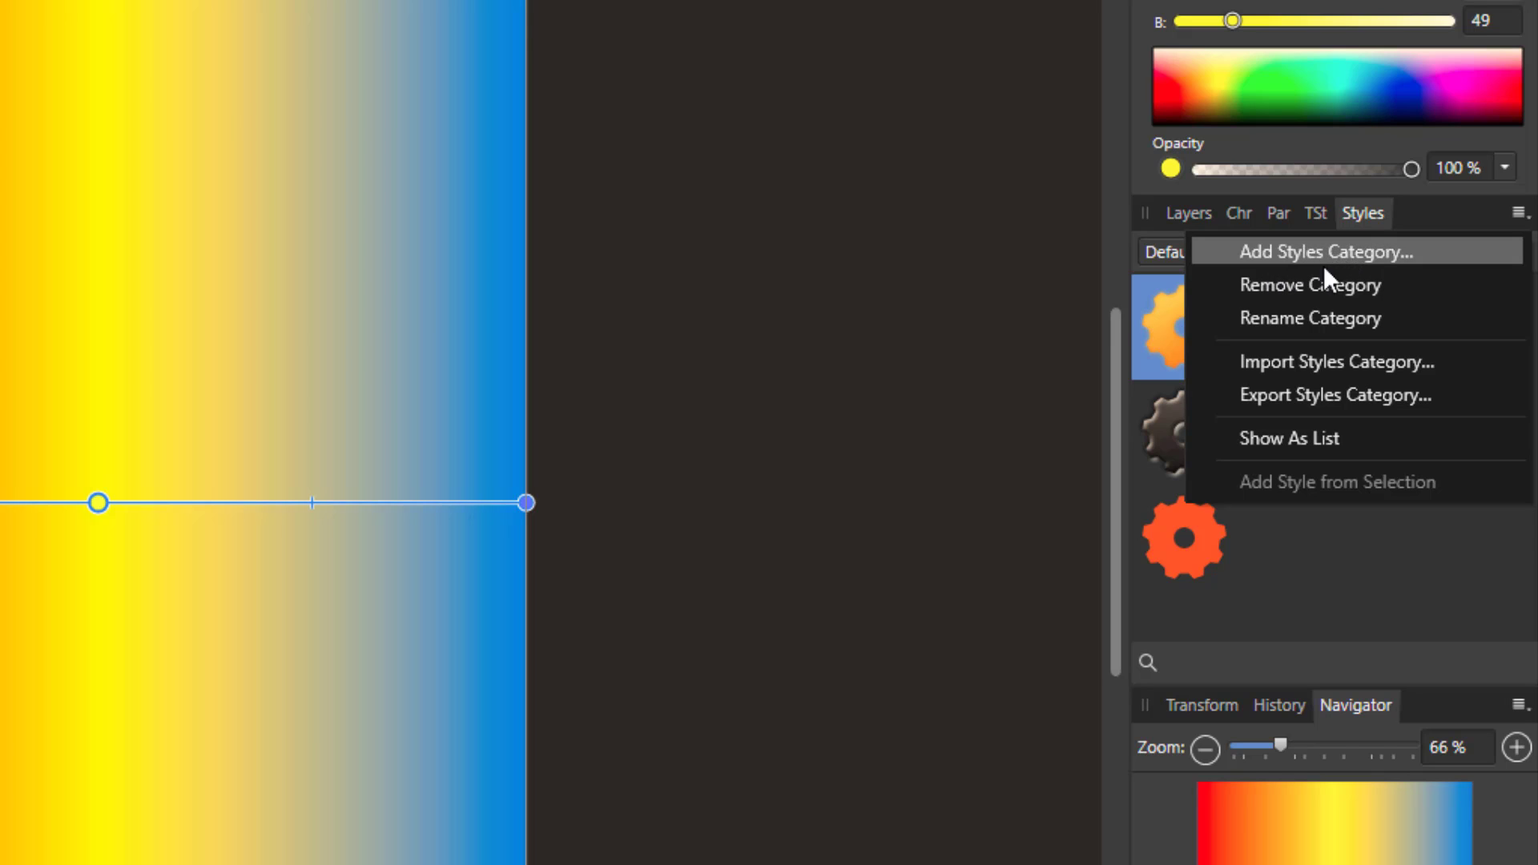
pyautogui.click(1382, 569)
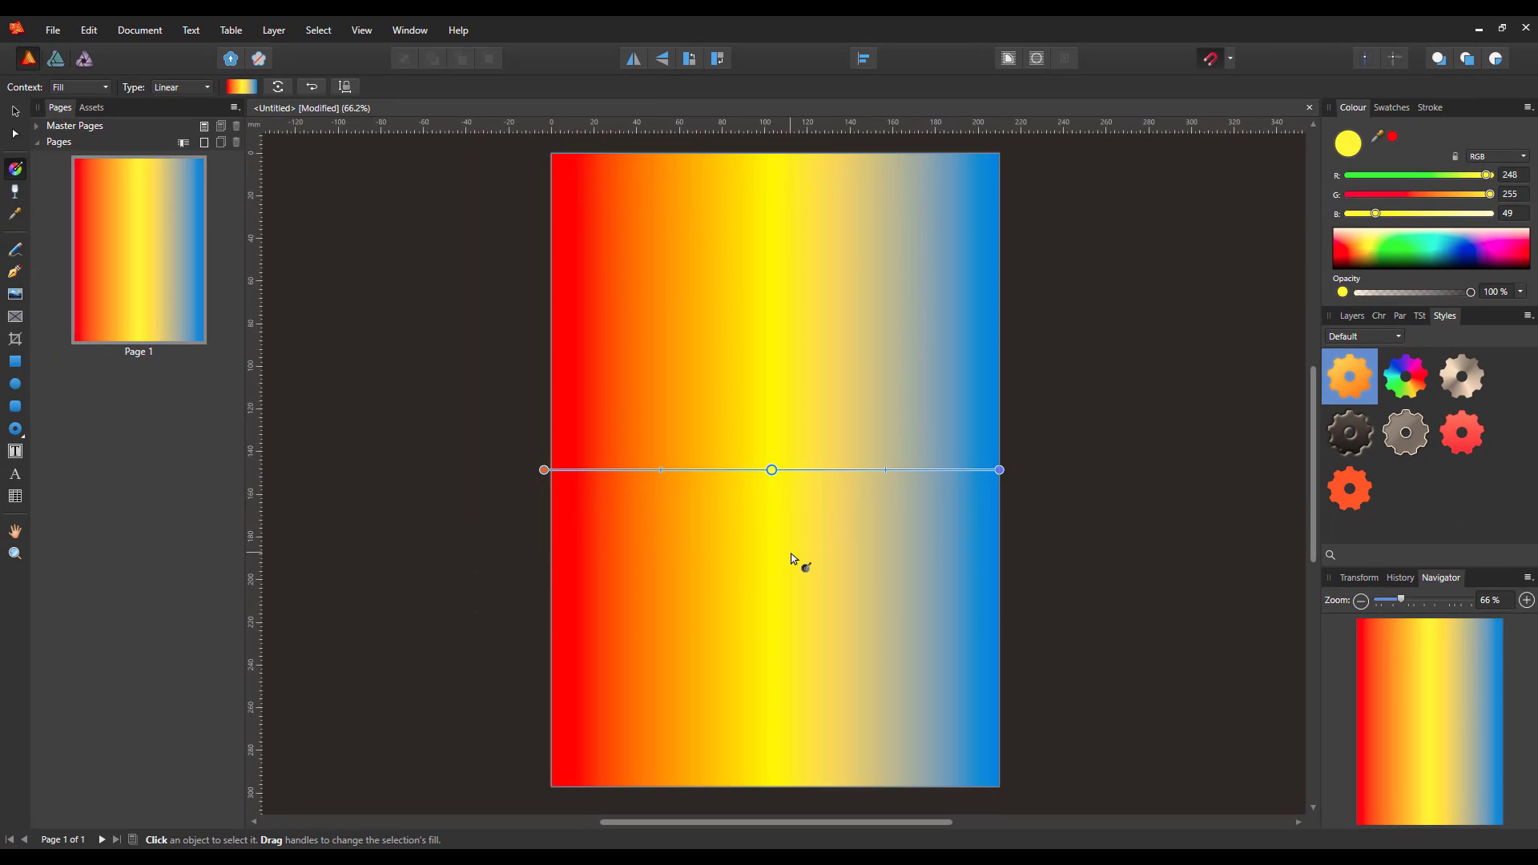
pyautogui.rightClick(225, 644)
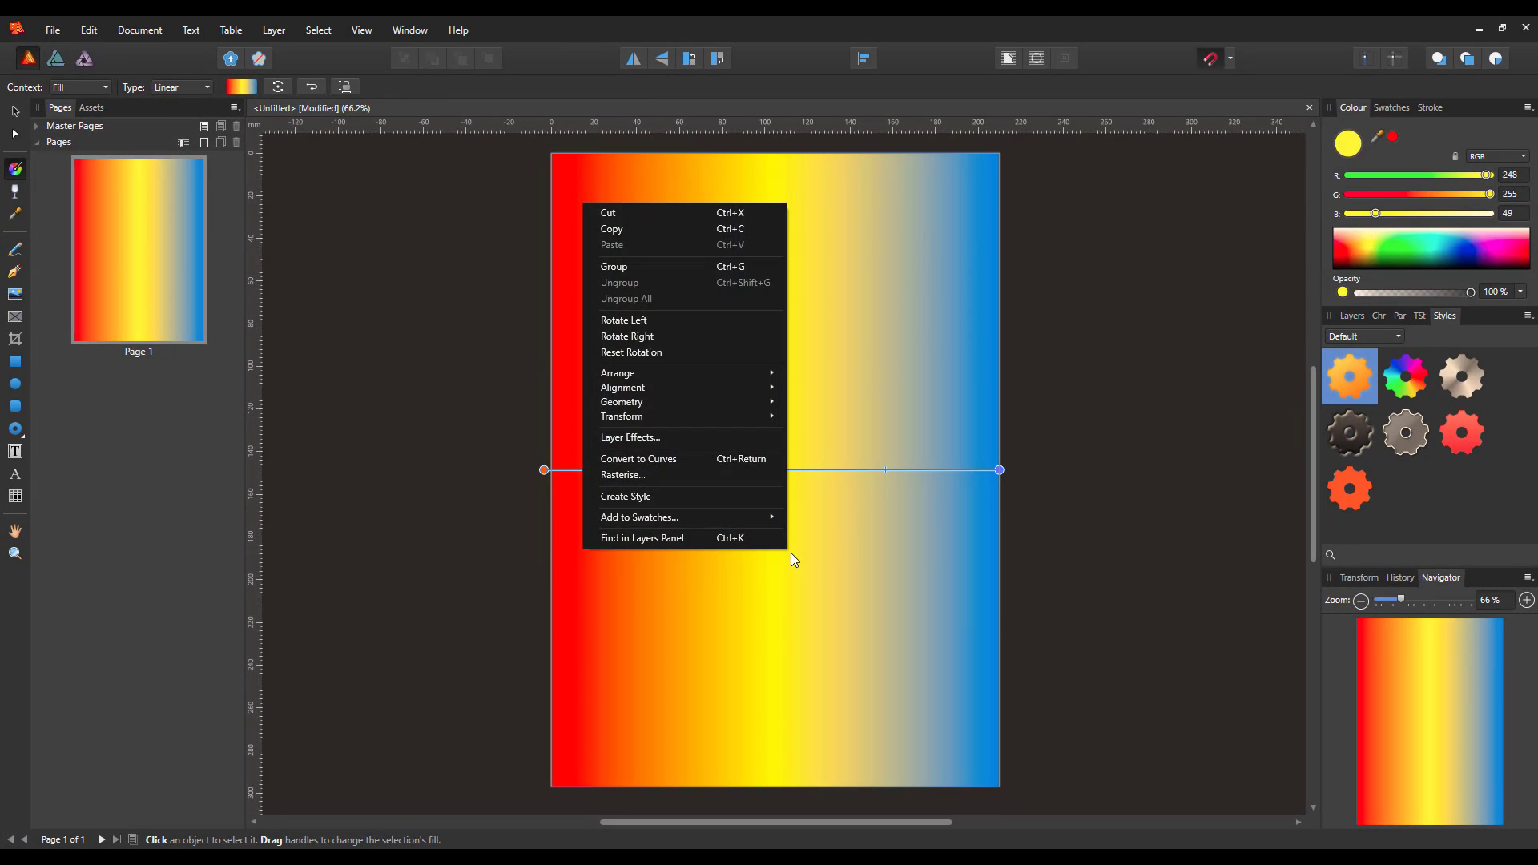
pyautogui.click(647, 499)
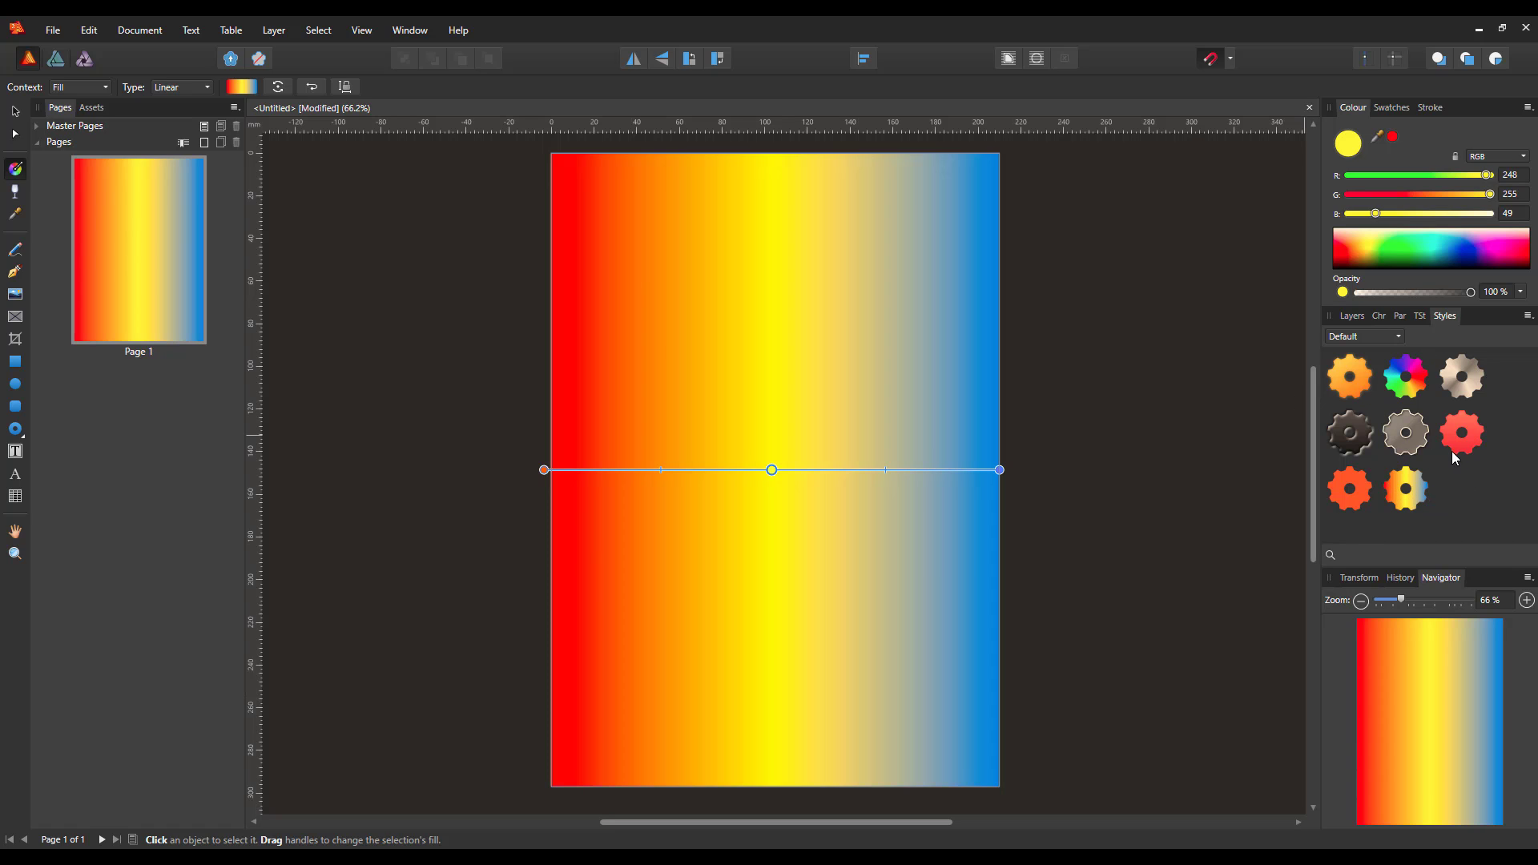
# - Try the dark gear and rainbow styles, then apply the red-yellow-blue gradient style to the rectangle
pyautogui.click(1357, 443)
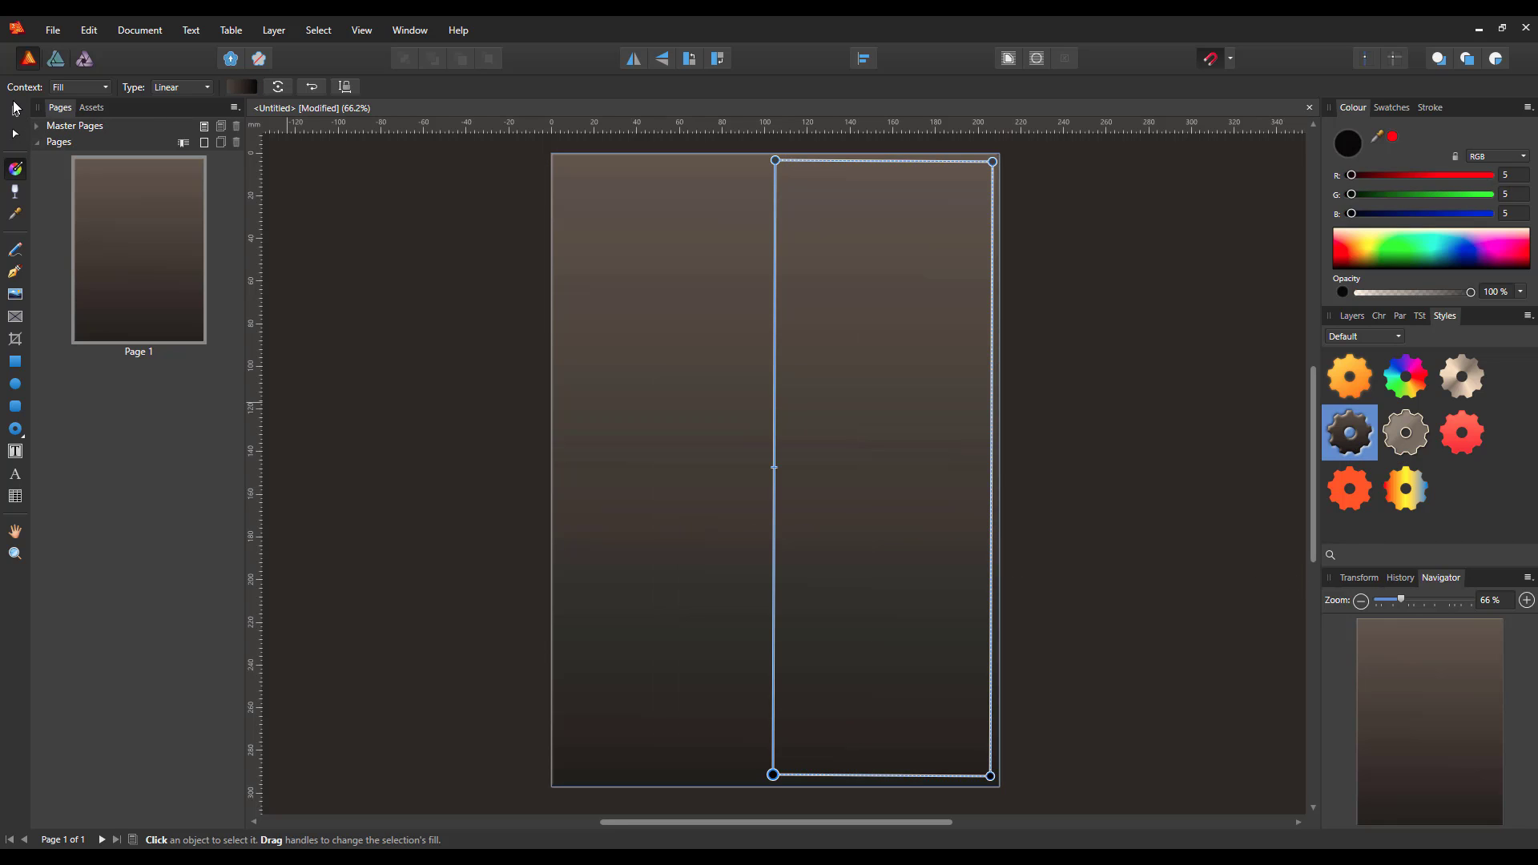
pyautogui.click(15, 110)
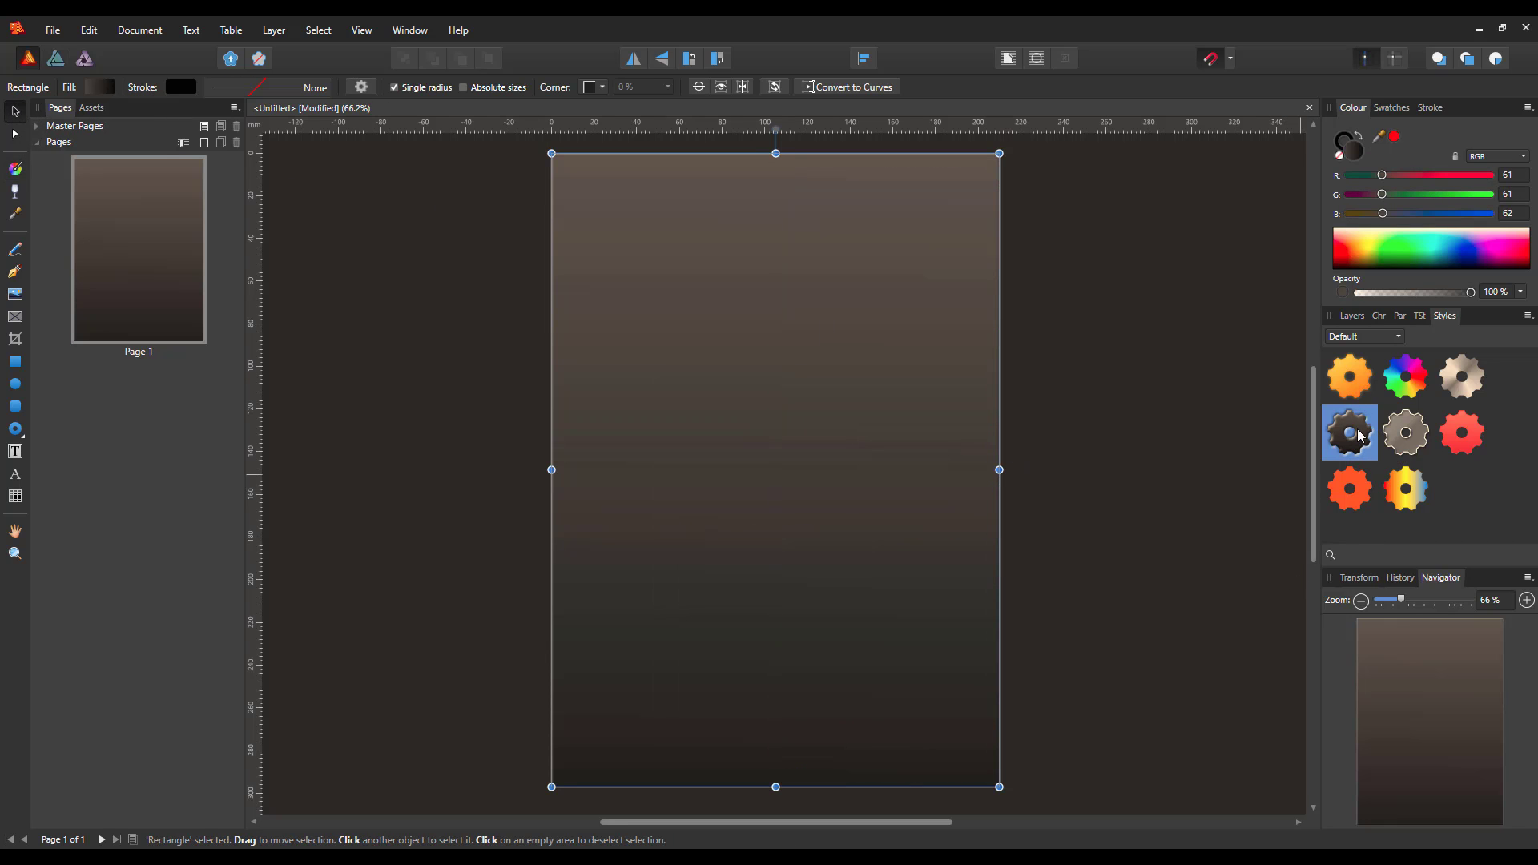
pyautogui.click(1412, 385)
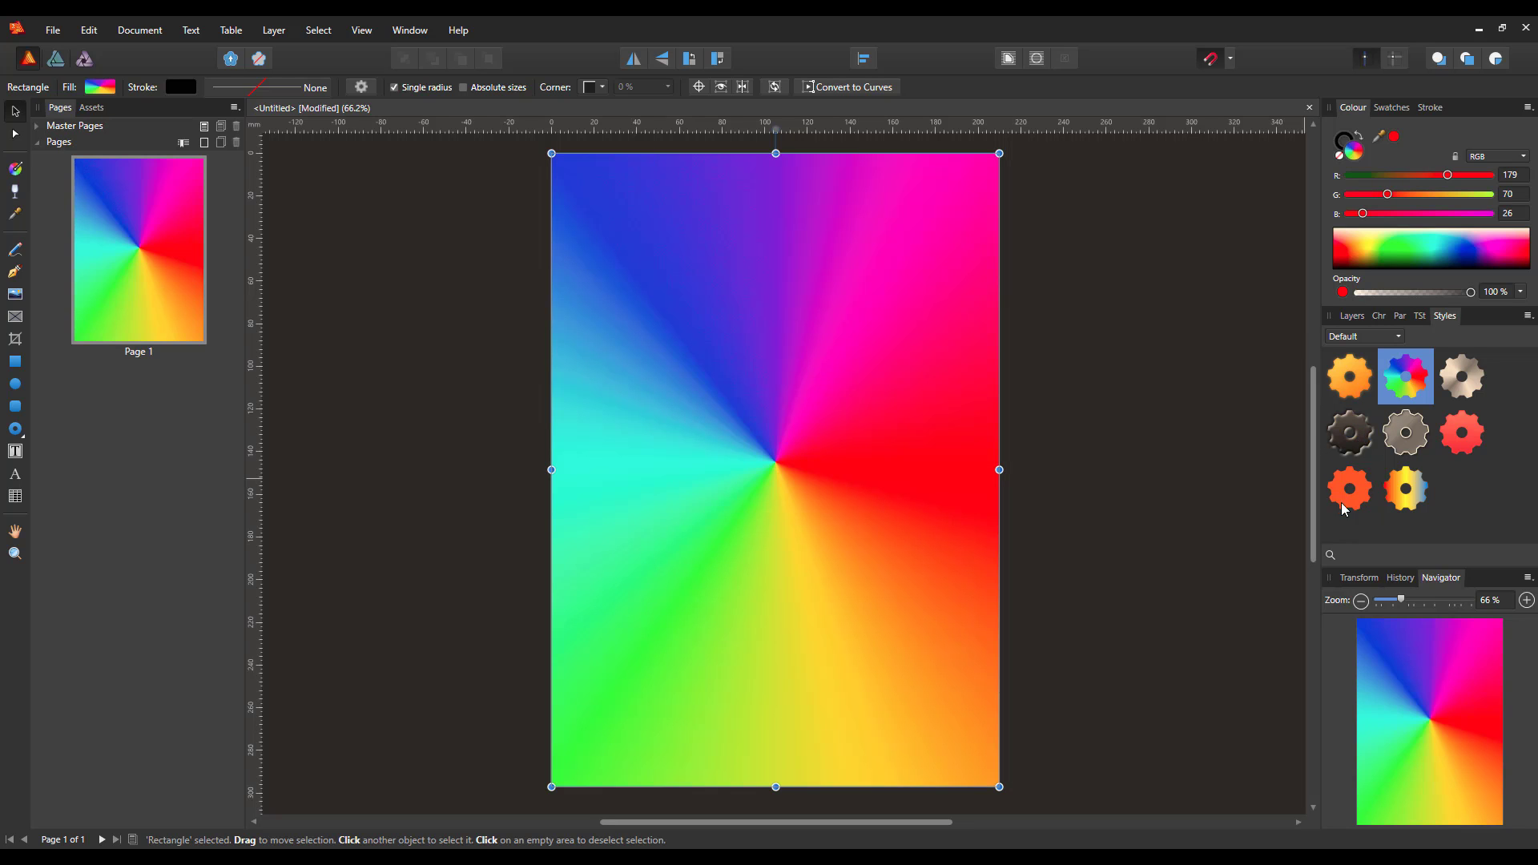
pyautogui.click(1411, 504)
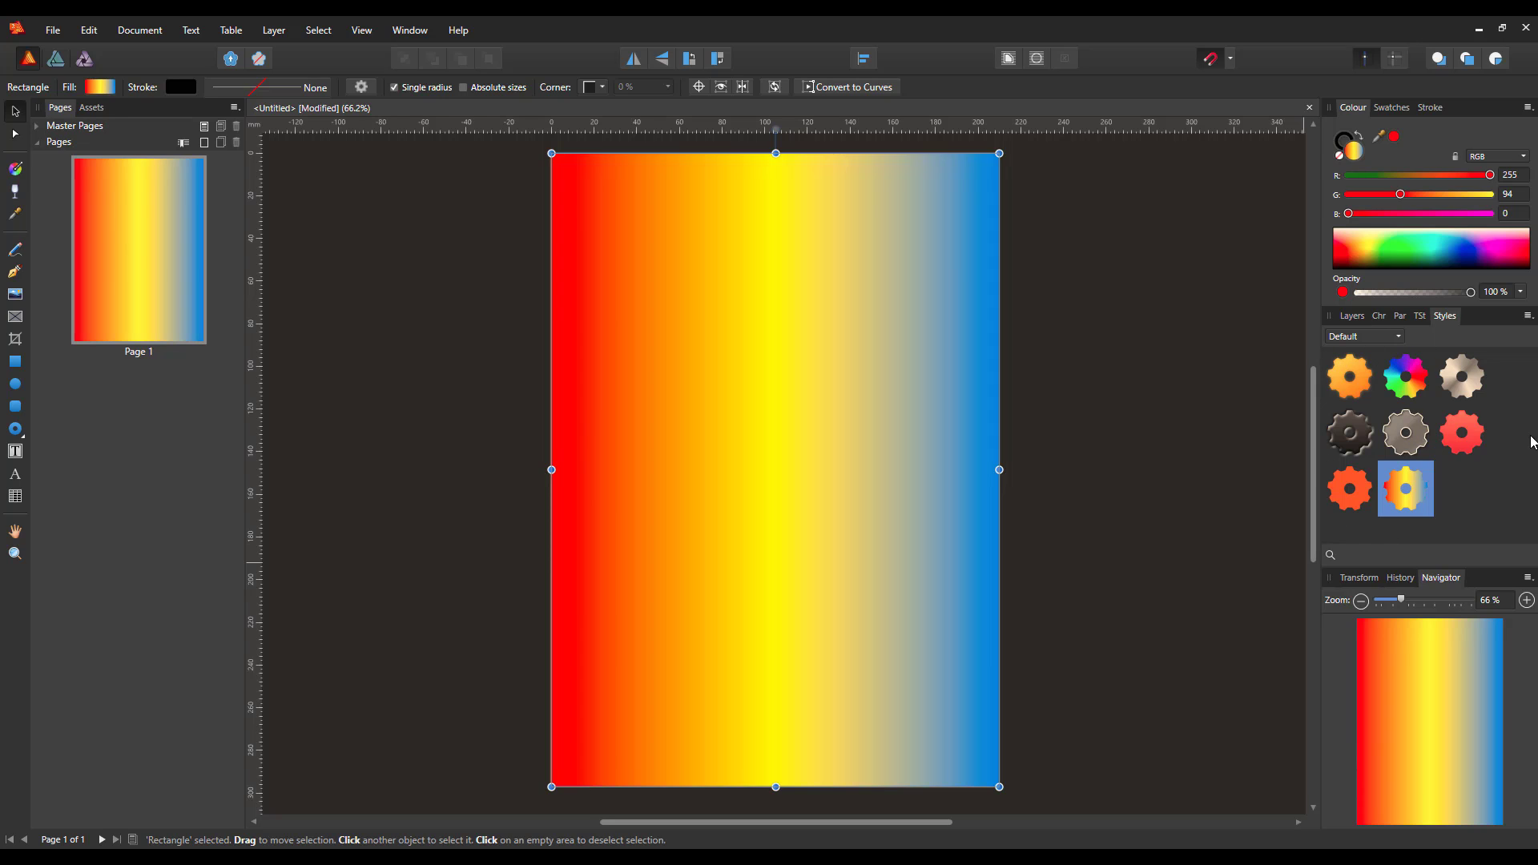
pyautogui.click(1529, 317)
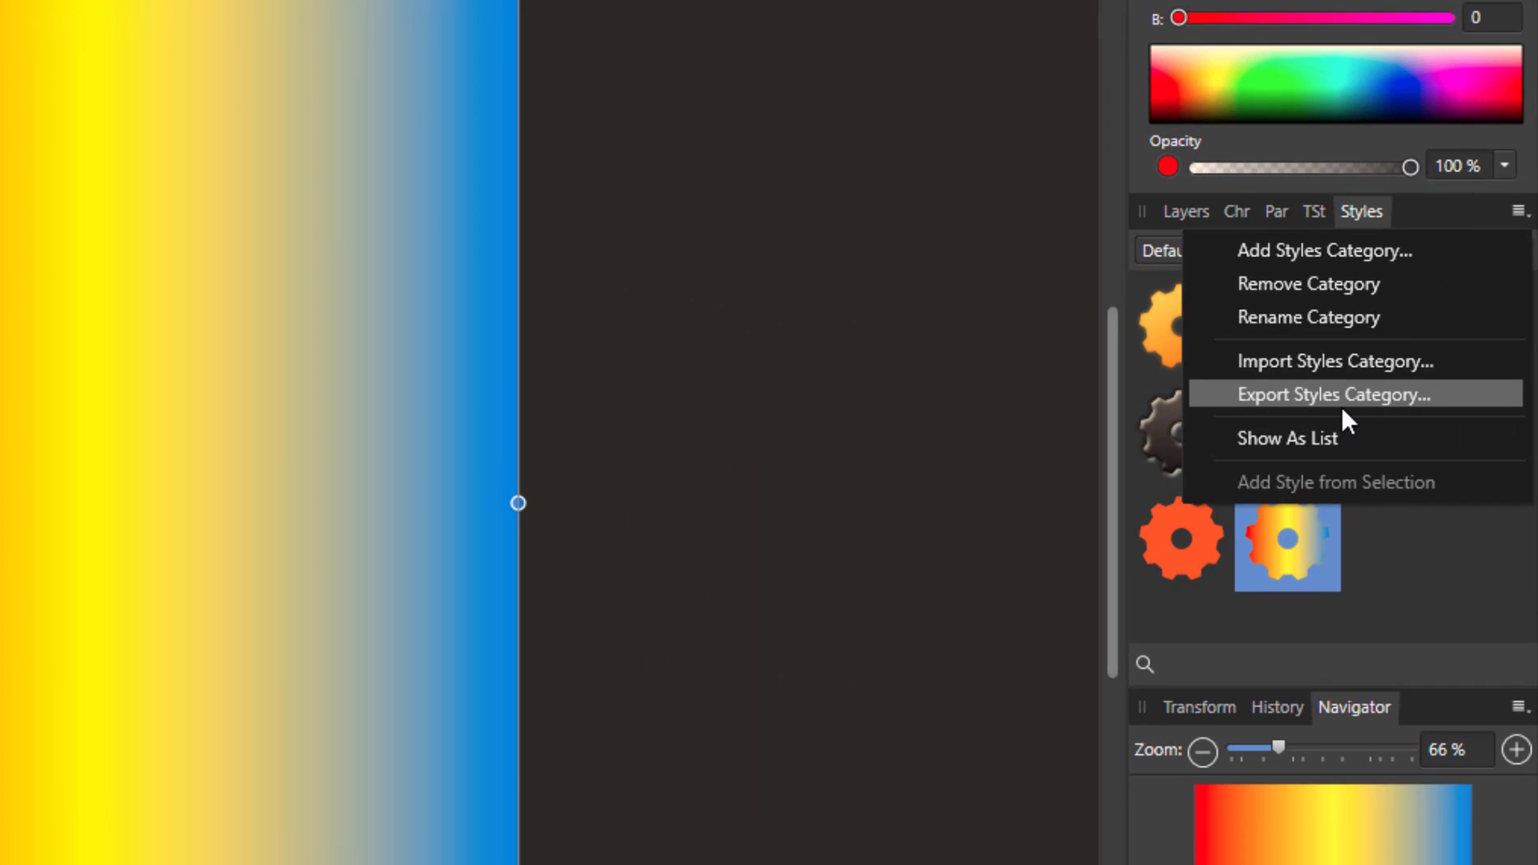
pyautogui.click(1341, 394)
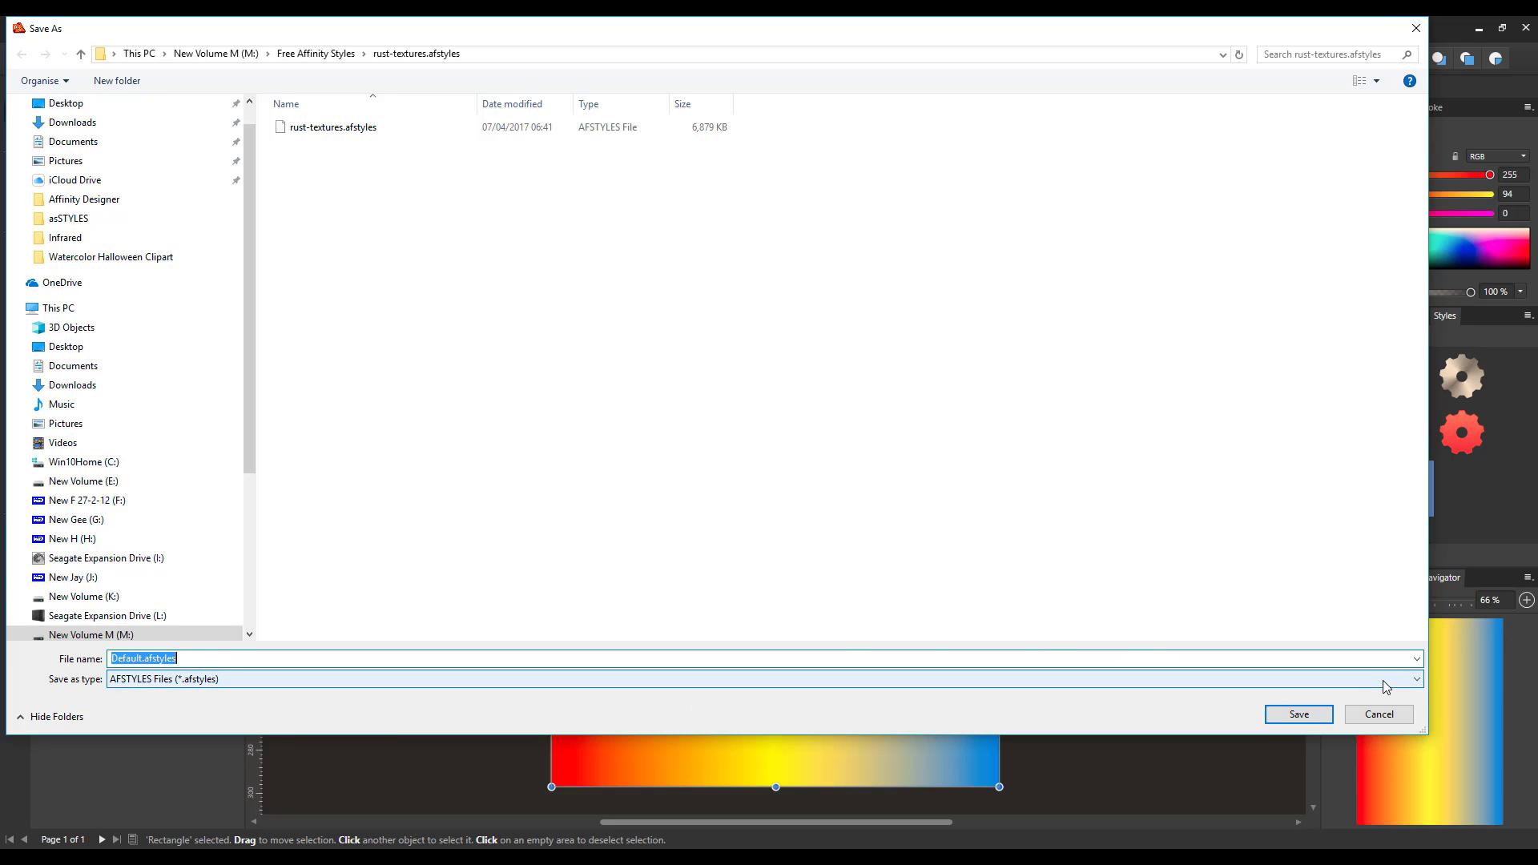
pyautogui.click(1378, 714)
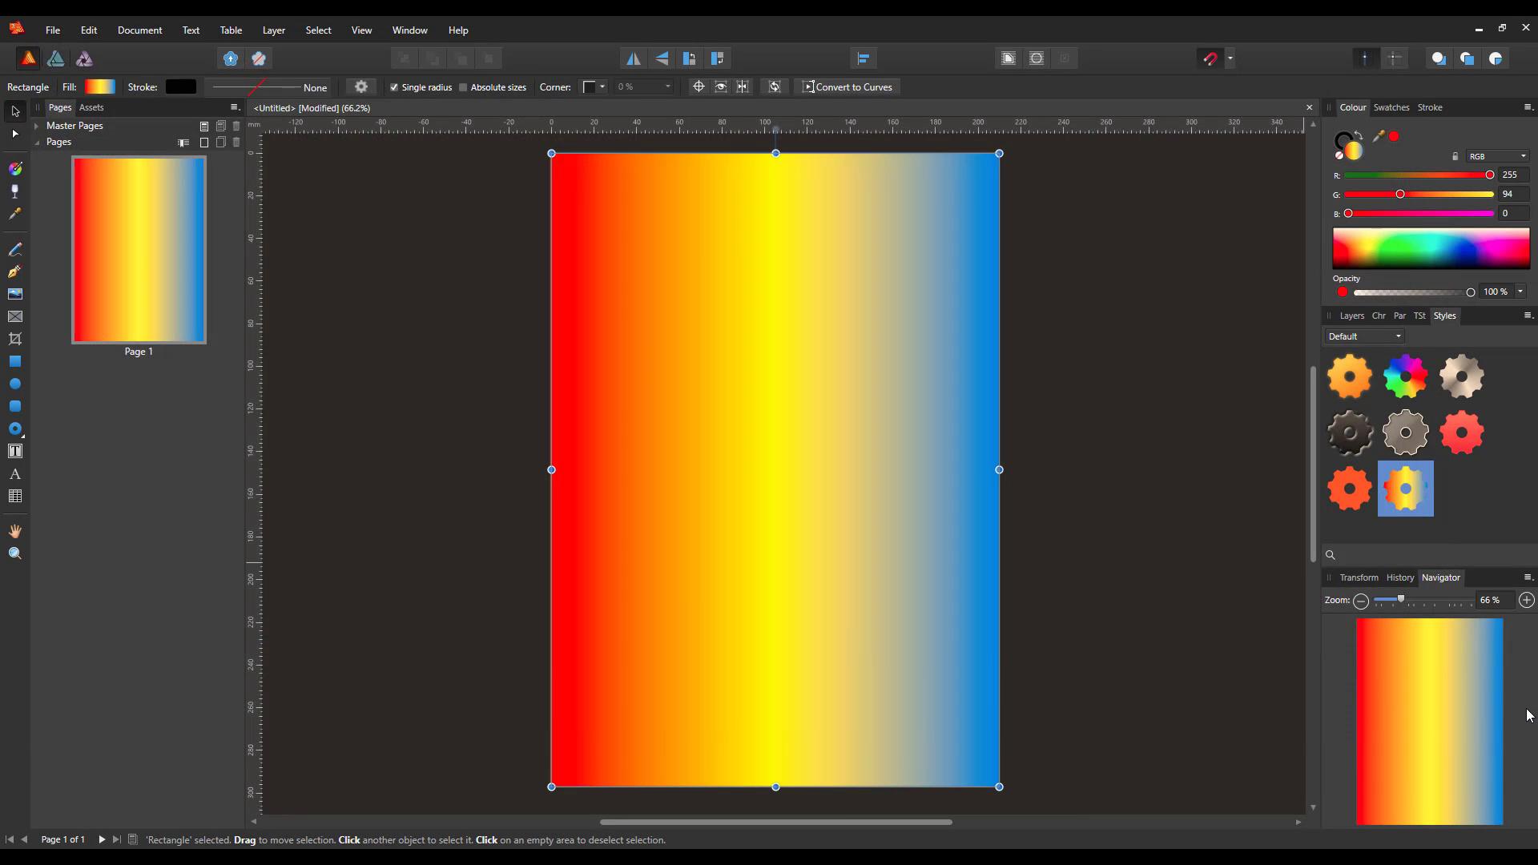
pyautogui.press('m')
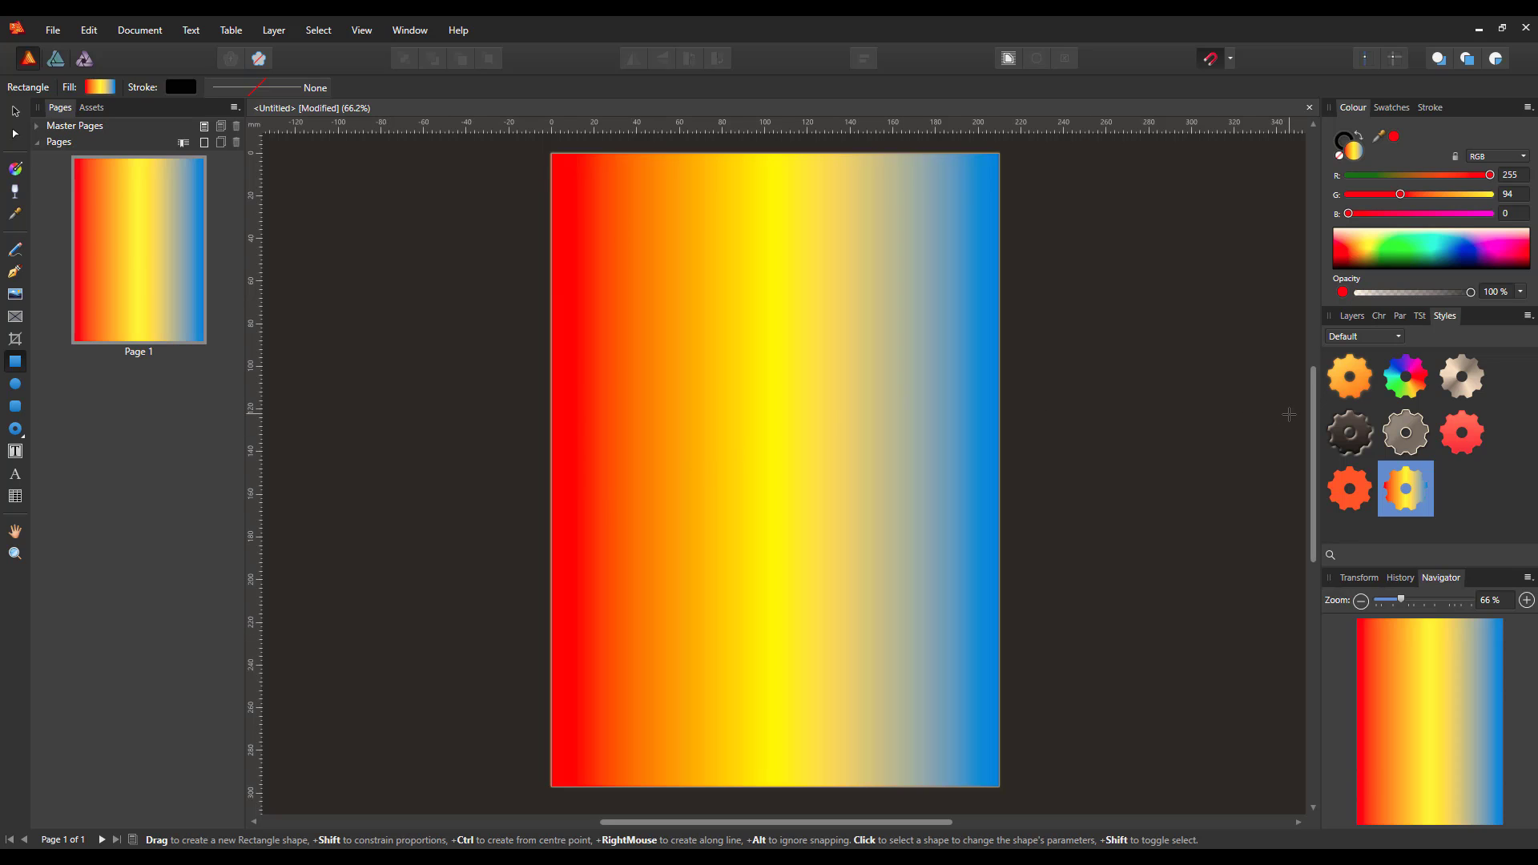
# - Add a layer above Layer1 and place a large artistic-text letter G on the page
pyautogui.click(1354, 317)
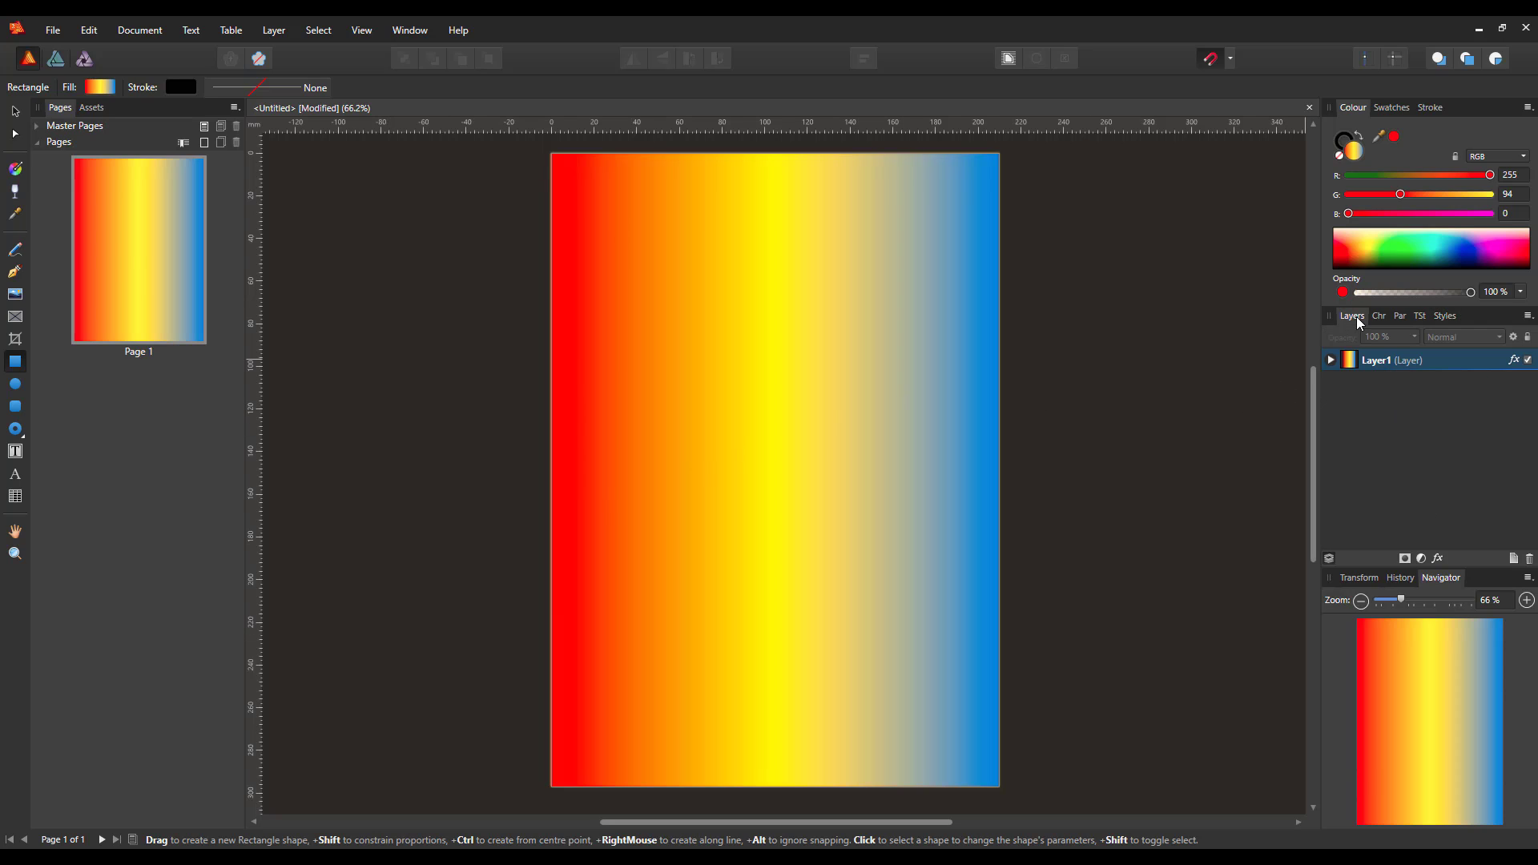
pyautogui.click(1513, 558)
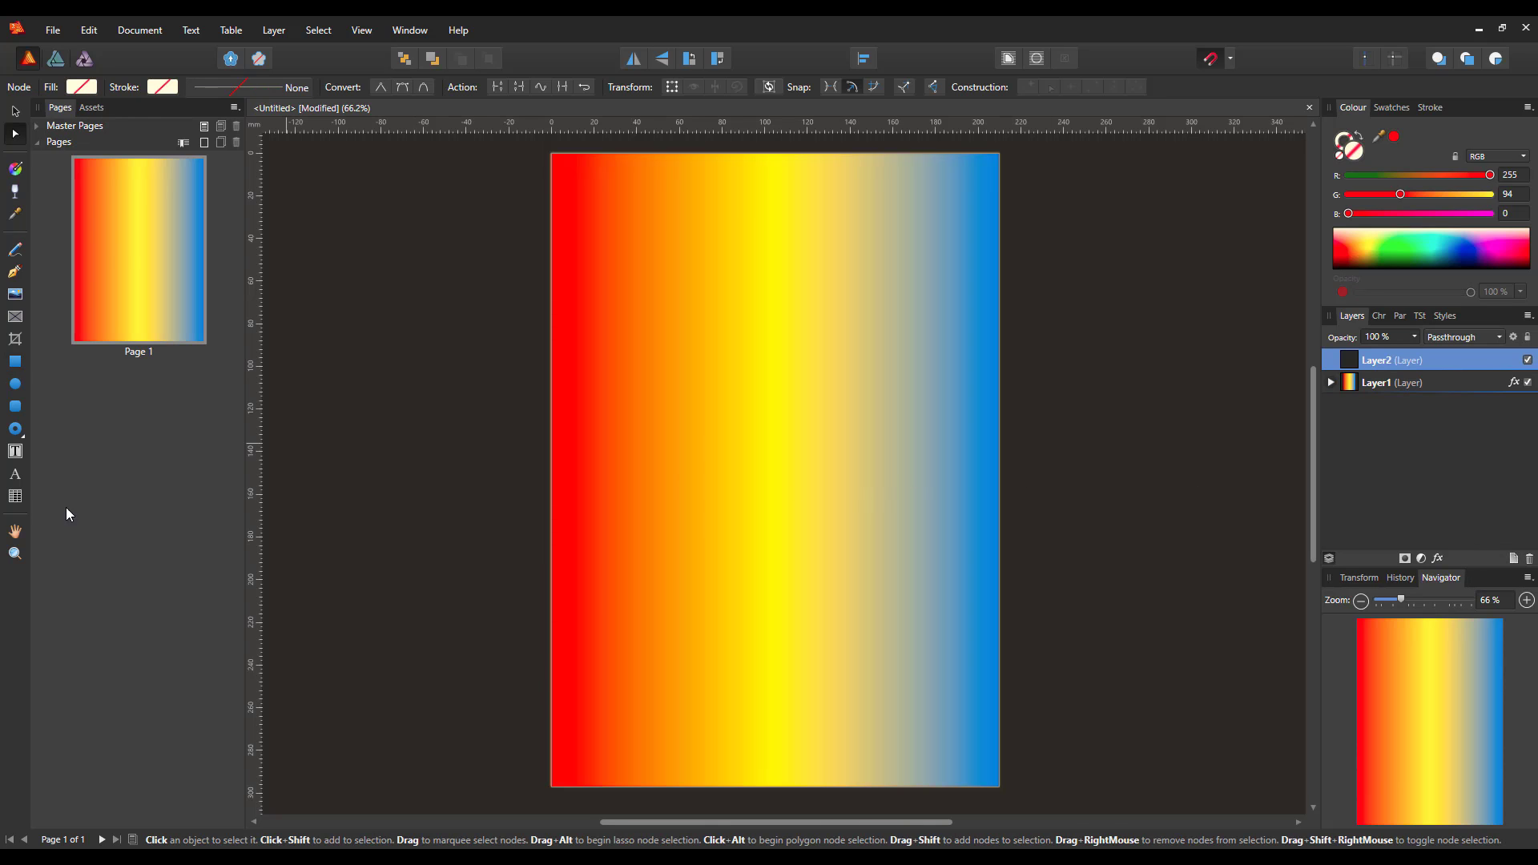
pyautogui.click(16, 476)
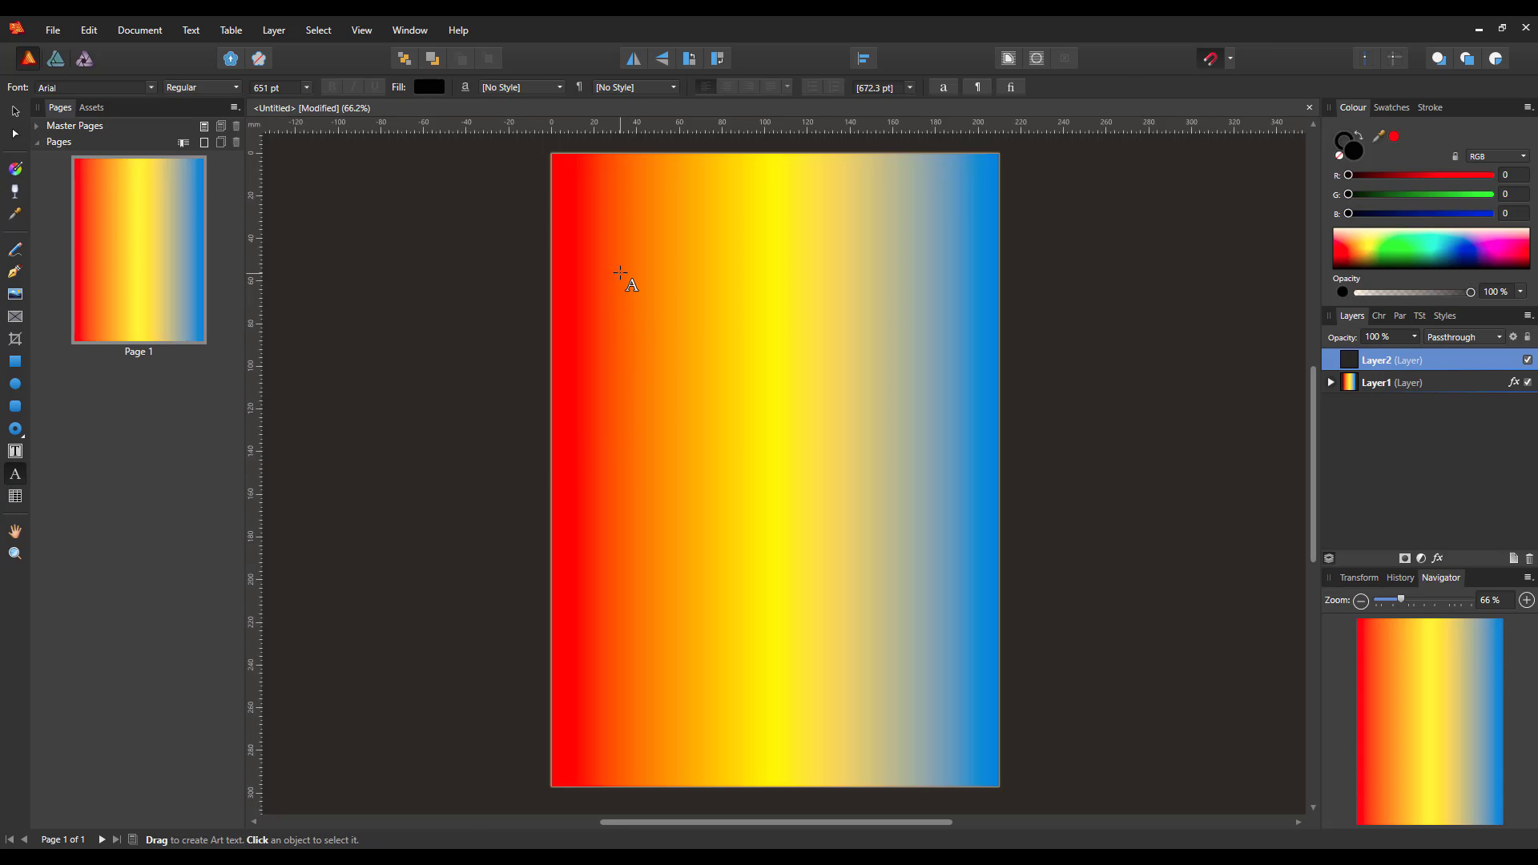
pyautogui.moveTo(622, 273); pyautogui.dragTo(921, 628)
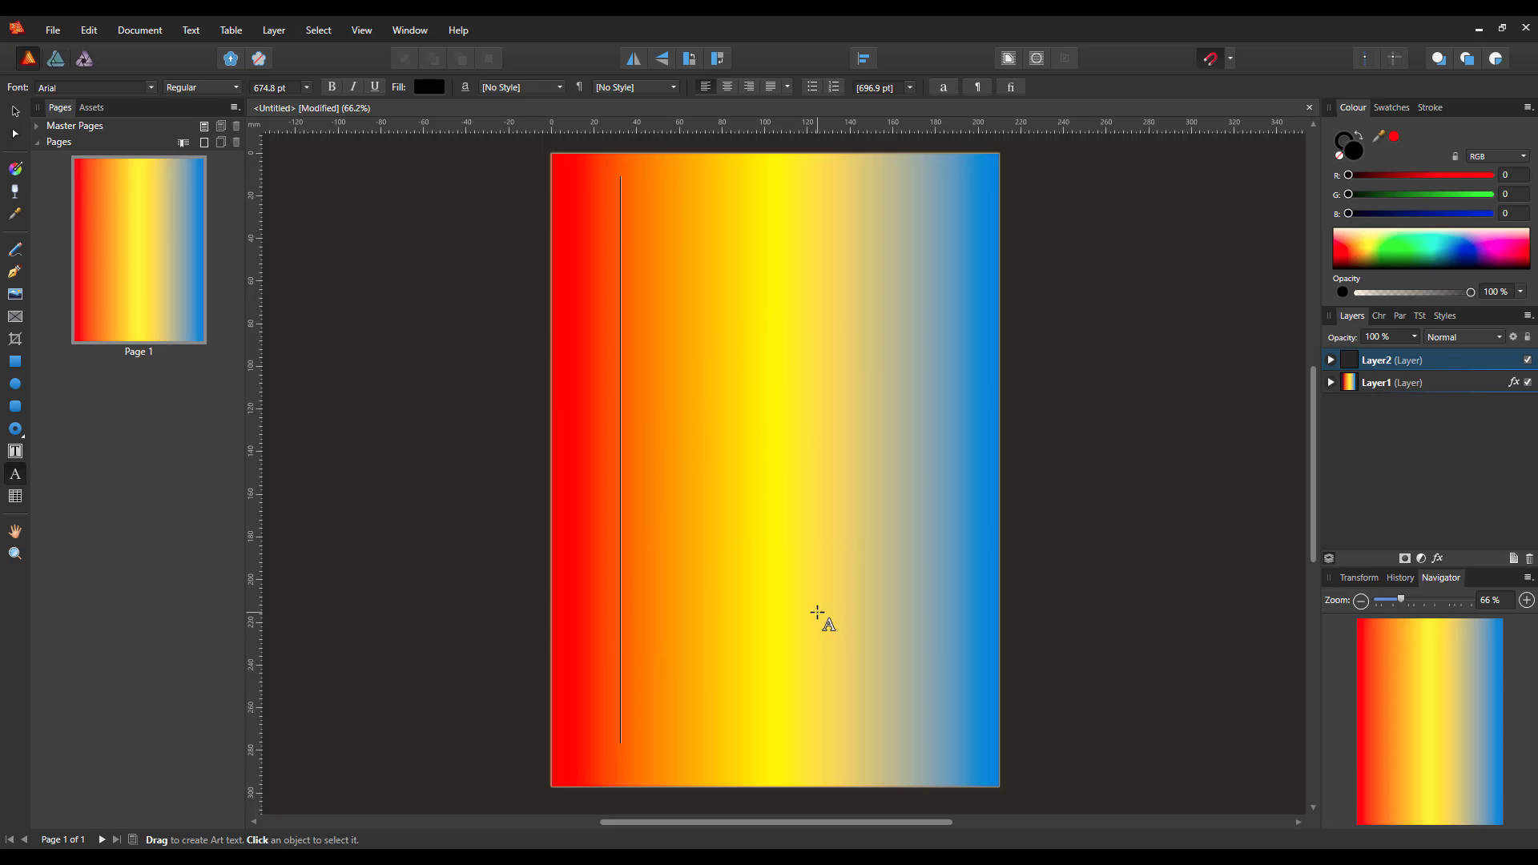
pyautogui.write('G')
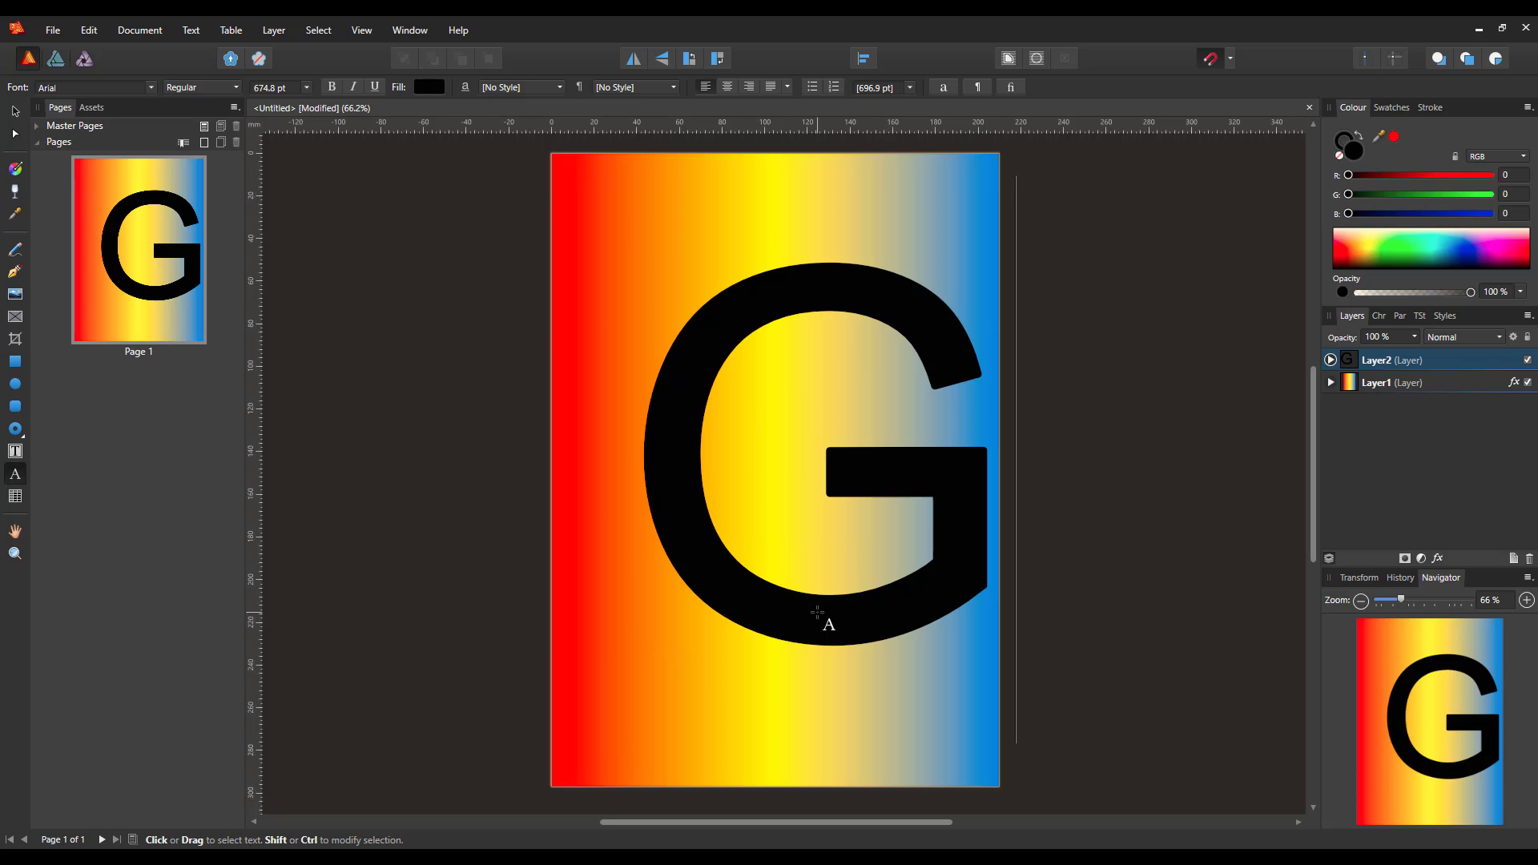
pyautogui.press('Escape')
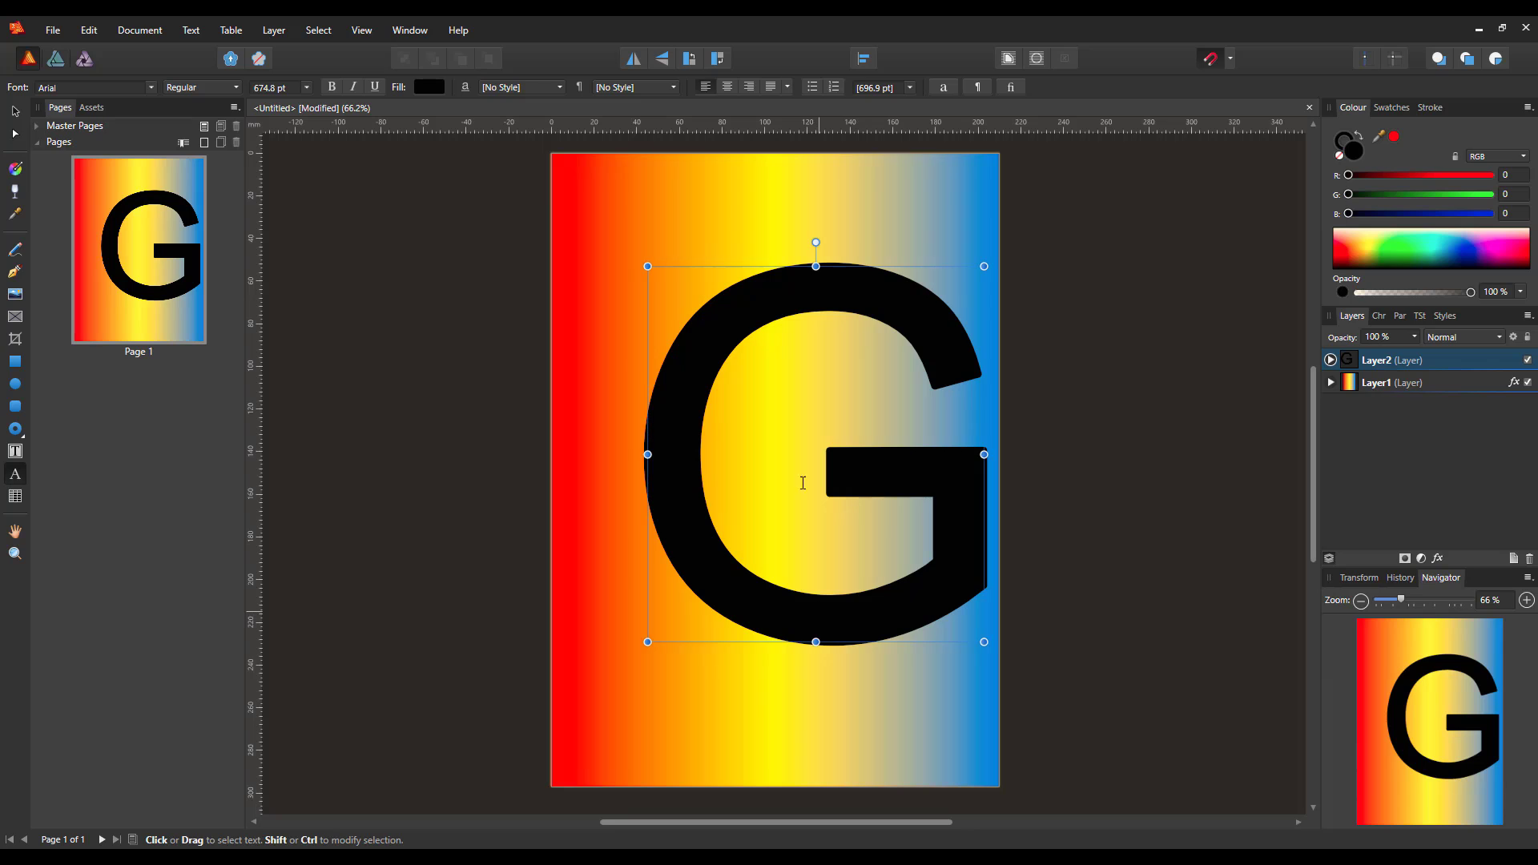
# - Align the G with Align Centre and Align Middle on the page
pyautogui.click(864, 59)
pyautogui.click(898, 110)
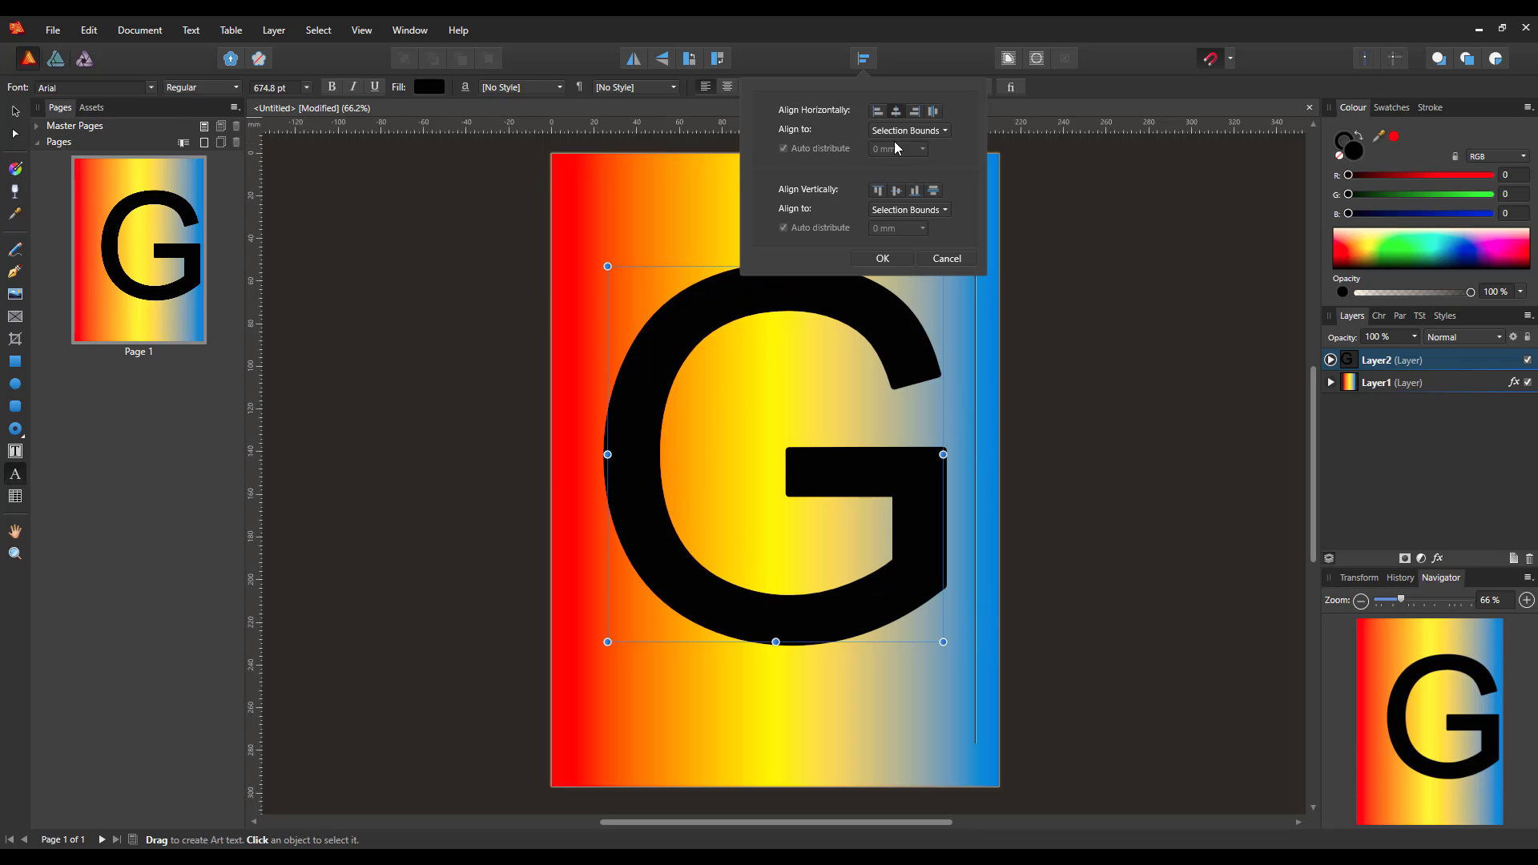
pyautogui.click(895, 191)
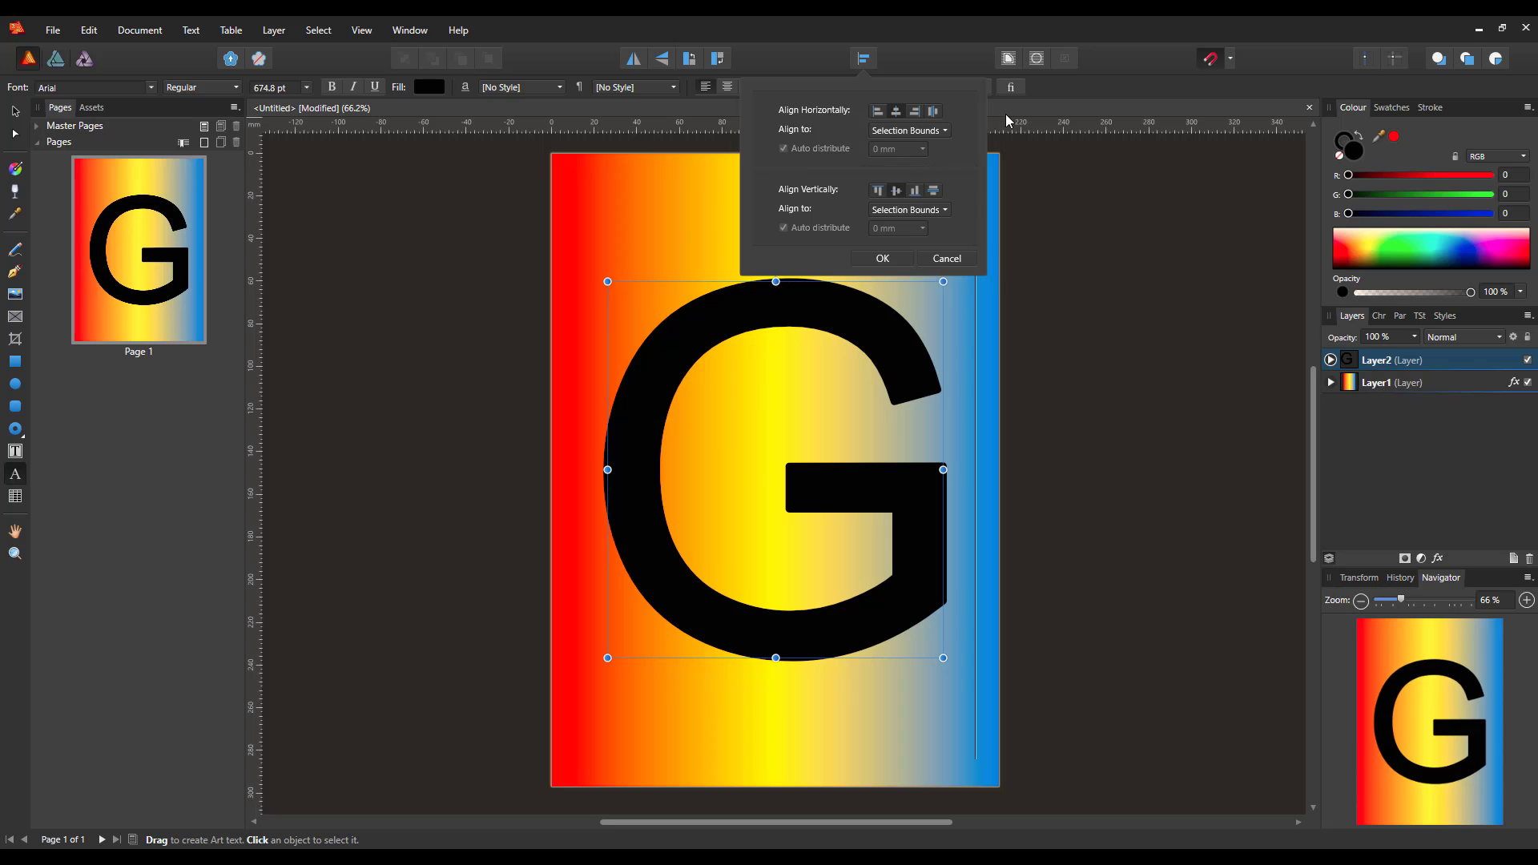
pyautogui.click(882, 258)
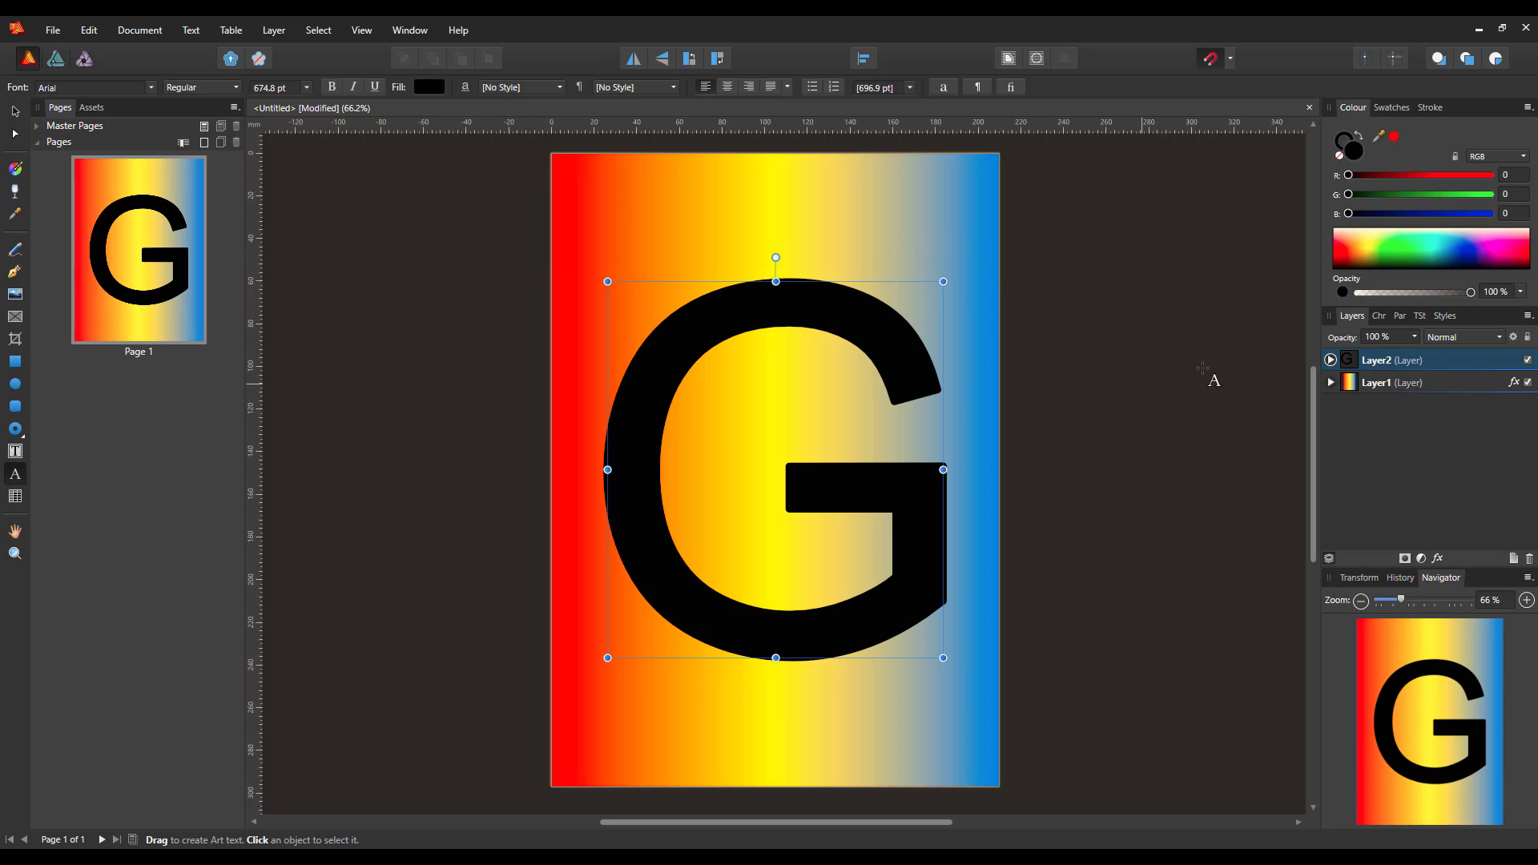
# - Preview orange, silver, red and grey presets on the G, then apply the red-yellow-blue gradient style
pyautogui.click(1450, 317)
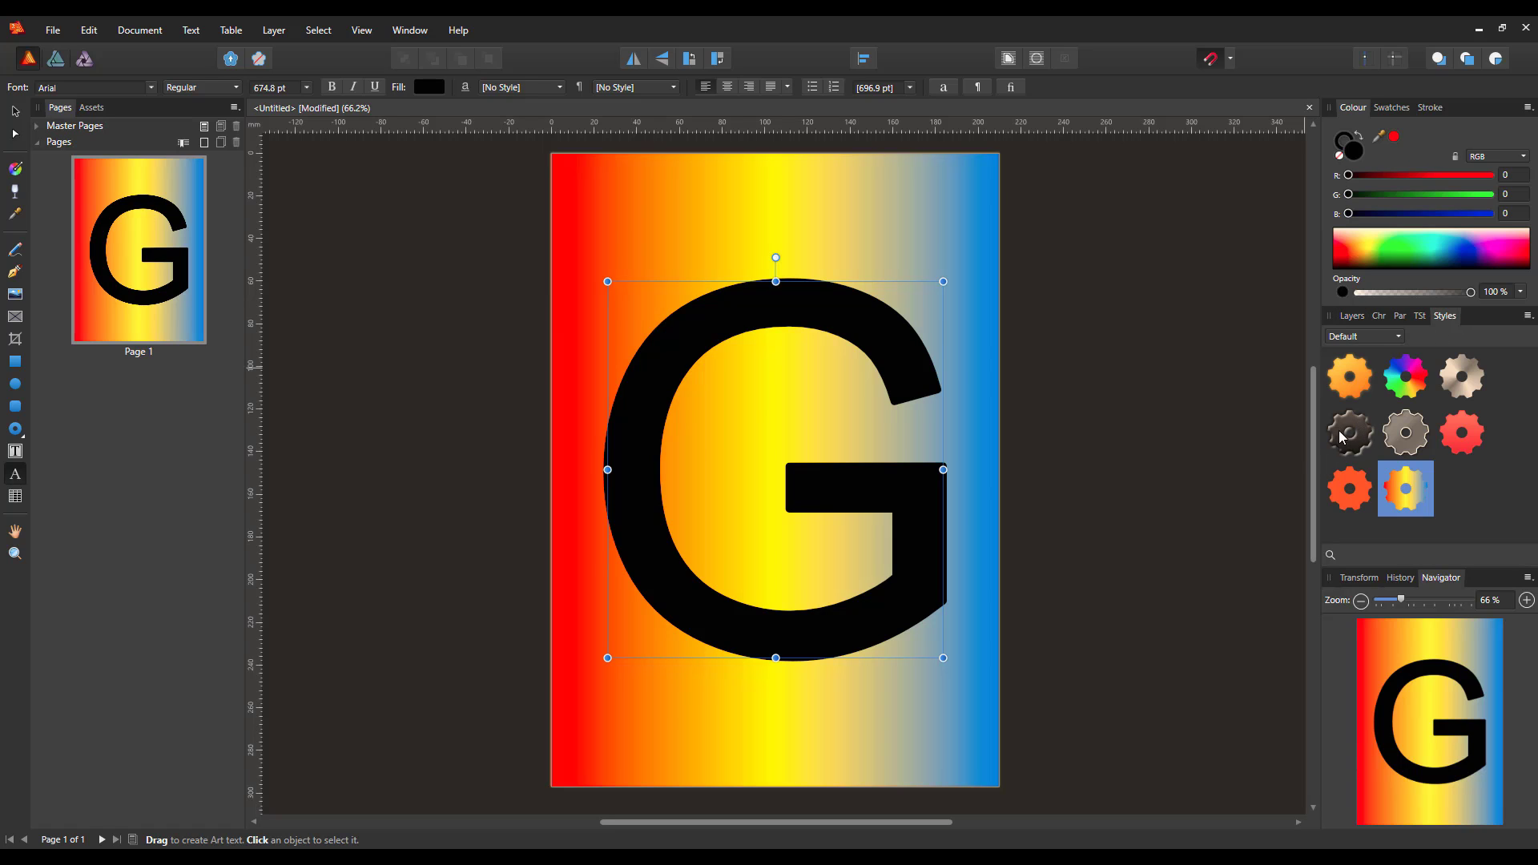
pyautogui.click(1349, 394)
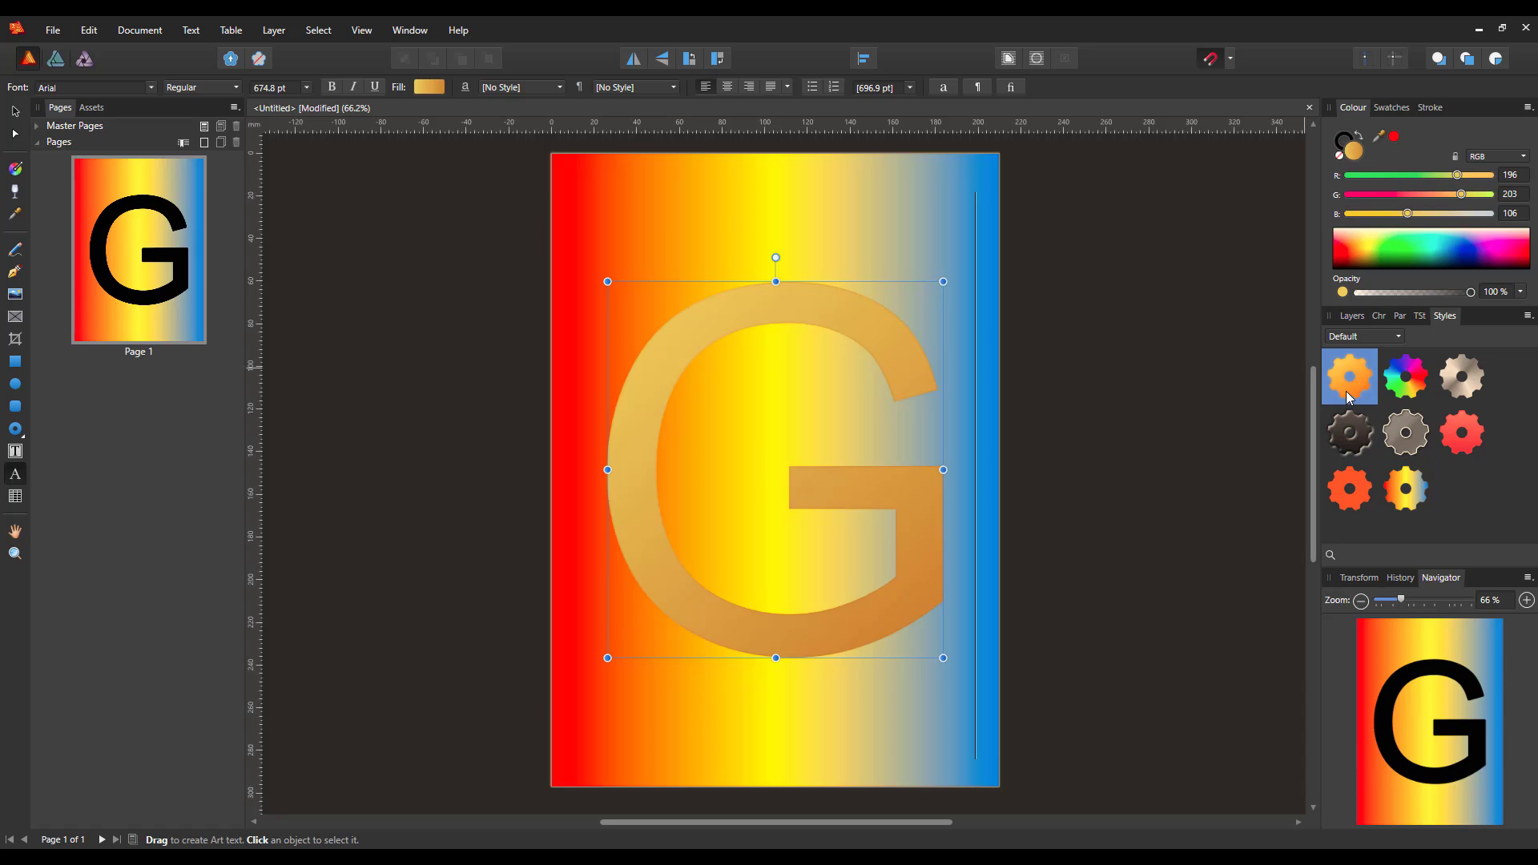
pyautogui.click(1469, 393)
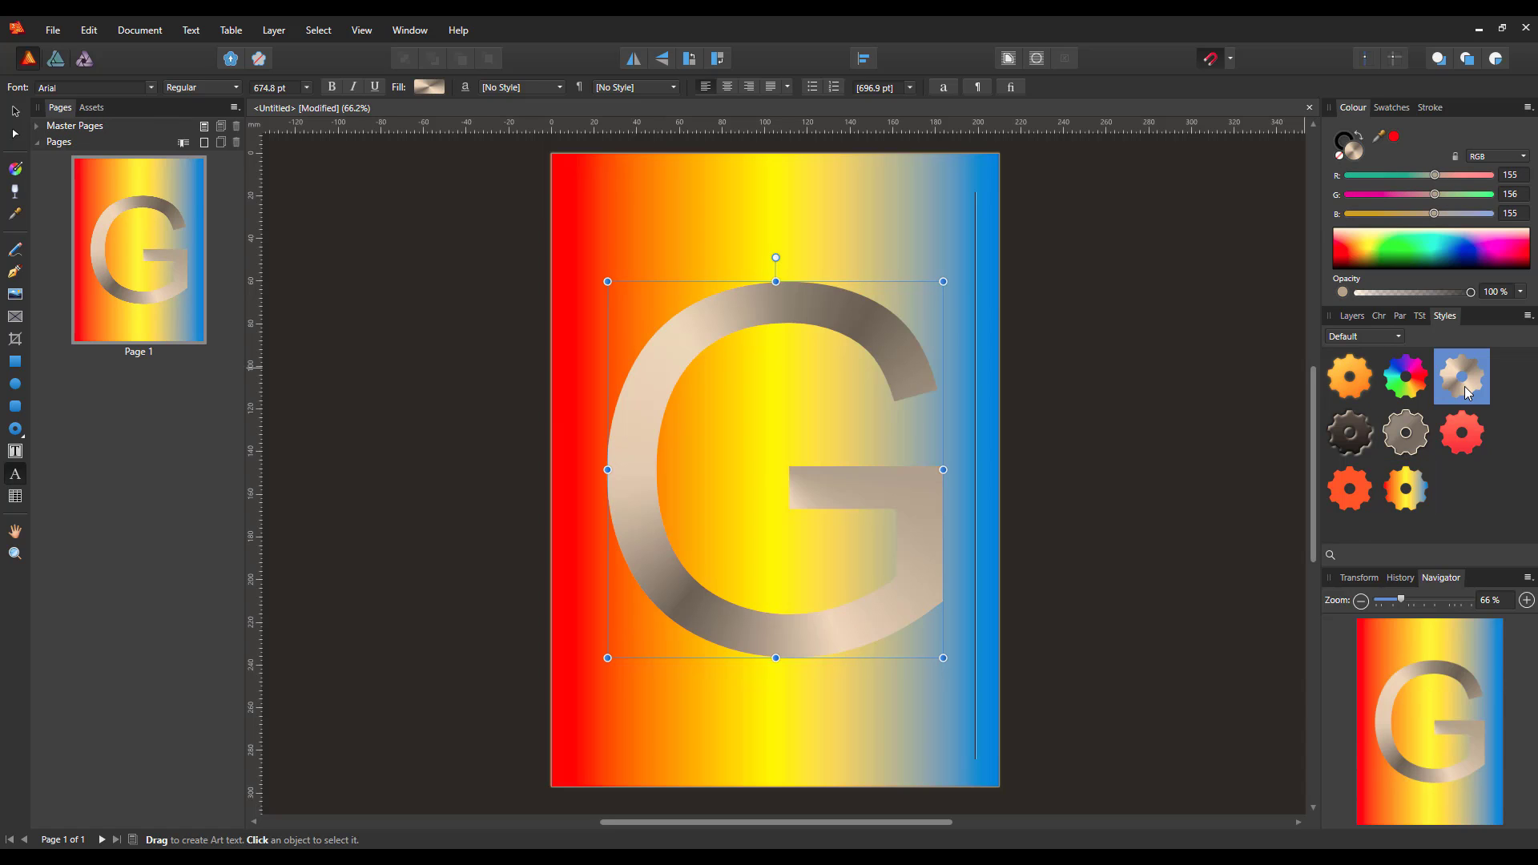
pyautogui.click(1460, 453)
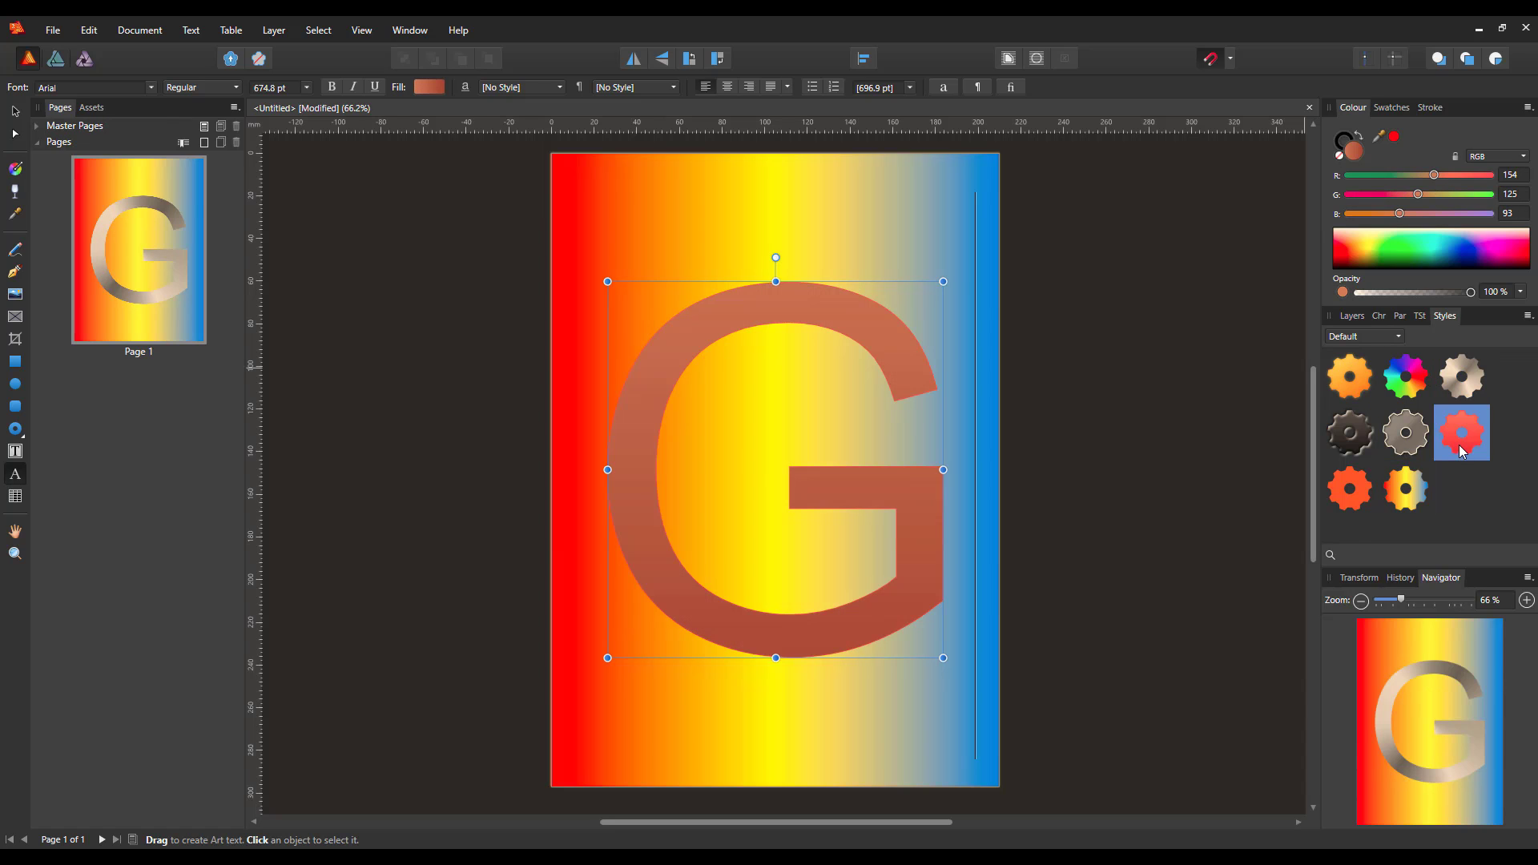
pyautogui.click(1412, 435)
pyautogui.click(1366, 434)
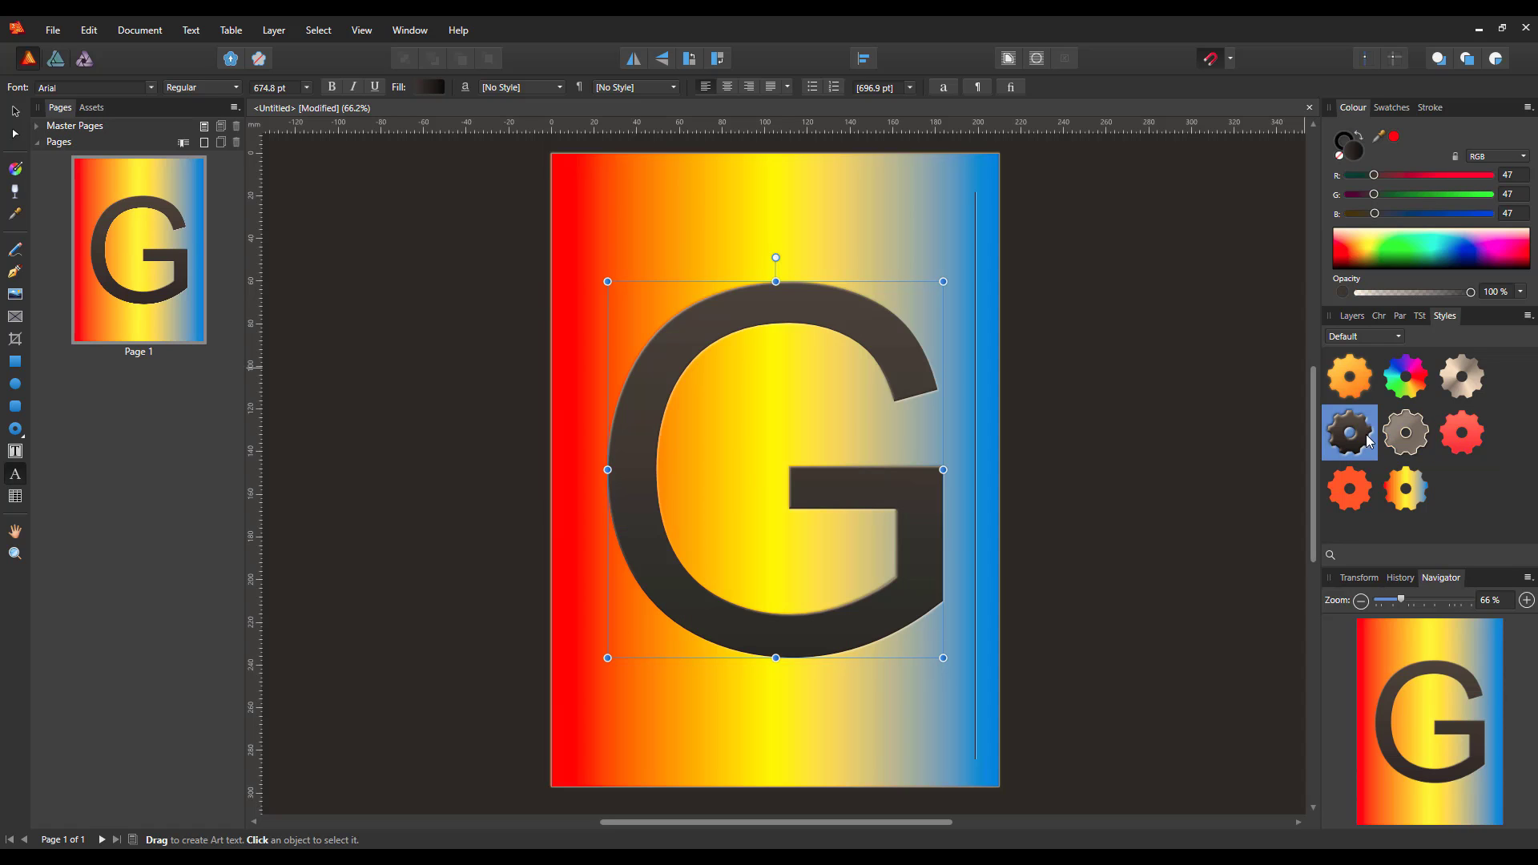
pyautogui.click(1416, 493)
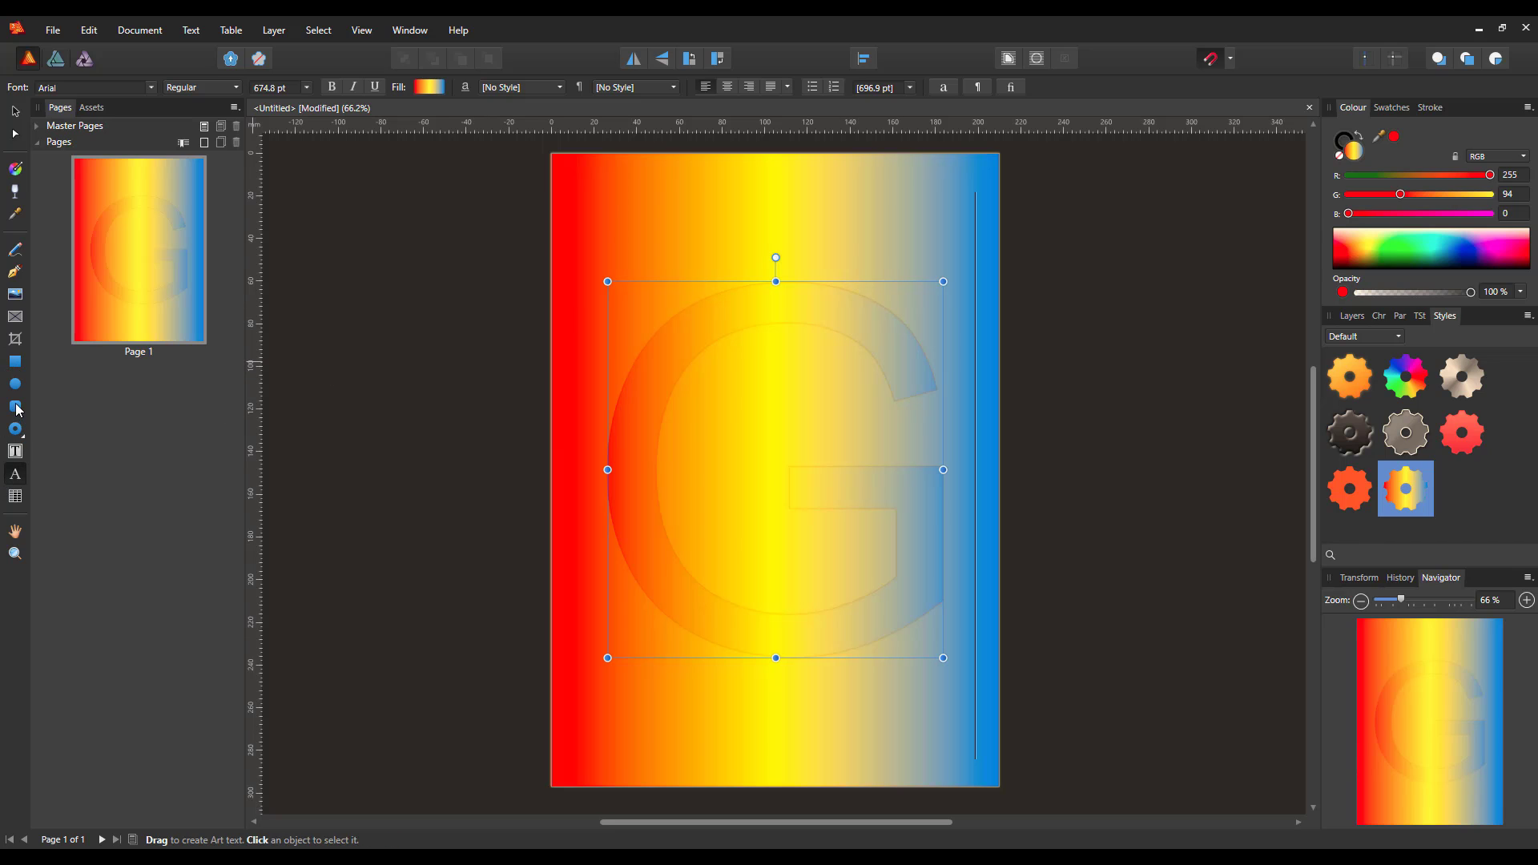
# - Set the G's black outline stroke width to 7.5 pt
pyautogui.click(17, 365)
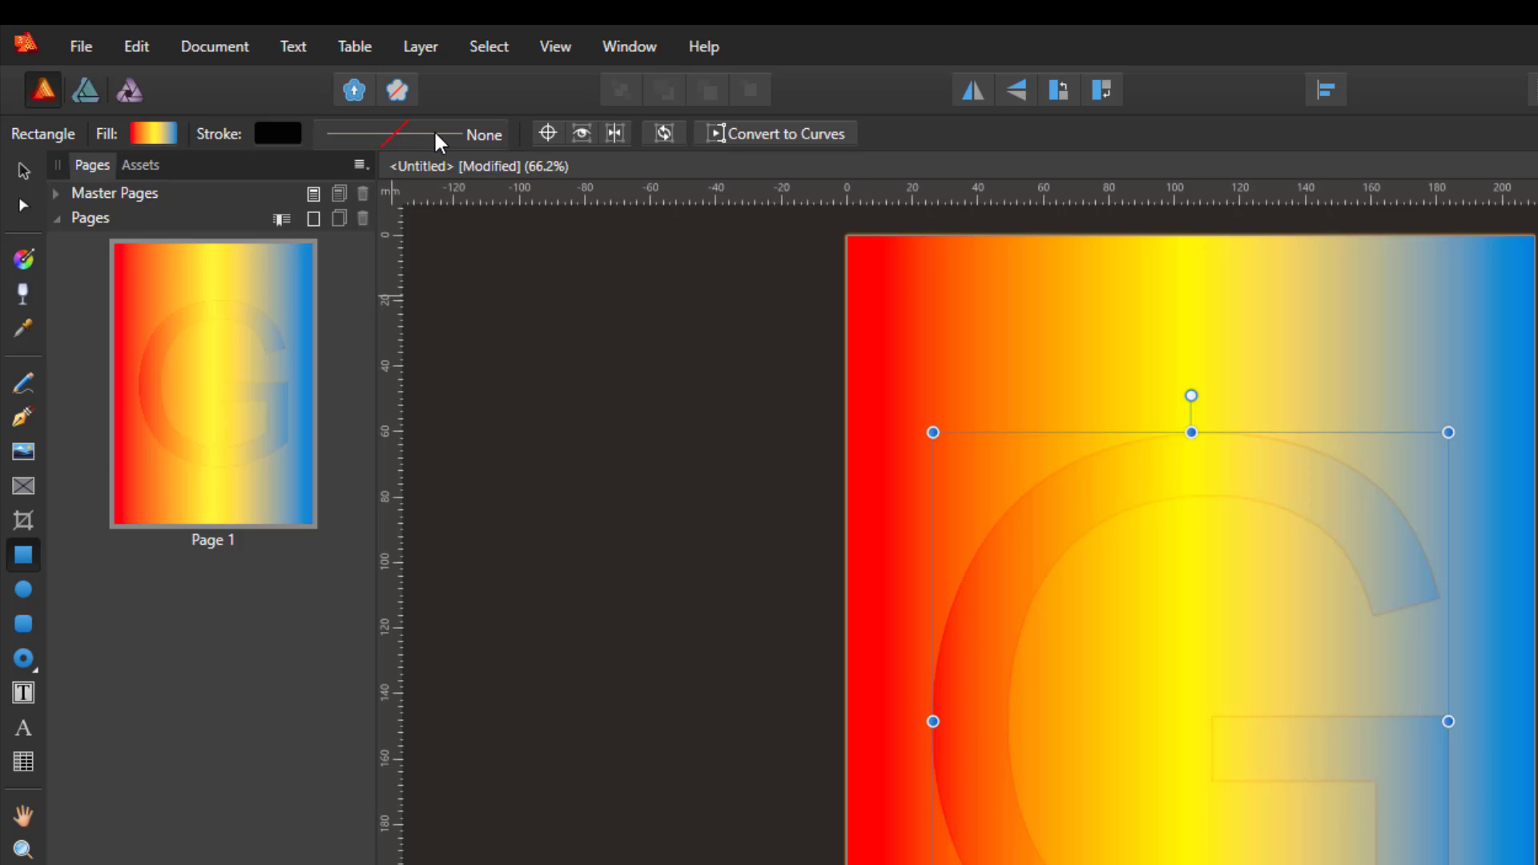
pyautogui.click(437, 140)
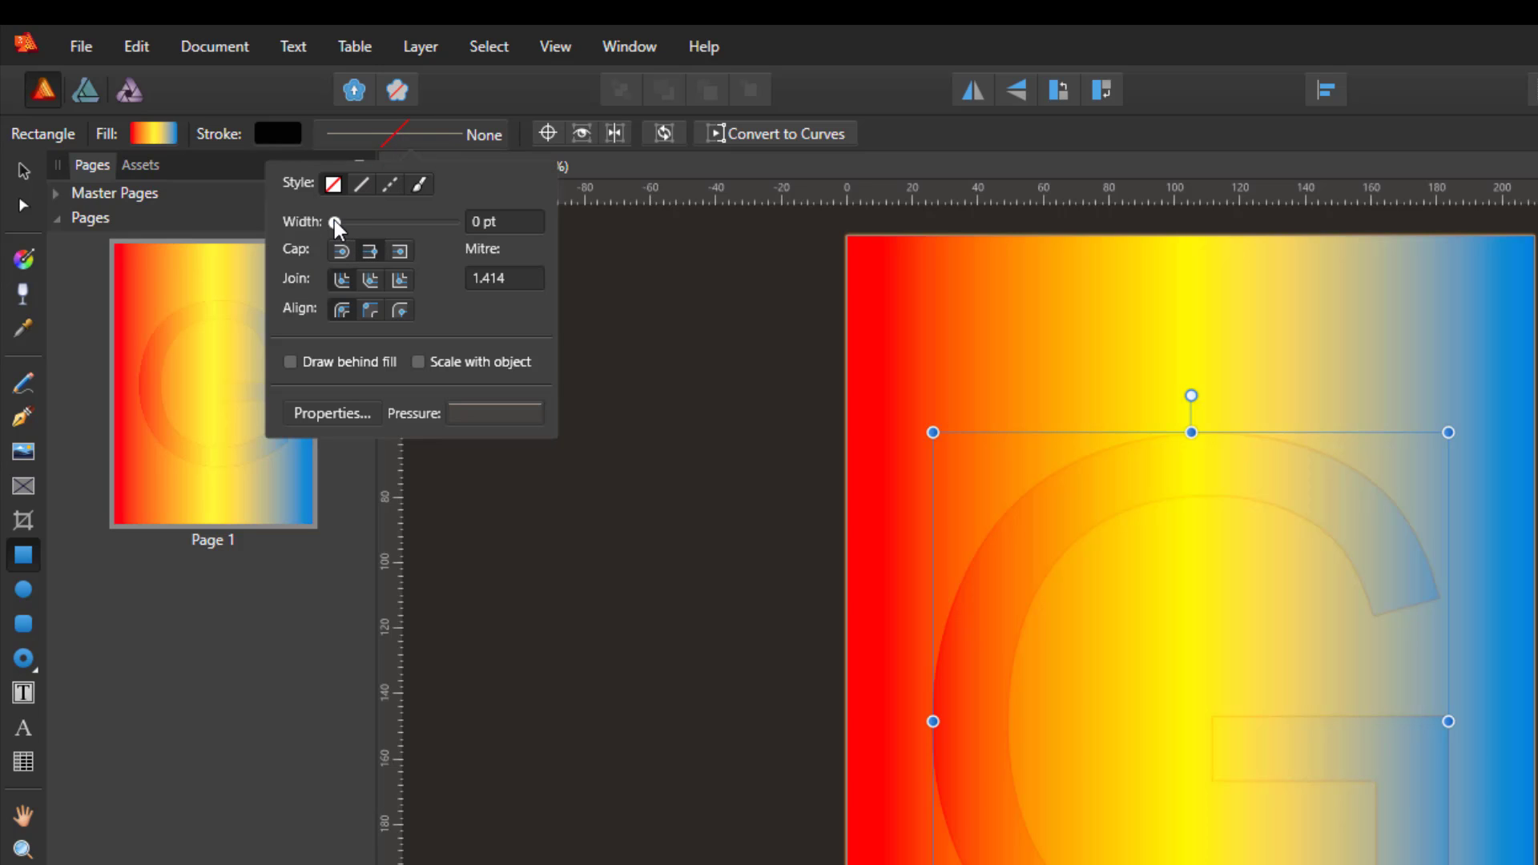
pyautogui.moveTo(336, 221); pyautogui.dragTo(378, 229)
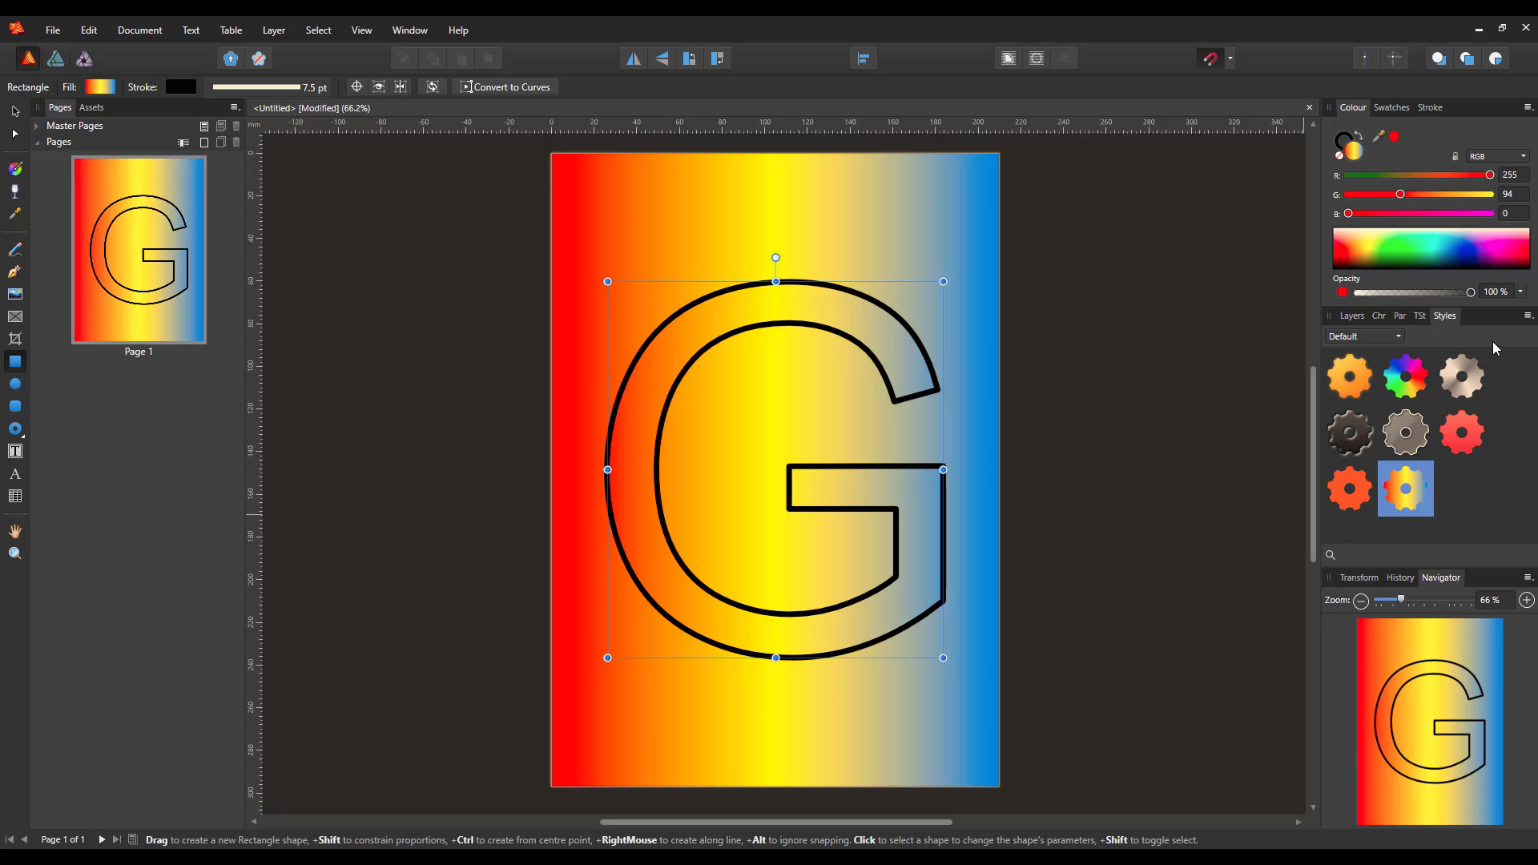
pyautogui.click(1400, 338)
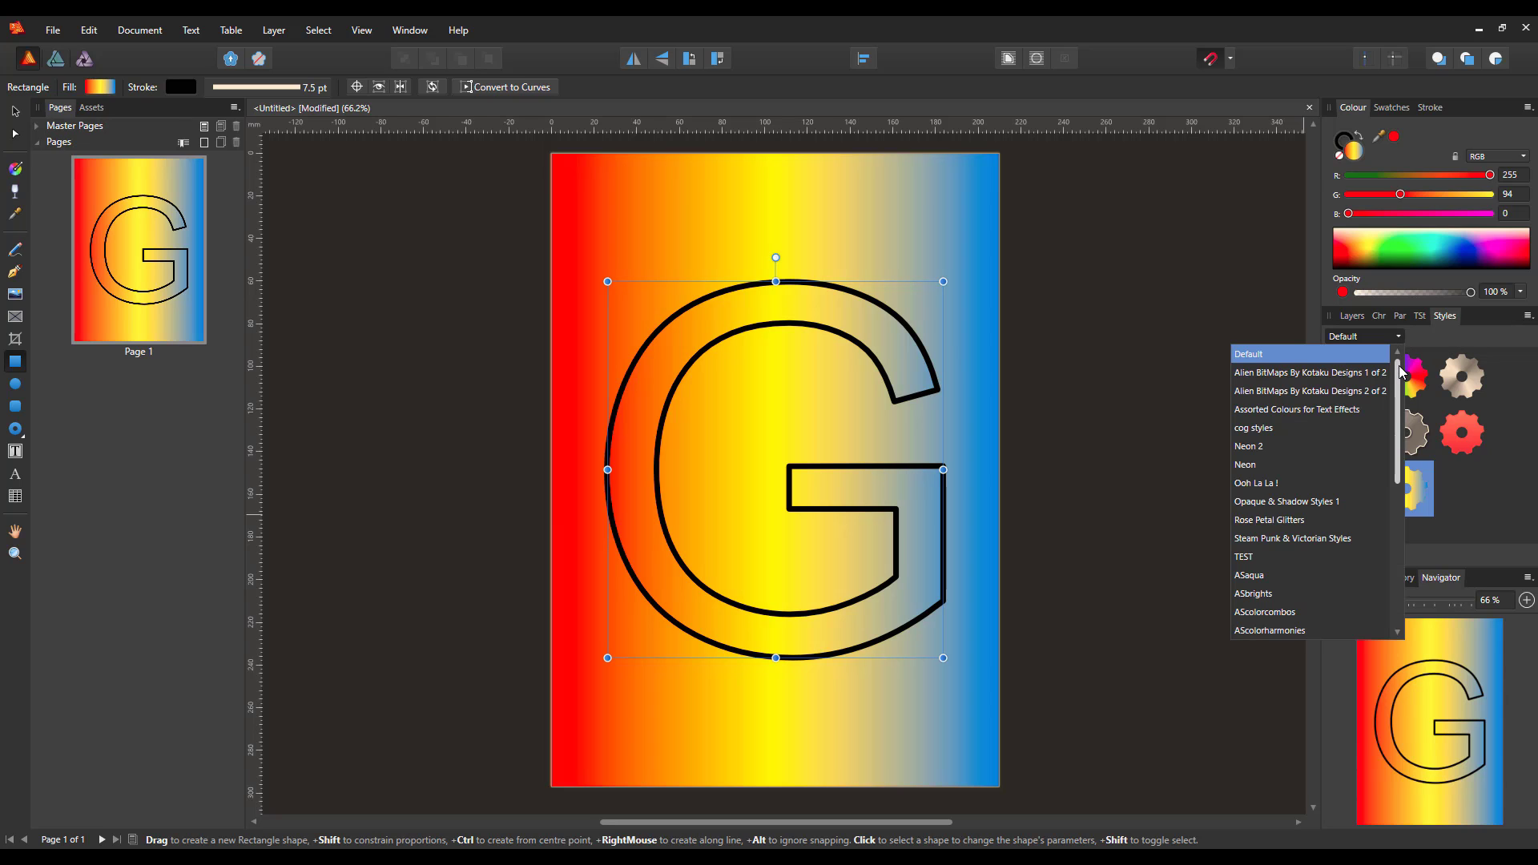
pyautogui.scroll(-1, 1402, 385)
pyautogui.moveTo(1403, 390)
pyautogui.mouseDown()
pyautogui.moveTo(1402, 495)
pyautogui.moveTo(1395, 379)
pyautogui.mouseUp()
pyautogui.click(1454, 338)
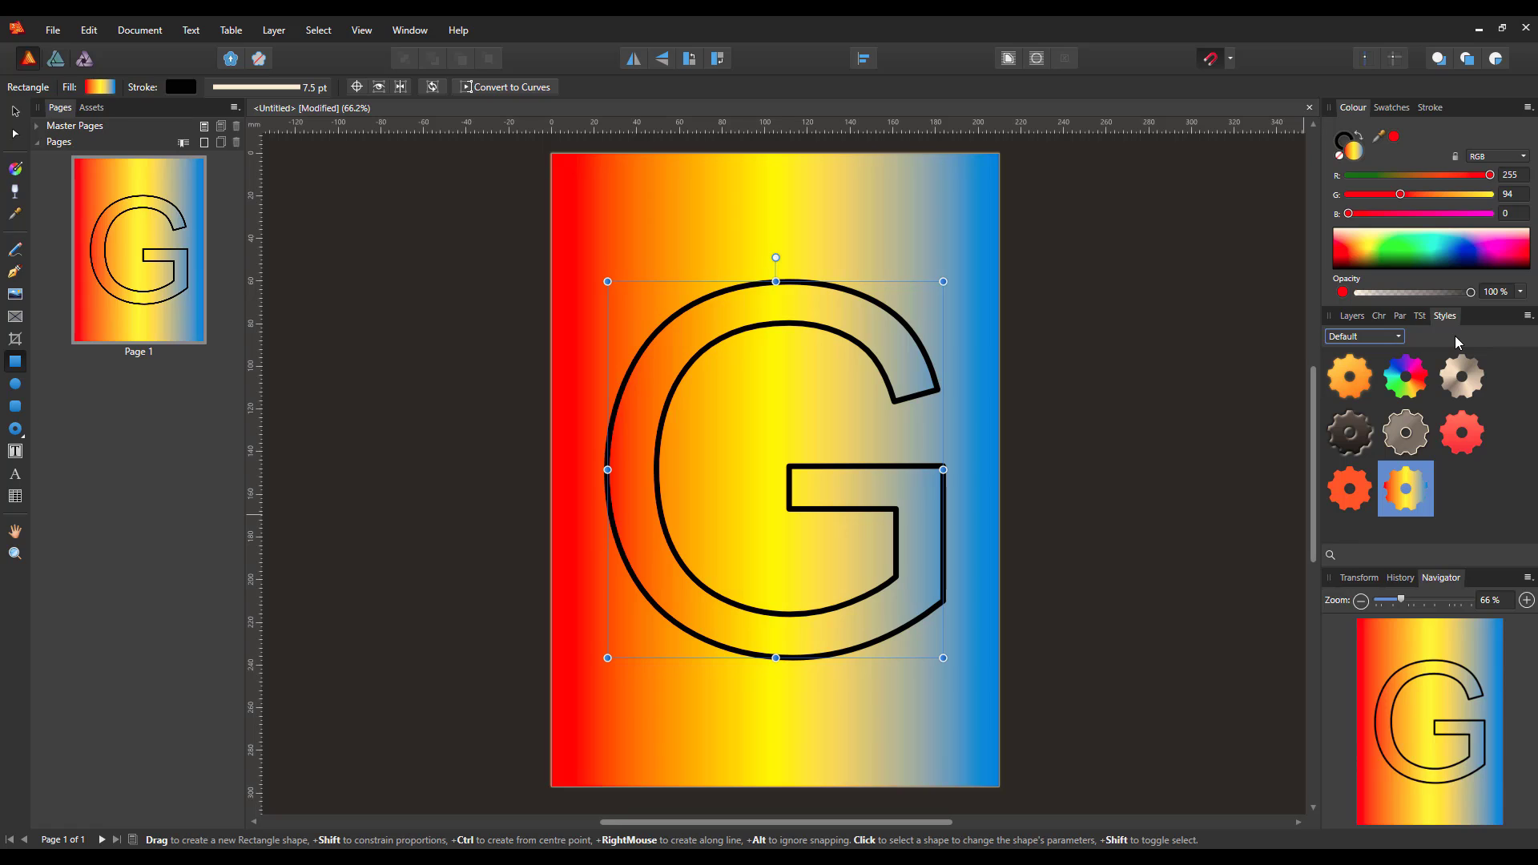